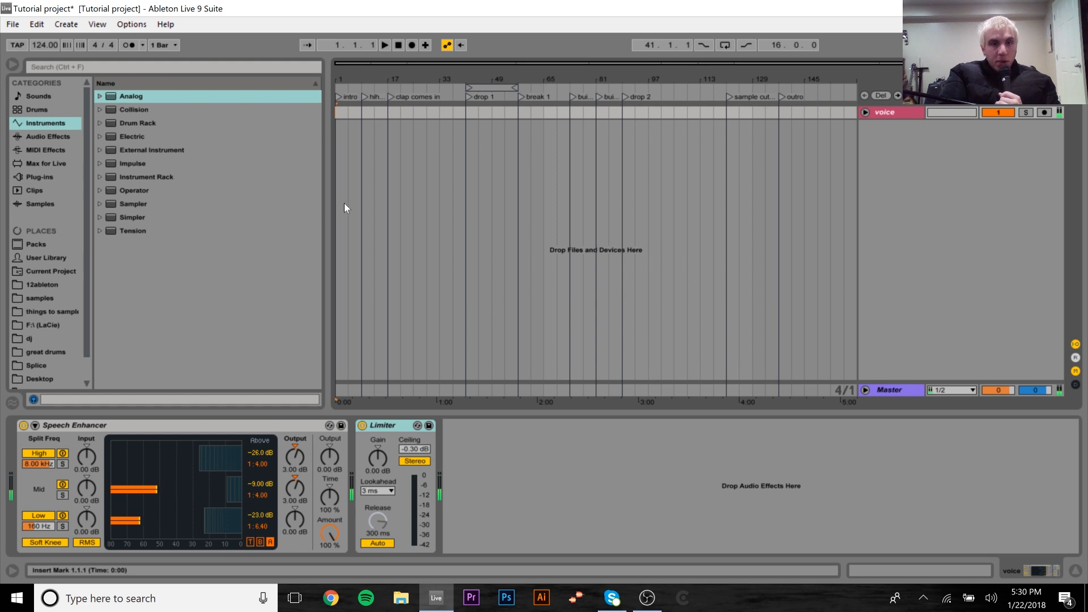
pyautogui.click(390, 79)
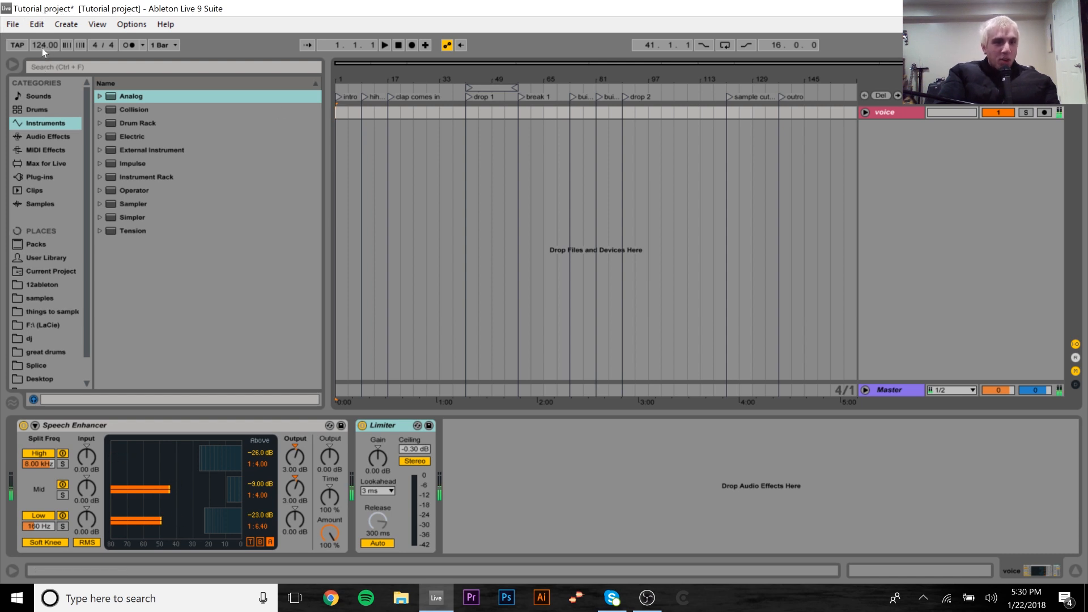
pyautogui.moveTo(410, 80); pyautogui.dragTo(428, 112)
pyautogui.moveTo(517, 84); pyautogui.dragTo(519, 55)
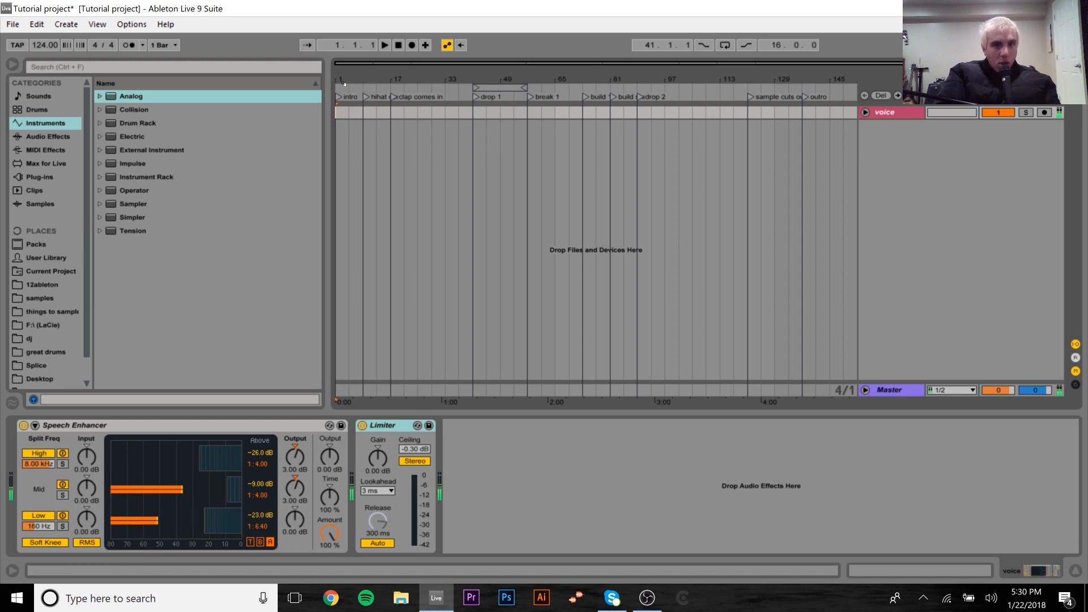
pyautogui.moveTo(343, 83)
pyautogui.mouseDown()
pyautogui.moveTo(343, 108)
pyautogui.moveTo(347, 76)
pyautogui.mouseUp()
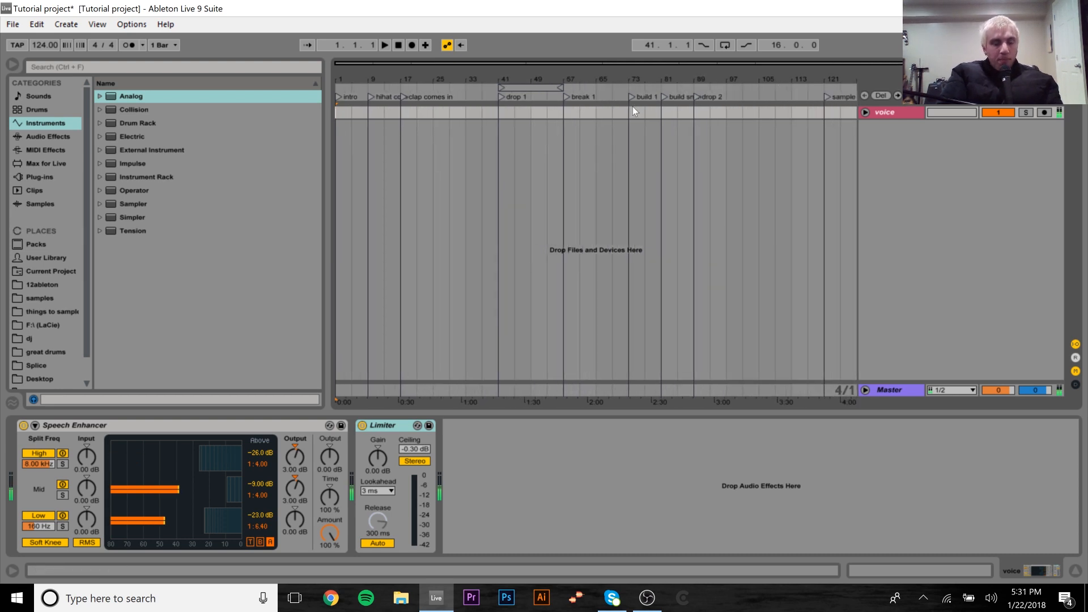
pyautogui.moveTo(633, 85); pyautogui.dragTo(633, 75)
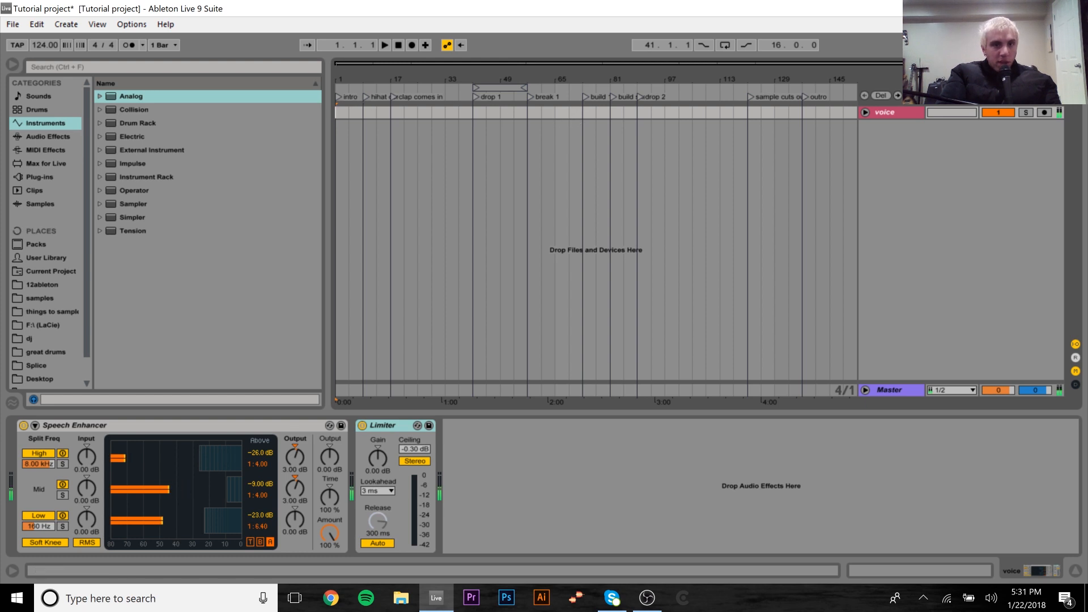
pyautogui.moveTo(340, 80)
pyautogui.mouseDown()
pyautogui.moveTo(340, 107)
pyautogui.moveTo(340, 81)
pyautogui.mouseUp()
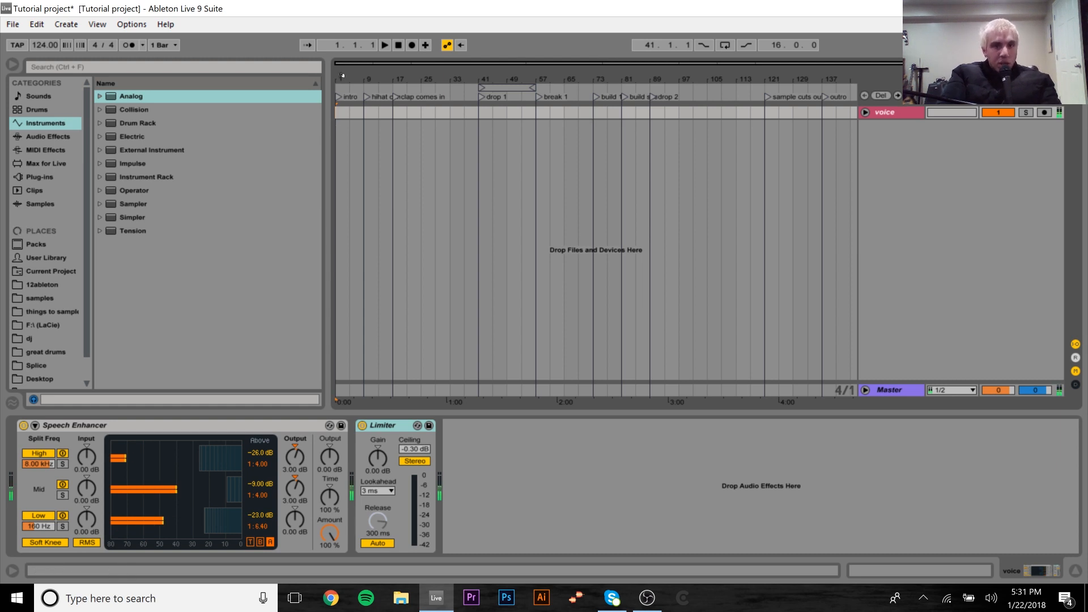
pyautogui.moveTo(341, 74); pyautogui.dragTo(341, 113)
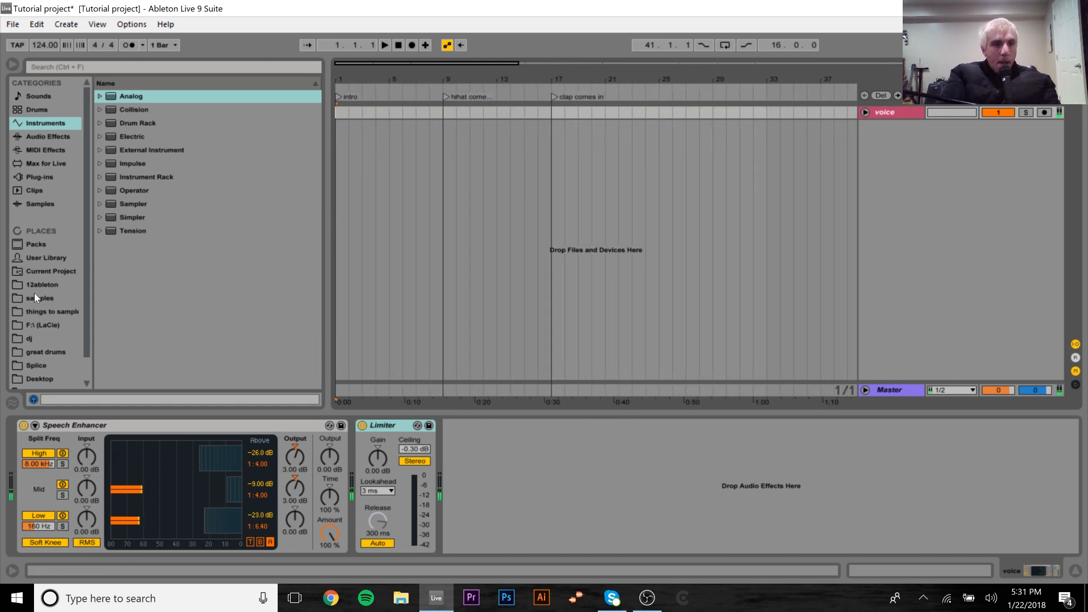
# Place Cassette Noise.wav from the F:\ (LaCie) drive on a new audio track, extend it to bar 145 and lower its volume to -2.2 dB.
pyautogui.click(43, 323)
pyautogui.moveTo(158, 195); pyautogui.dragTo(336, 138)
pyautogui.moveTo(399, 75); pyautogui.dragTo(399, 40)
pyautogui.moveTo(599, 152); pyautogui.dragTo(813, 139)
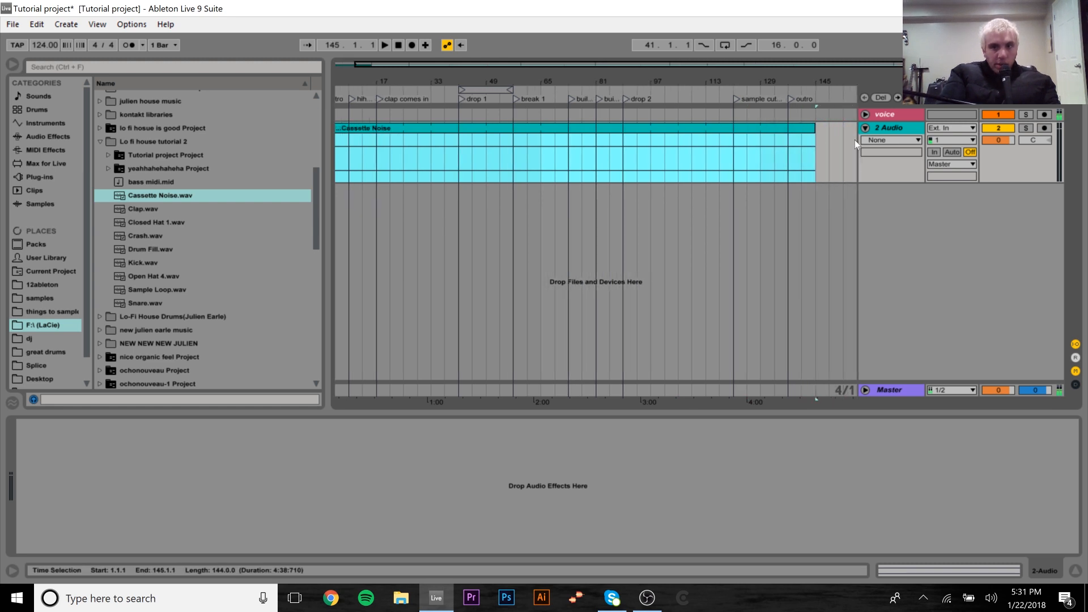
pyautogui.moveTo(998, 140); pyautogui.dragTo(998, 147)
pyautogui.moveTo(695, 80); pyautogui.dragTo(695, 69)
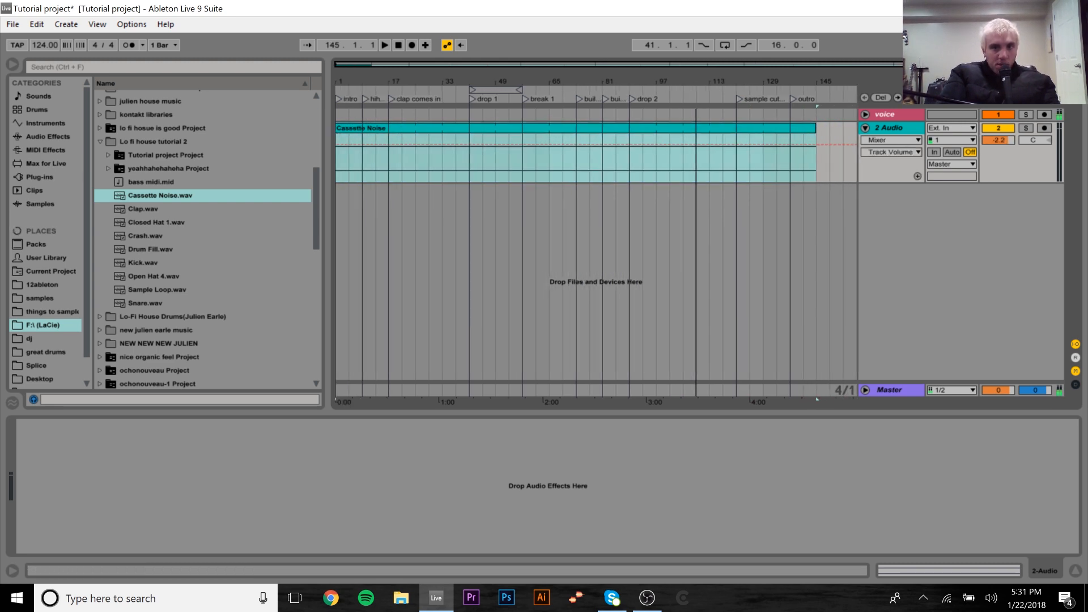
# Set the Cassette Noise clip's warp mode to Re-Pitch and return to the track's device view.
pyautogui.doubleClick(493, 128)
pyautogui.click(168, 501)
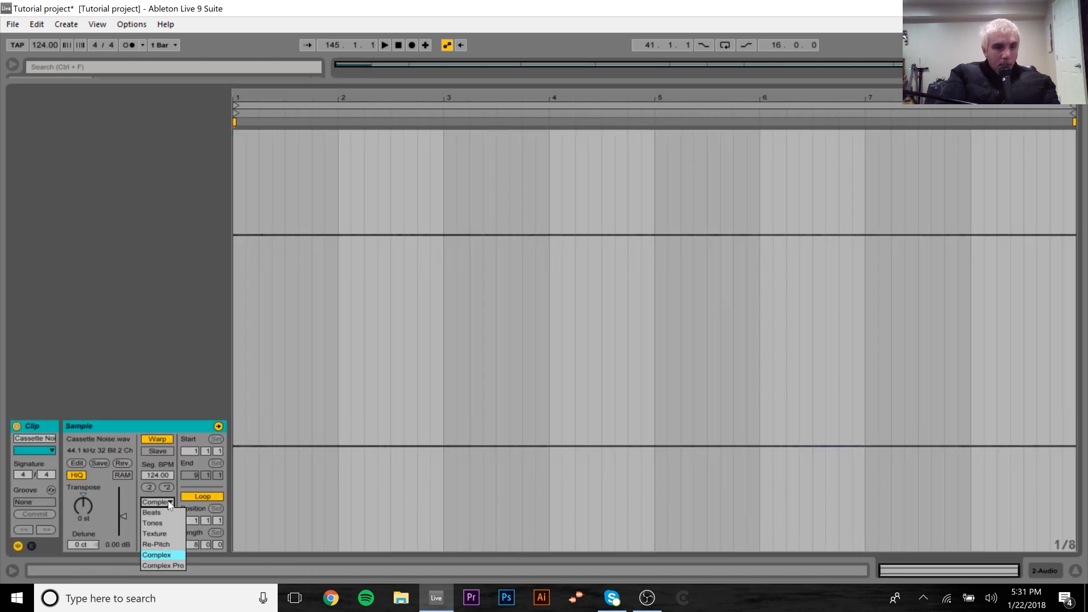
pyautogui.click(164, 542)
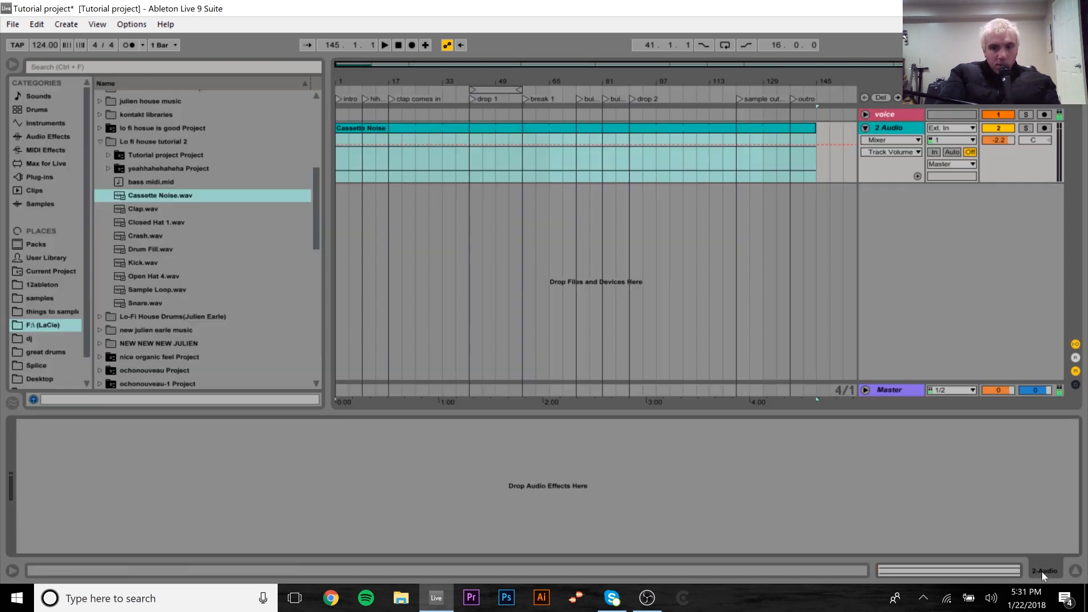
pyautogui.click(1043, 571)
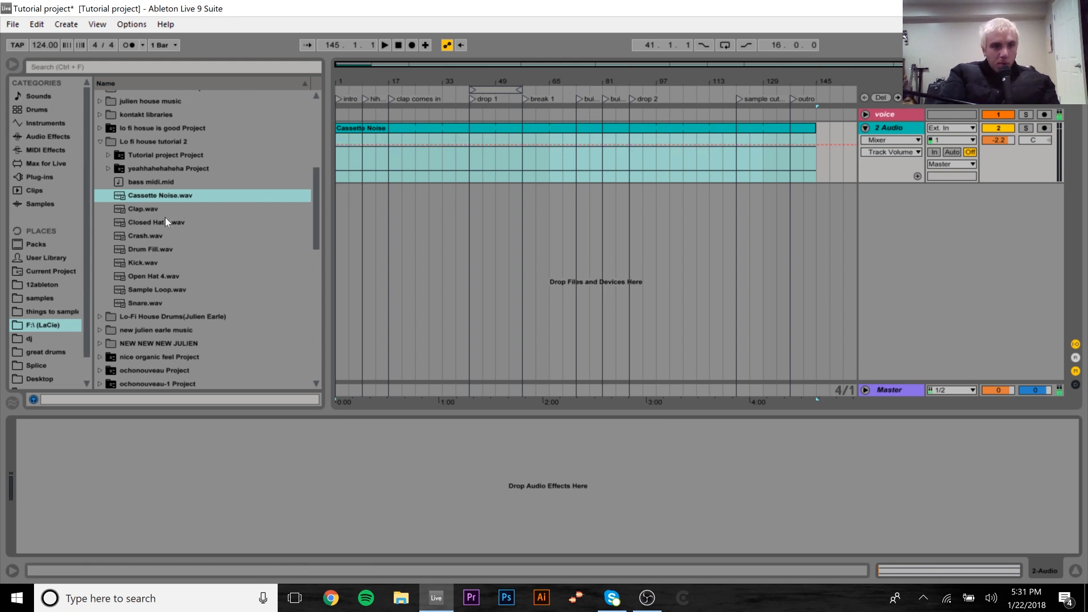
# Place Sample Loop.wav on a new audio track through bar 145 and delete its section between bars 121 and 137.
pyautogui.moveTo(141, 291); pyautogui.dragTo(713, 205)
pyautogui.click(772, 207)
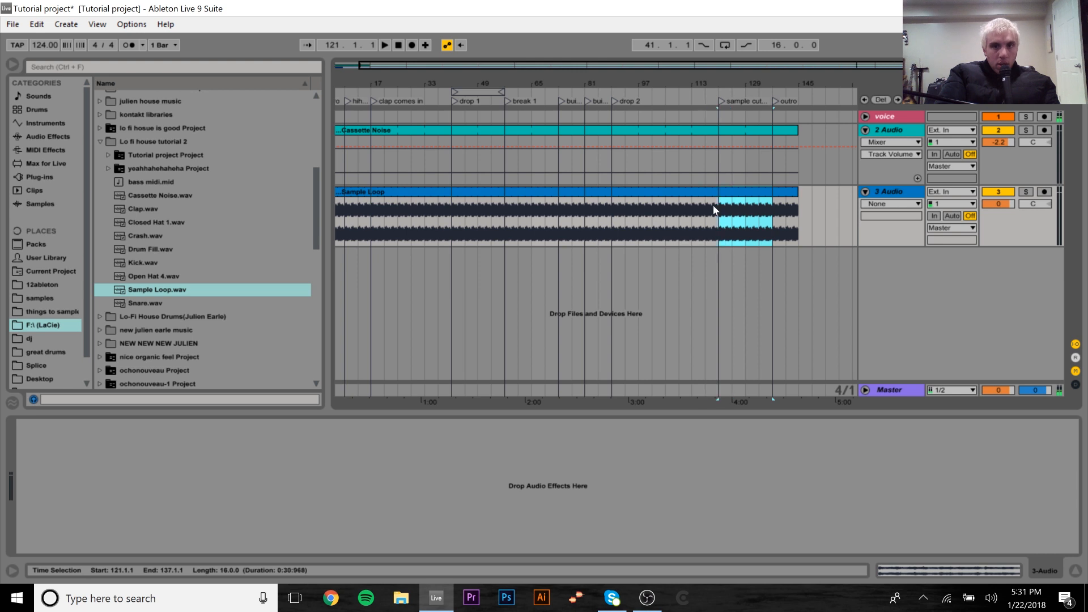
pyautogui.press('Delete')
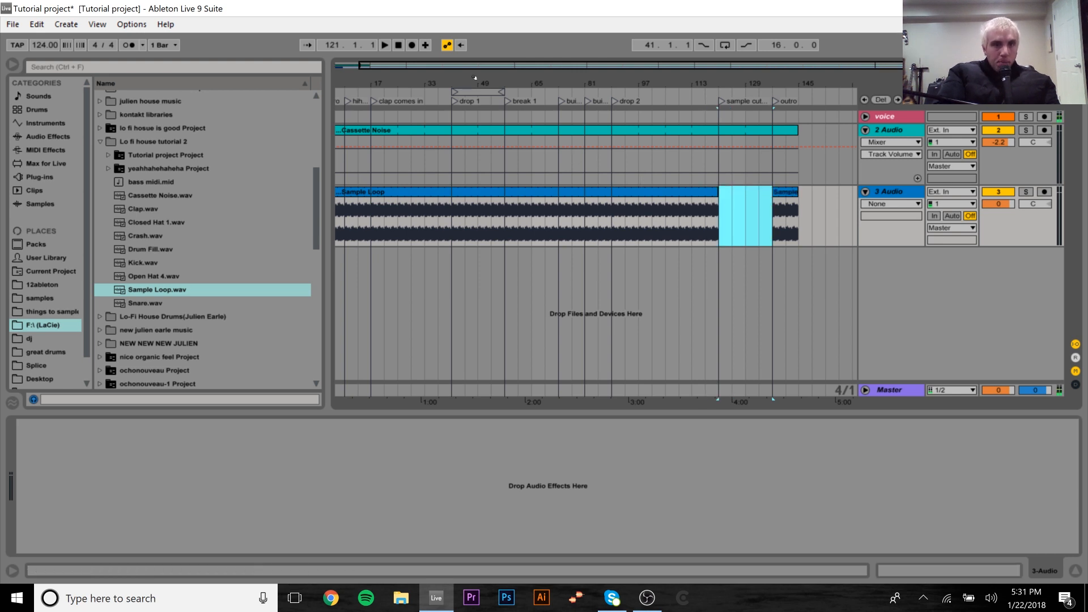
# Lower the Sample Loop track's volume to -7.9 dB and select its first clip, from bar 1 to 121.
pyautogui.moveTo(499, 84); pyautogui.dragTo(523, 85)
pyautogui.moveTo(999, 204); pyautogui.dragTo(1000, 213)
pyautogui.click(345, 191)
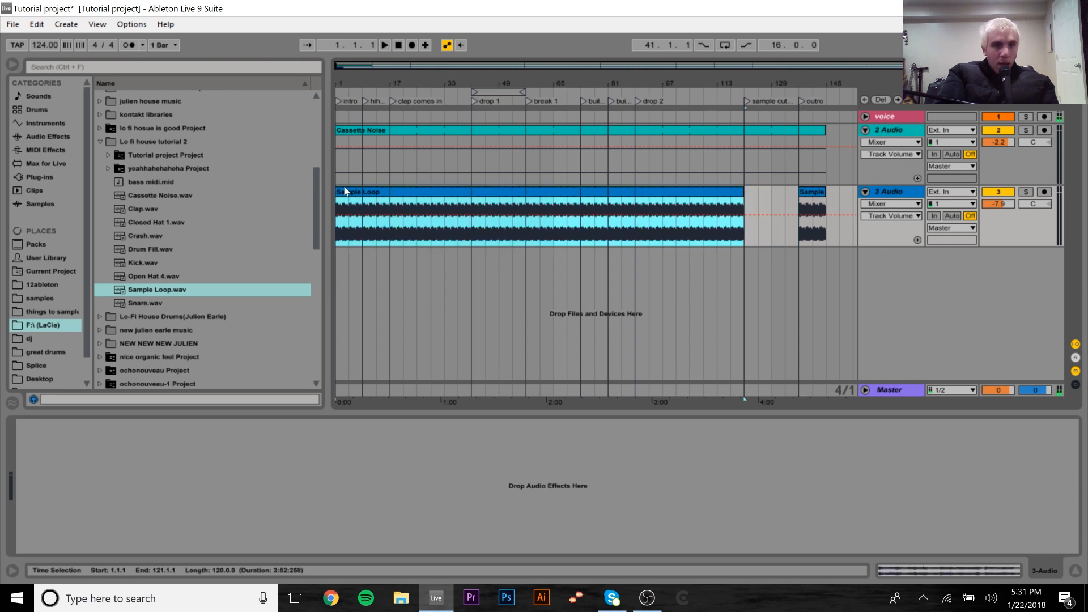
pyautogui.moveTo(363, 83); pyautogui.dragTo(450, 92)
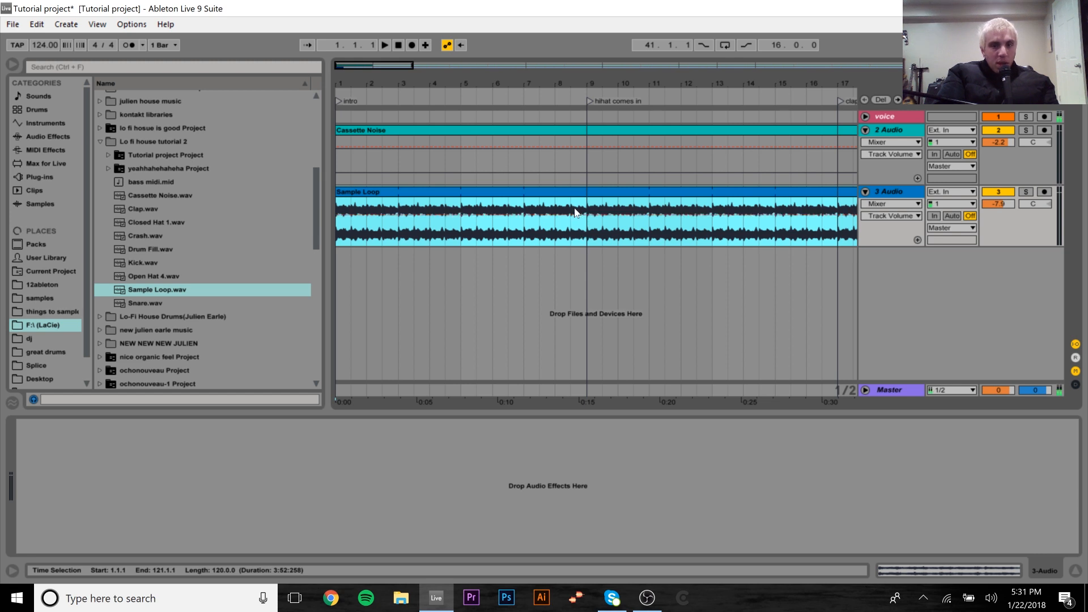
# Add an EQ Eight audio effect to the Sample Loop track.
pyautogui.click(30, 139)
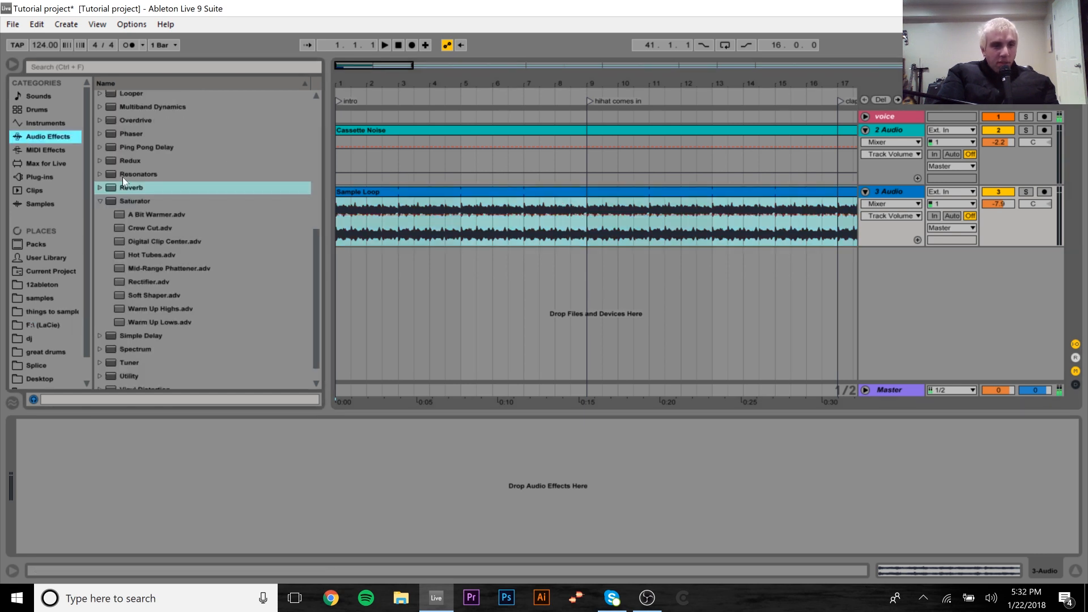
pyautogui.scroll(2, 305, 162)
pyautogui.scroll(5, 305, 141)
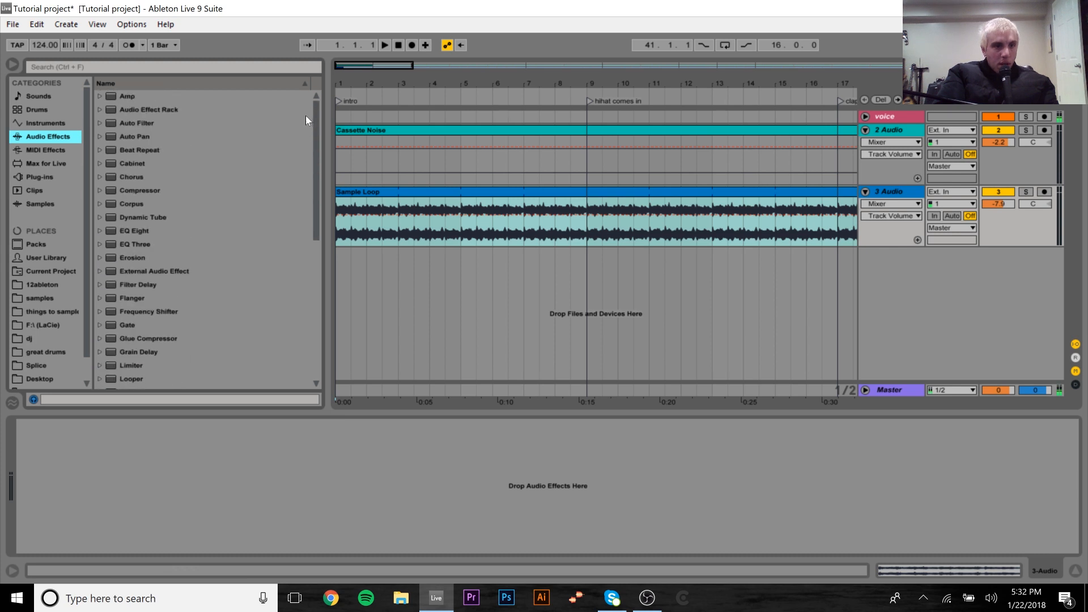
pyautogui.doubleClick(134, 231)
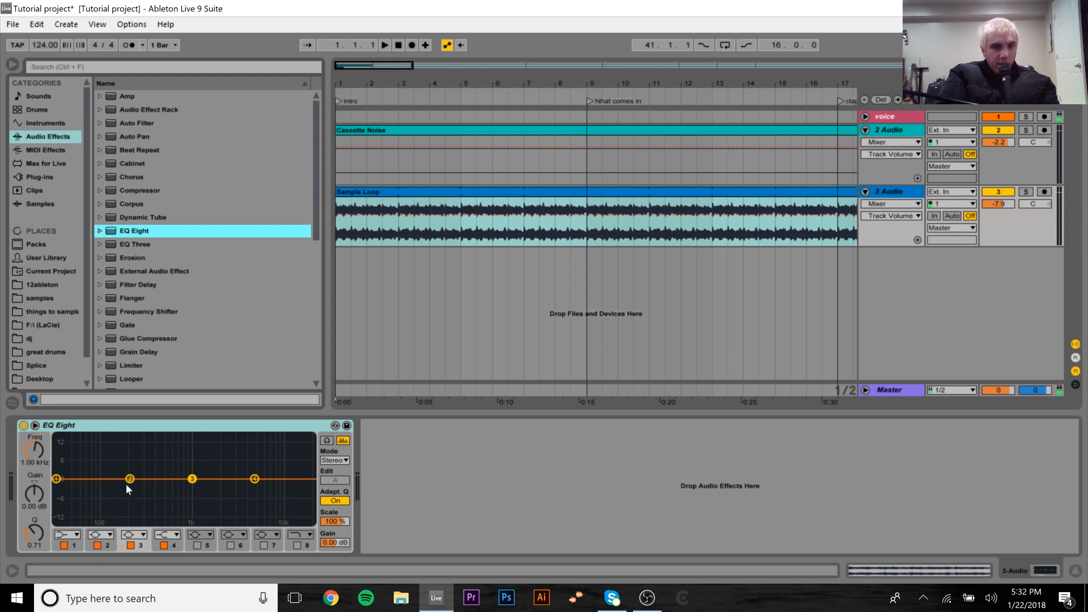
# Narrow EQ band 3 to a Q of 2.82, try a strong boost, and pull it to about -0.87 dB at 3.88 kHz.
pyautogui.moveTo(192, 479); pyautogui.dragTo(240, 466)
pyautogui.moveTo(34, 532); pyautogui.dragTo(34, 503)
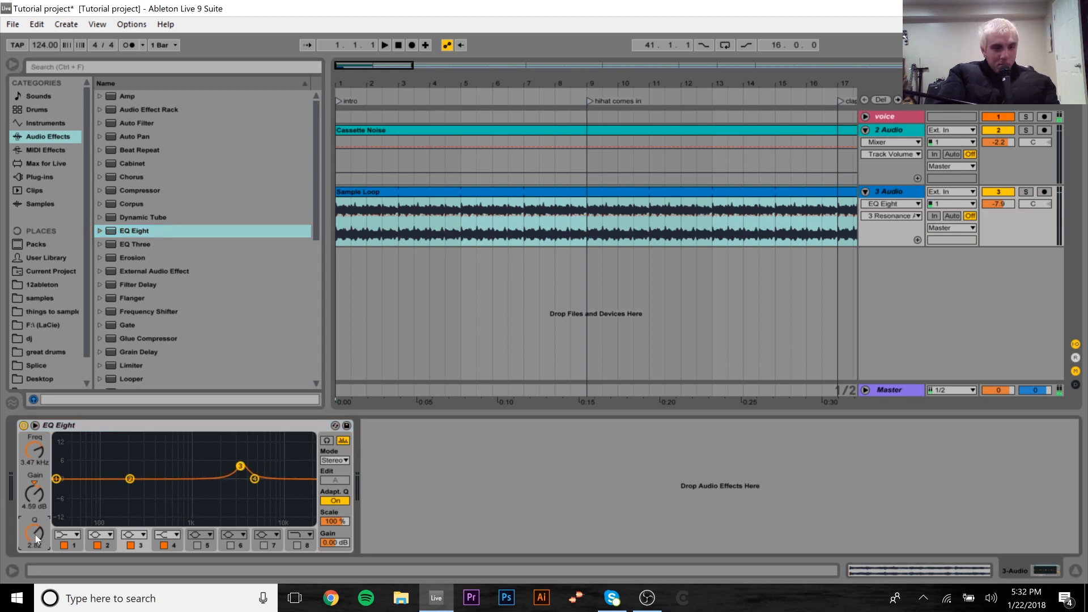
pyautogui.moveTo(243, 469); pyautogui.dragTo(242, 444)
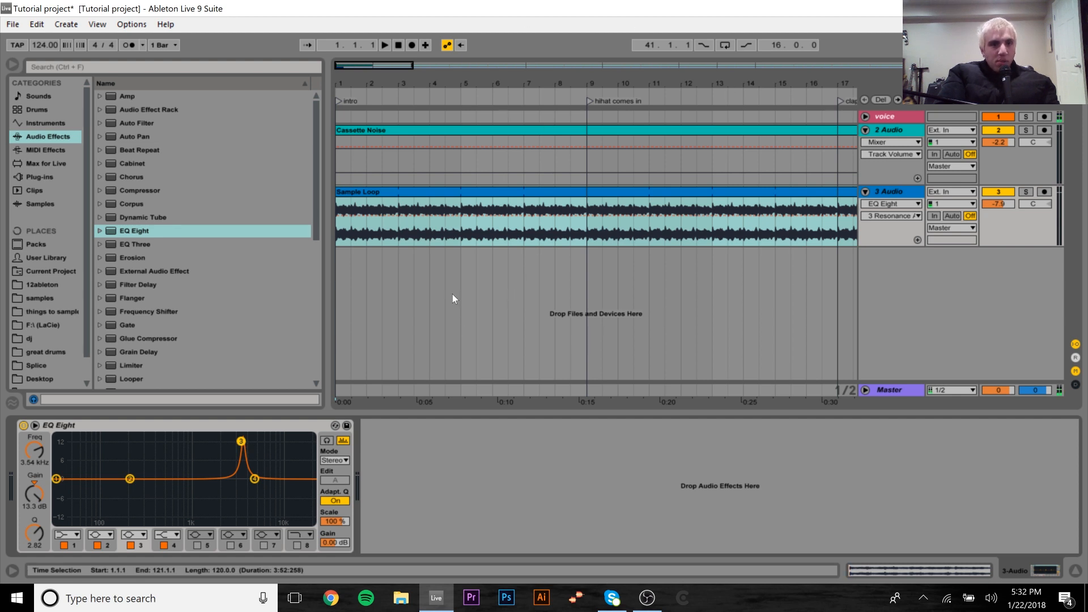
pyautogui.moveTo(243, 444); pyautogui.dragTo(244, 481)
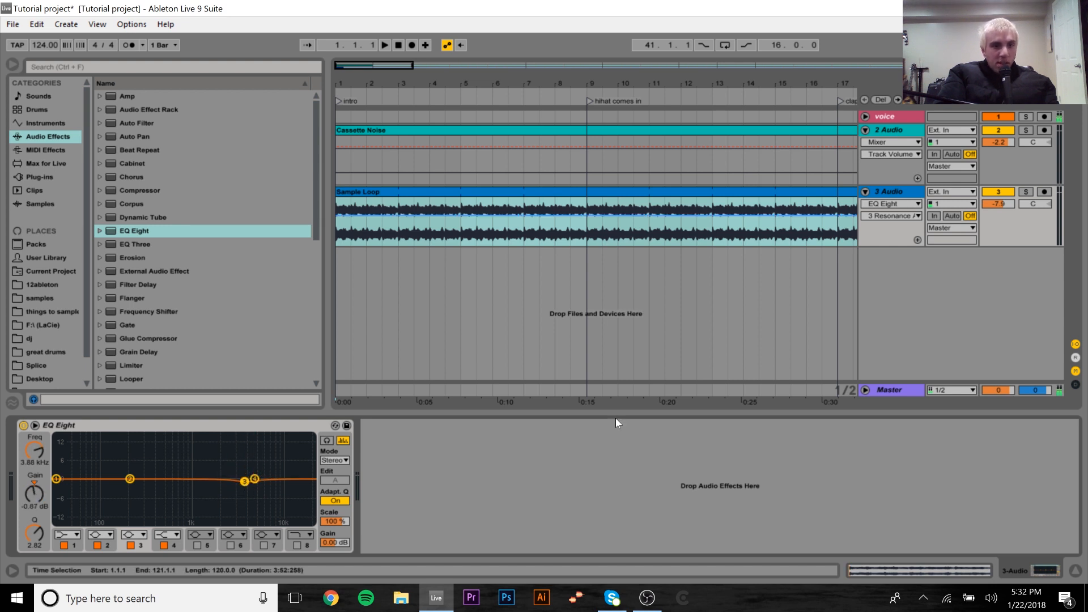
# Listen to the arrangement with EQ Eight bypassed and the voice track muted, and turn both back on.
pyautogui.click(24, 425)
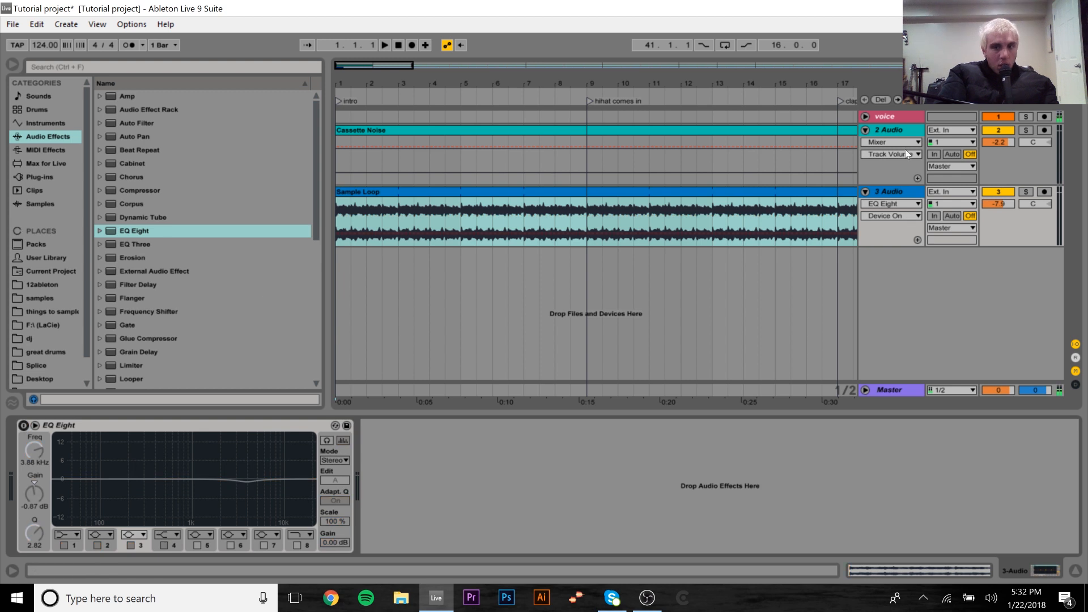
pyautogui.click(1003, 116)
pyautogui.press('space')
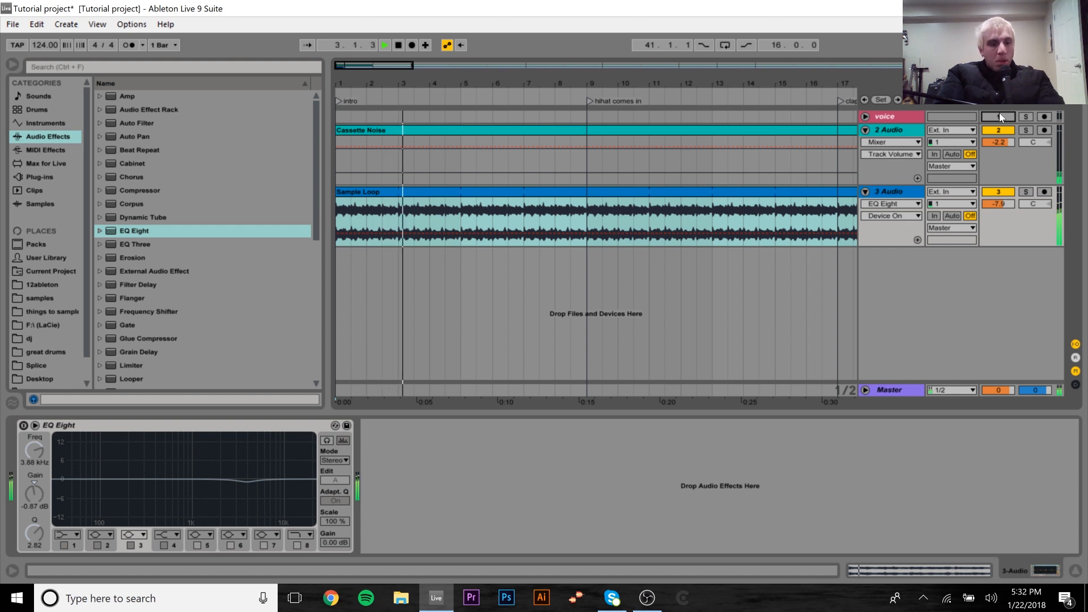
pyautogui.click(999, 116)
pyautogui.press('space')
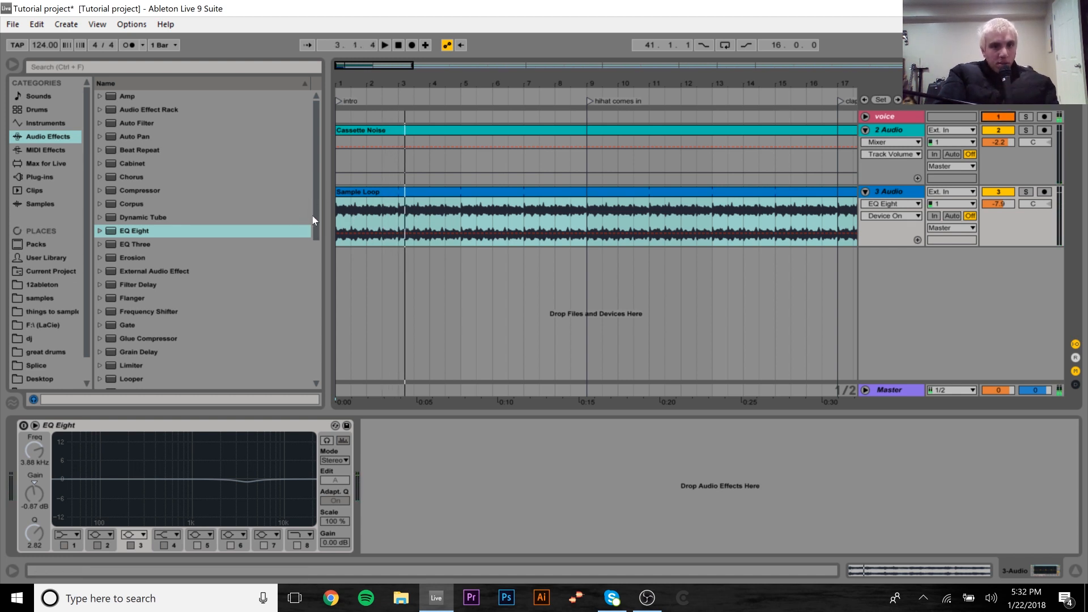
pyautogui.click(25, 426)
# Cut EQ band 3 to about -7.86 dB at 4.57 kHz and narrow its Q to about 5.45.
pyautogui.moveTo(244, 482); pyautogui.dragTo(245, 439)
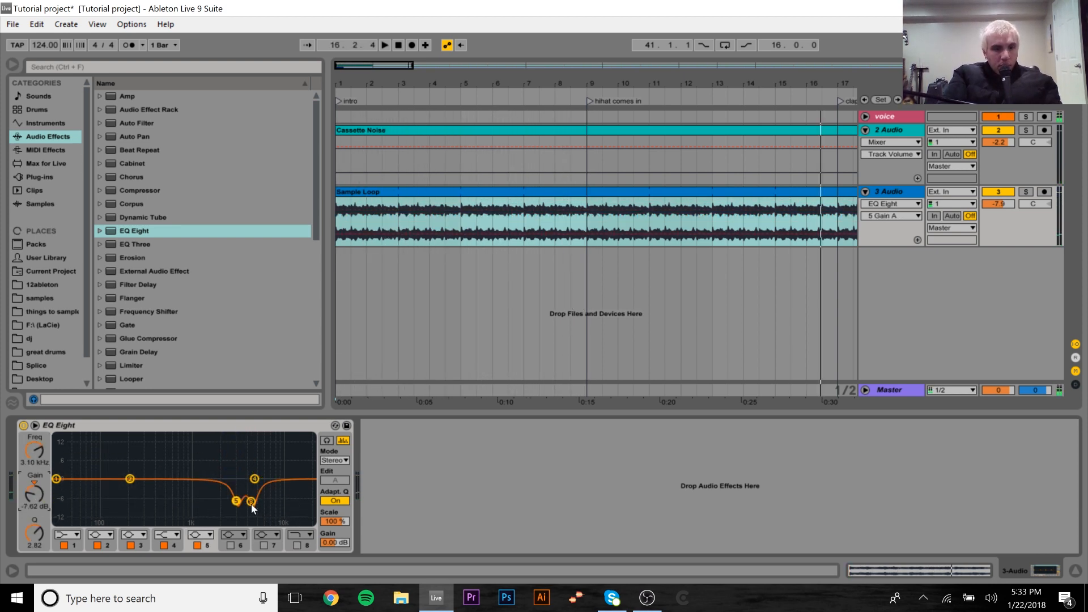
pyautogui.click(251, 502)
pyautogui.moveTo(45, 543); pyautogui.dragTo(29, 532)
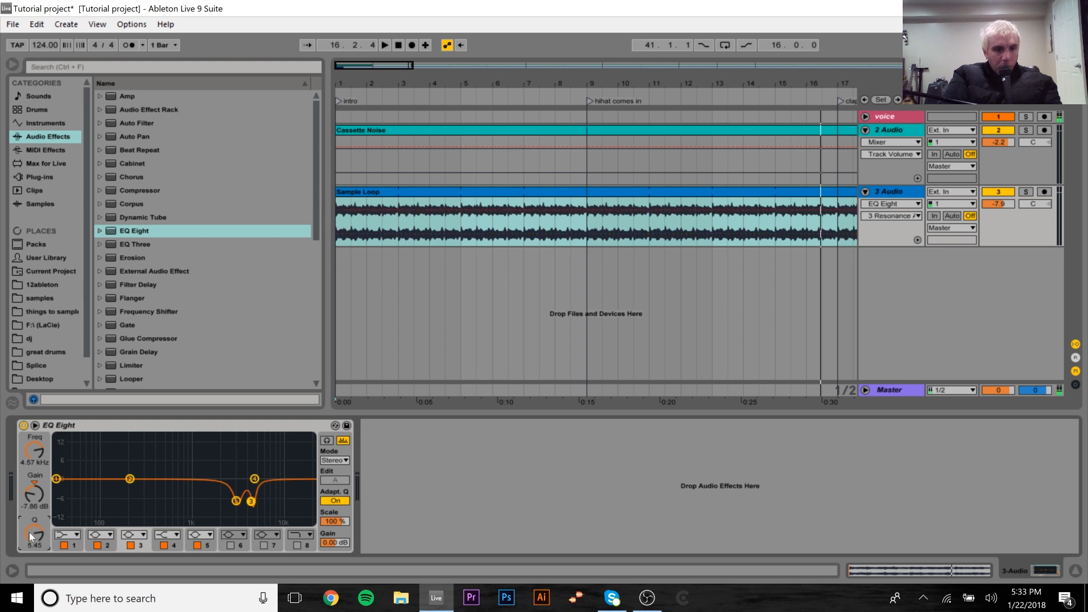
# Narrow EQ band 5 at 3.11 kHz to a Q of 5.02, audition it boosted, and set its gain to about -7.56 dB.
pyautogui.click(235, 501)
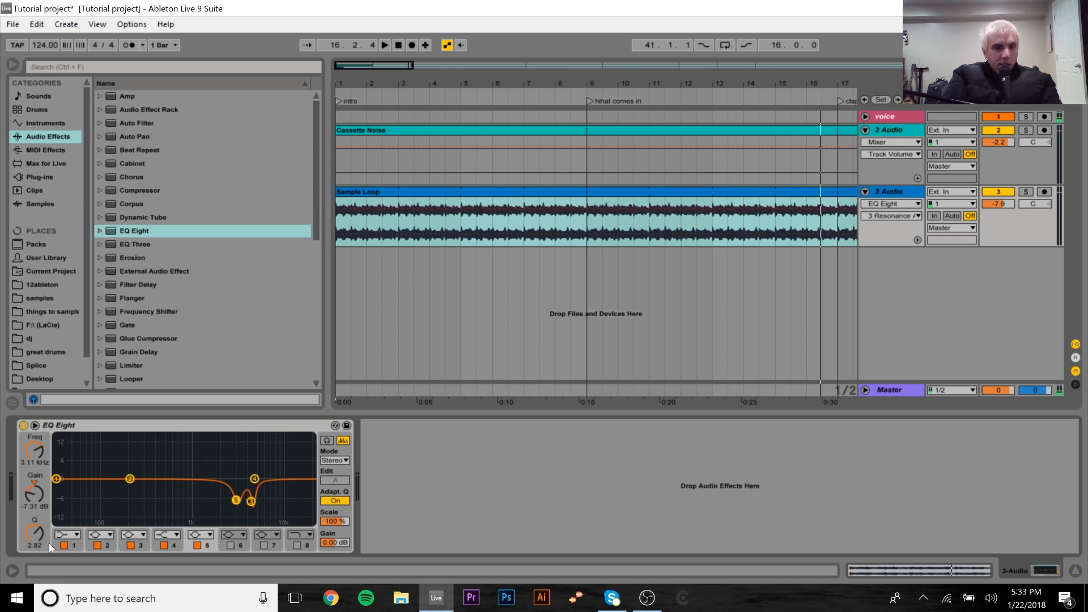
pyautogui.moveTo(34, 532); pyautogui.dragTo(34, 522)
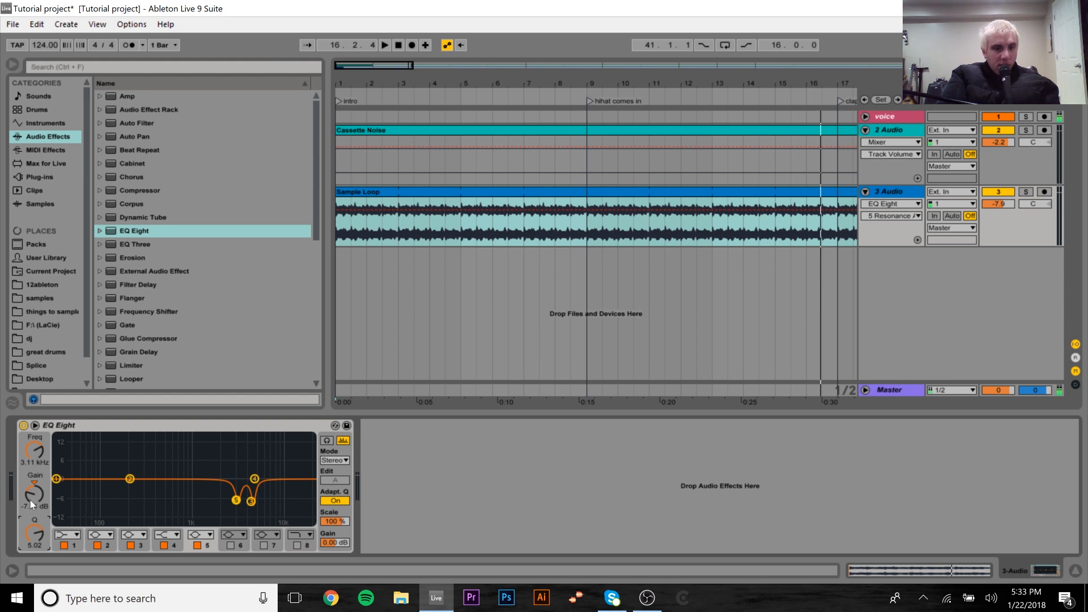
pyautogui.moveTo(29, 499); pyautogui.dragTo(31, 453)
pyautogui.press('space')
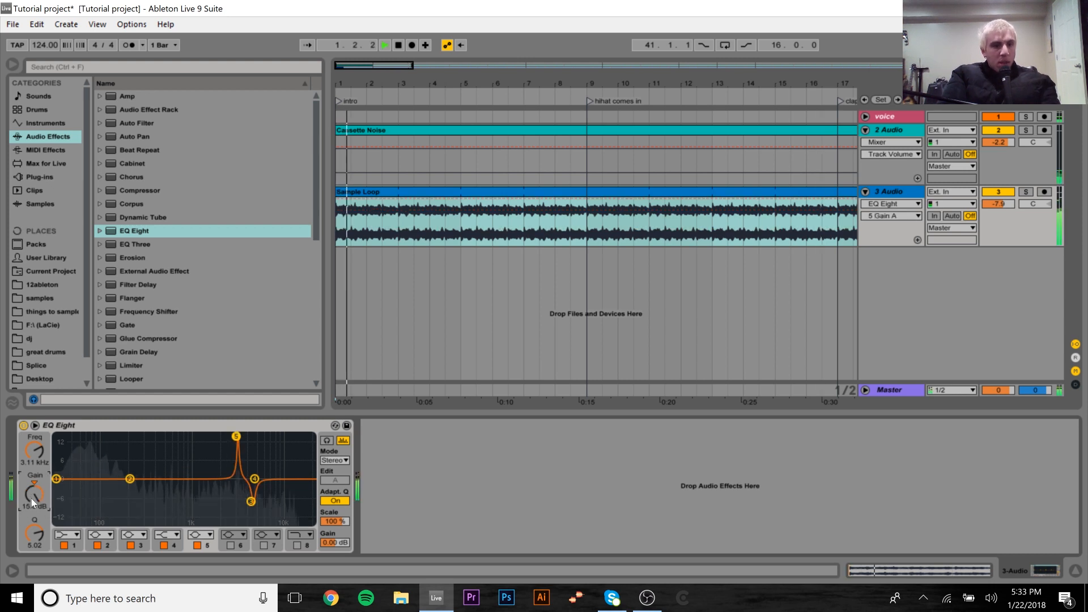
pyautogui.moveTo(36, 503); pyautogui.dragTo(36, 550)
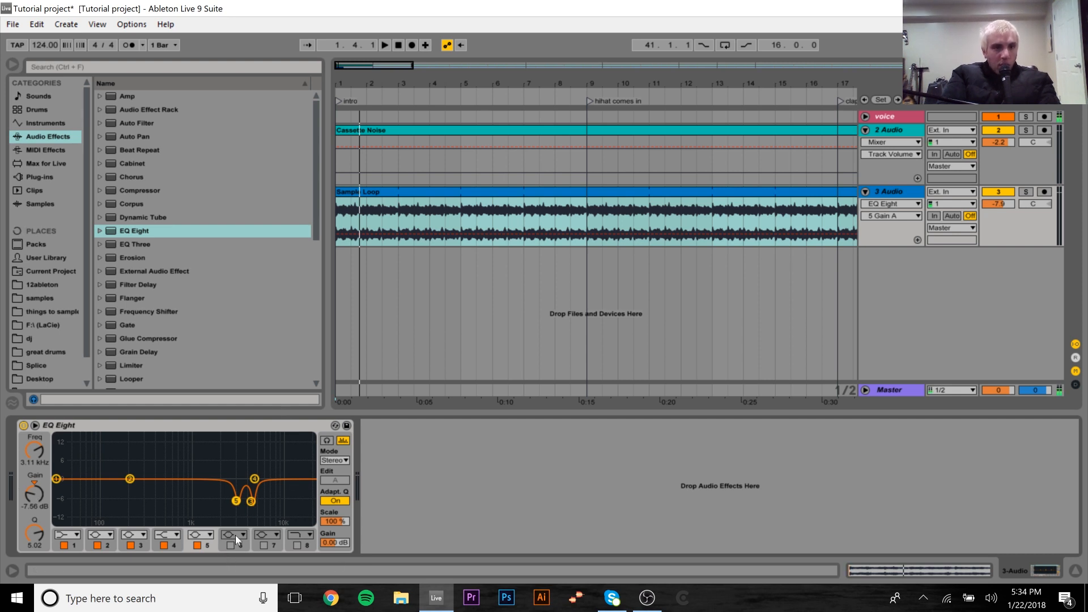
# Add an Auto Filter to the Sample Loop track with its cutoff at about 1.22 kHz and resonance at 48%.
pyautogui.scroll(-5, 311, 335)
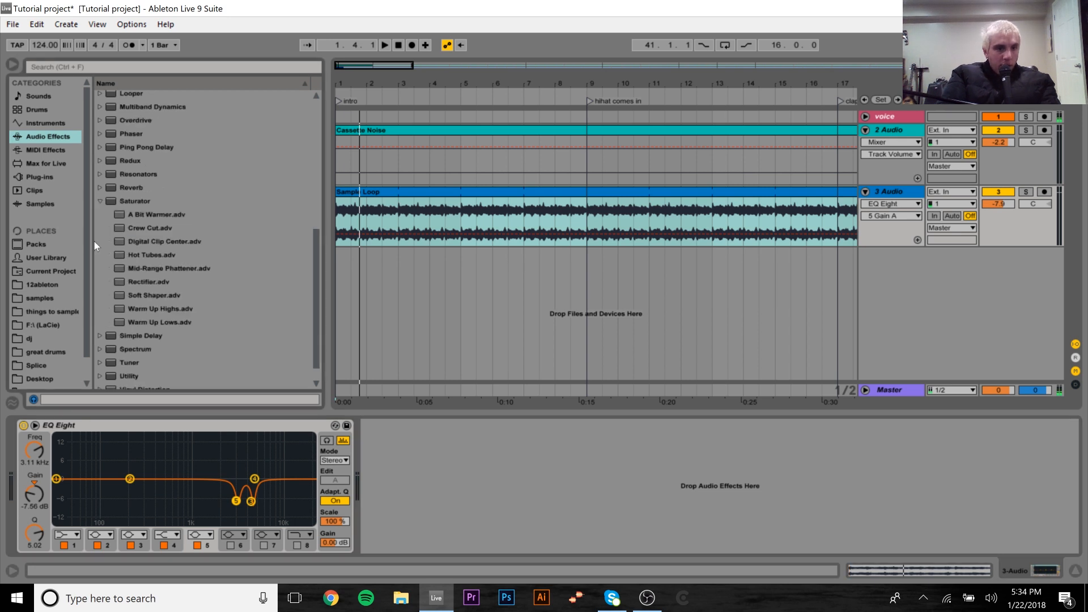
pyautogui.scroll(5, 315, 225)
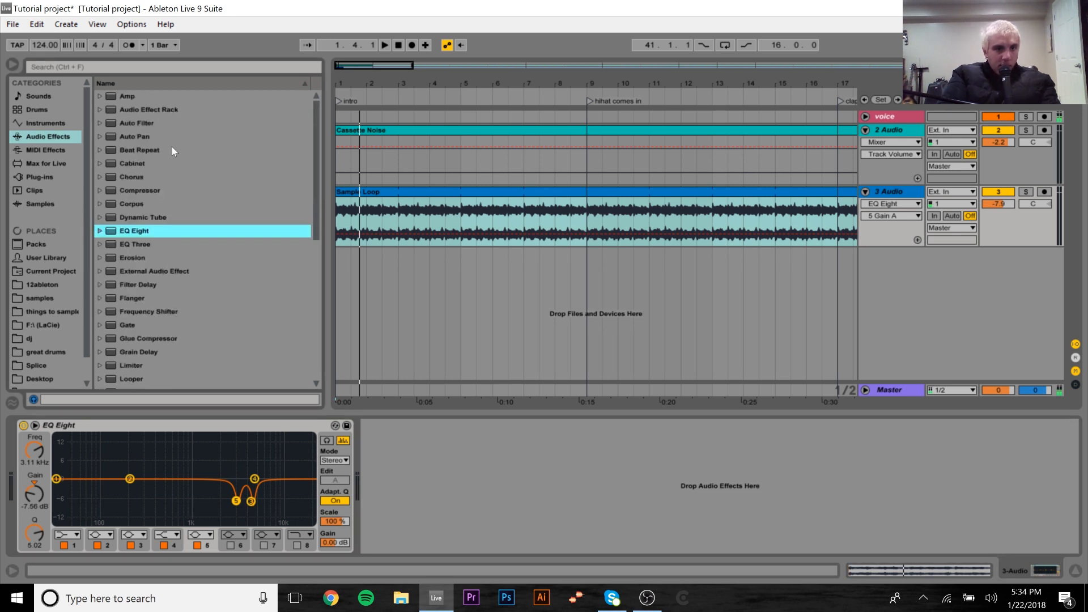
pyautogui.doubleClick(131, 126)
pyautogui.moveTo(532, 495); pyautogui.dragTo(483, 481)
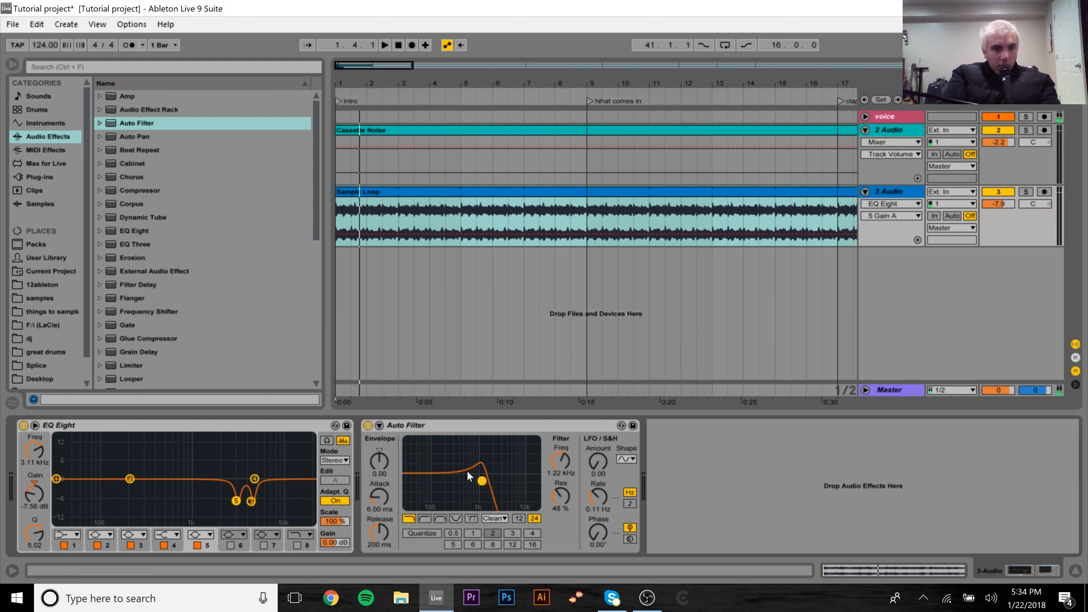
# Add the Saturator preset A Bit Warmer after the Auto Filter on the Sample Loop track.
pyautogui.scroll(-5, 315, 366)
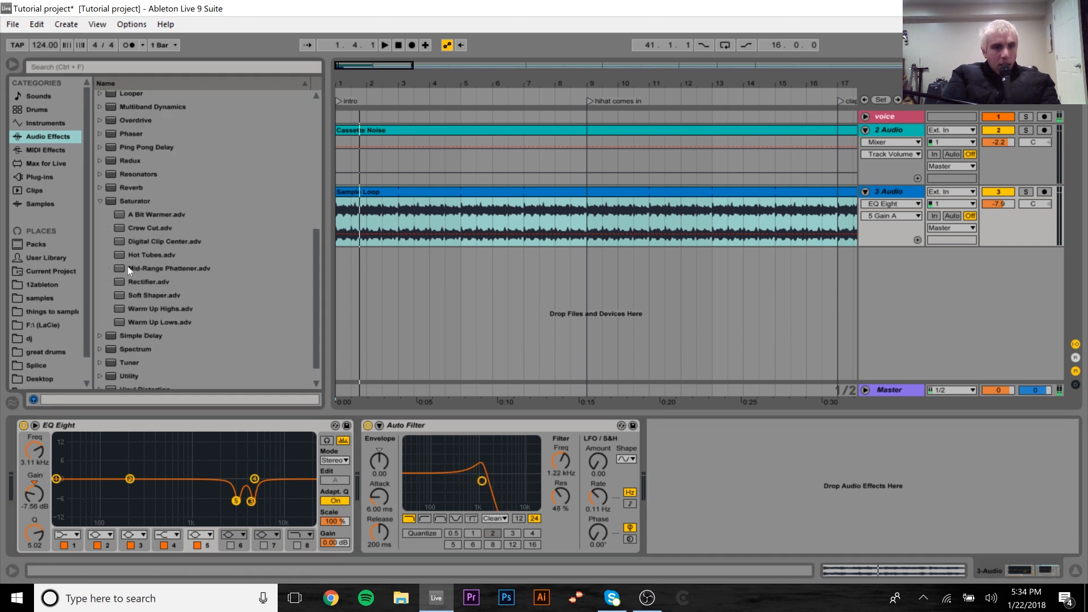
pyautogui.doubleClick(130, 214)
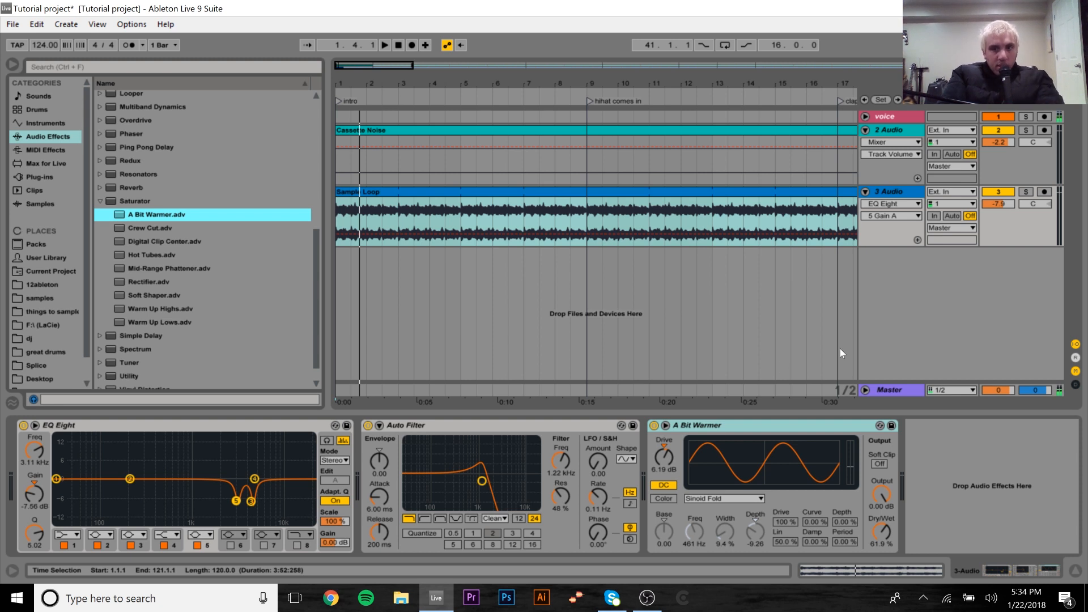
# Raise the Auto Filter resonance on the Sample Loop track to 49% during playback.
pyautogui.press('space')
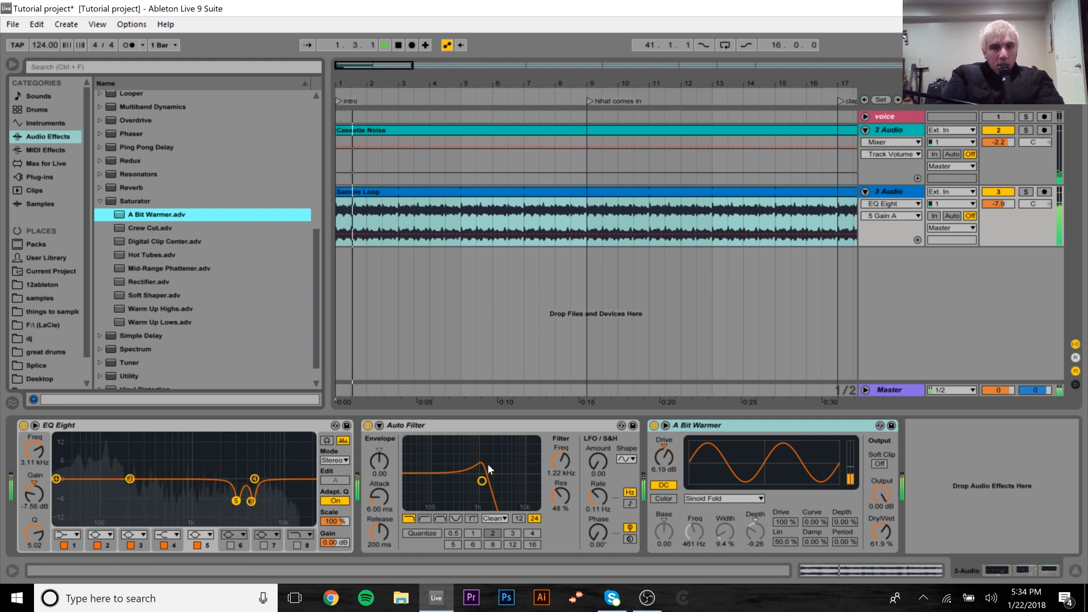
pyautogui.moveTo(482, 481); pyautogui.dragTo(481, 480)
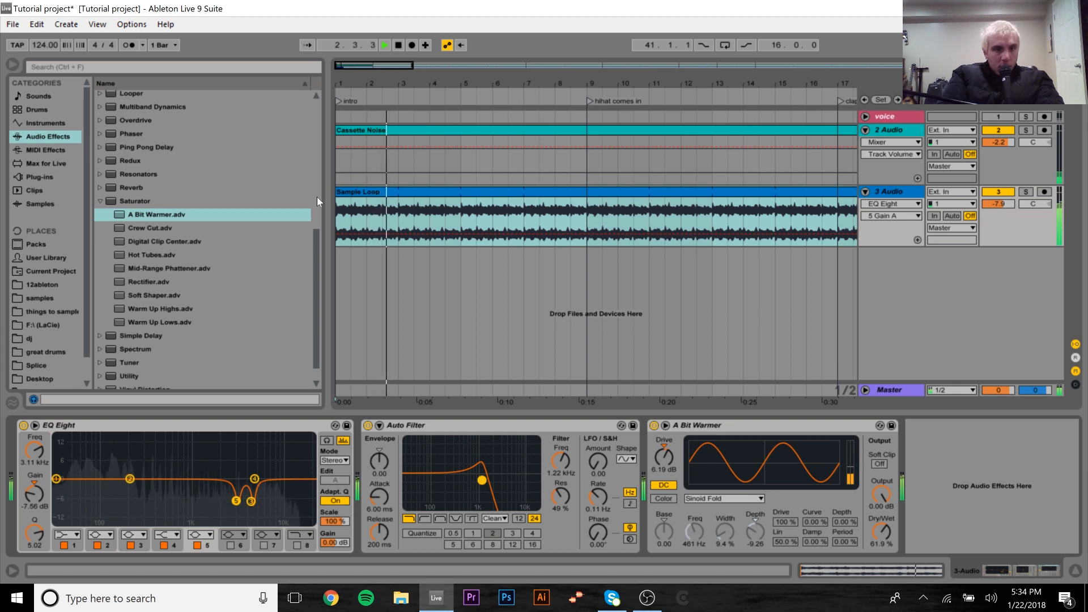
# Add a second EQ Eight after the Saturator and make its band 1 a low cut at about 77 Hz.
pyautogui.click(317, 196)
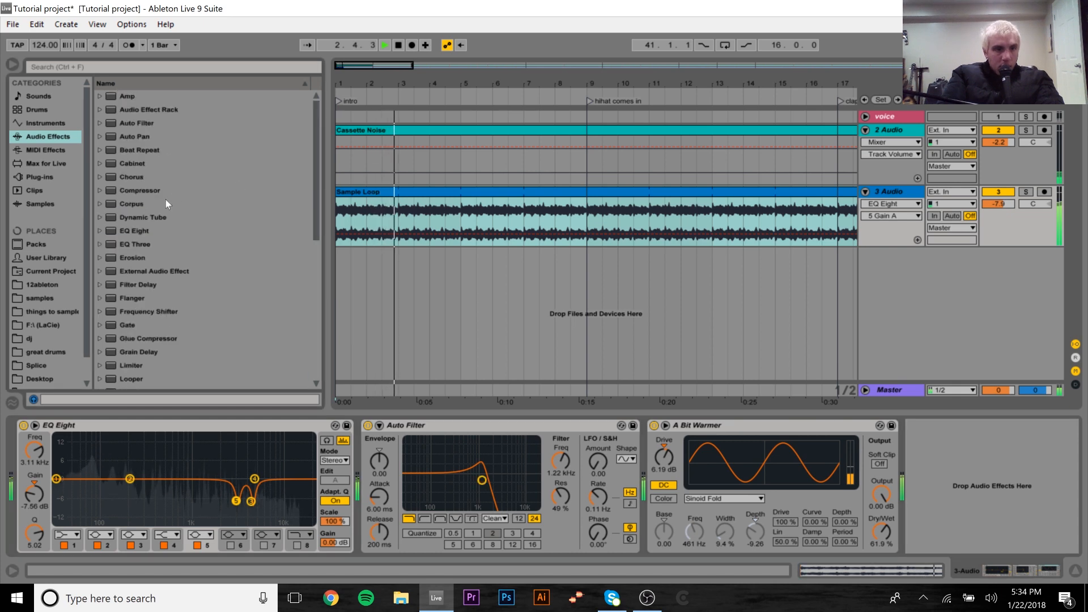
pyautogui.doubleClick(136, 230)
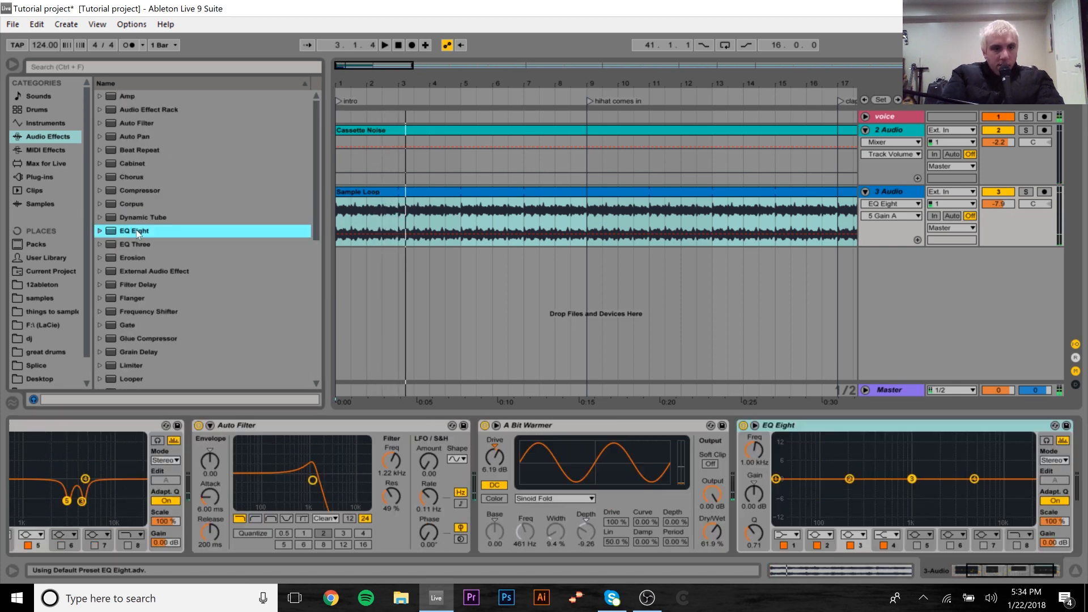
pyautogui.click(792, 536)
pyautogui.click(784, 450)
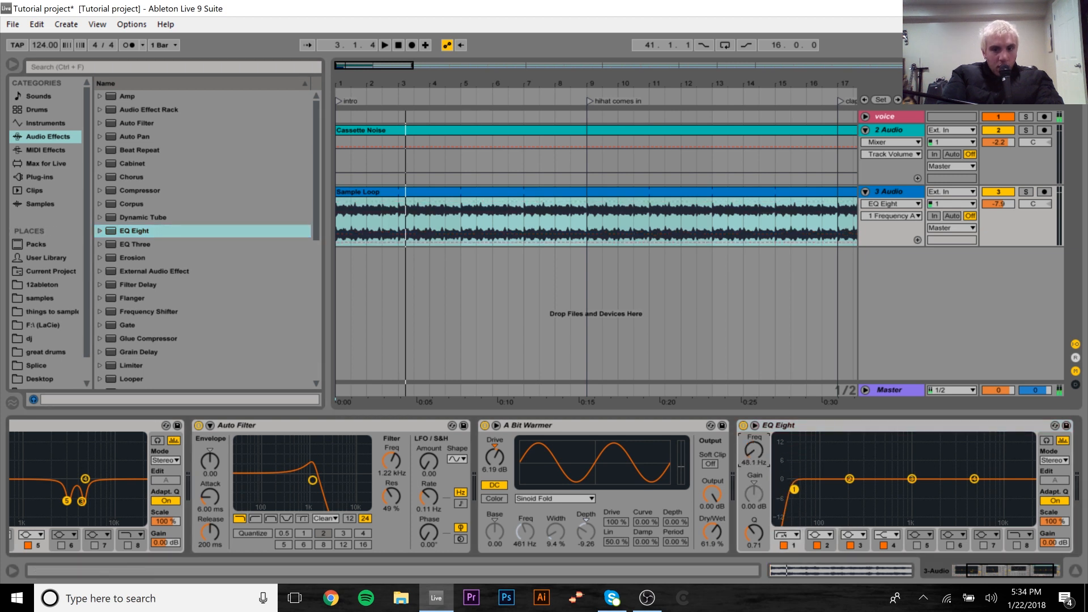
pyautogui.moveTo(755, 451); pyautogui.dragTo(755, 447)
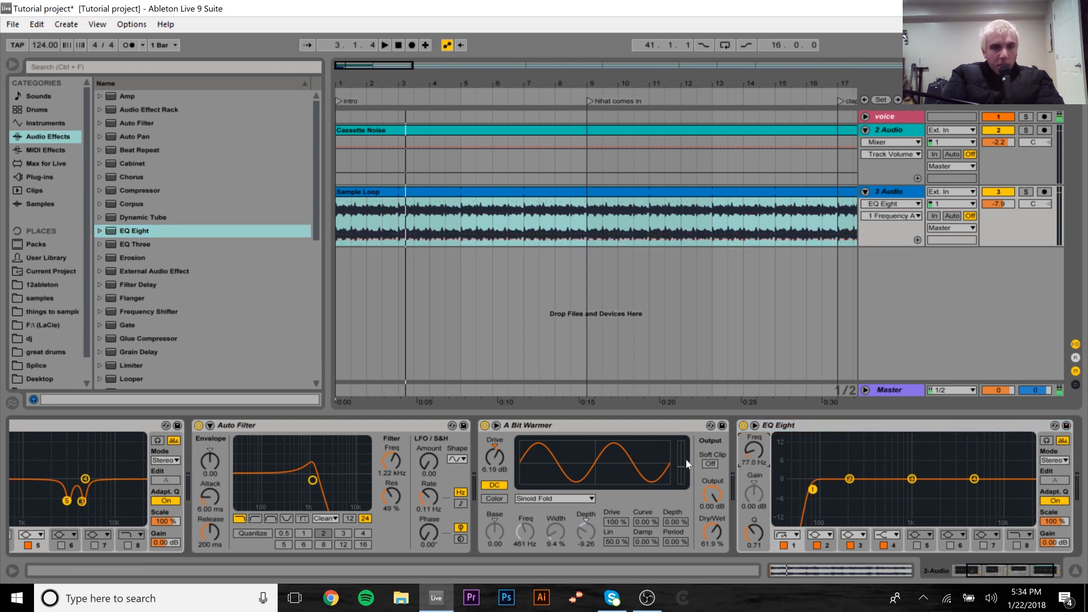
pyautogui.moveTo(1009, 570); pyautogui.dragTo(981, 571)
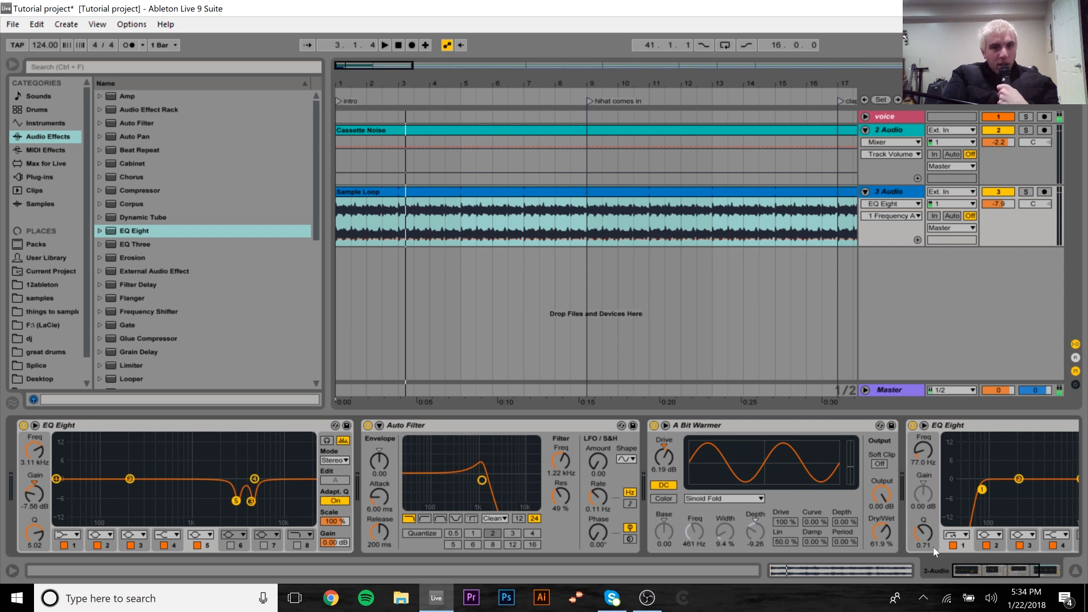
# Browse the samples in the F:\ (LaCie) folder and raise the Sample Loop's Auto Filter resonance to about 55%.
pyautogui.click(52, 322)
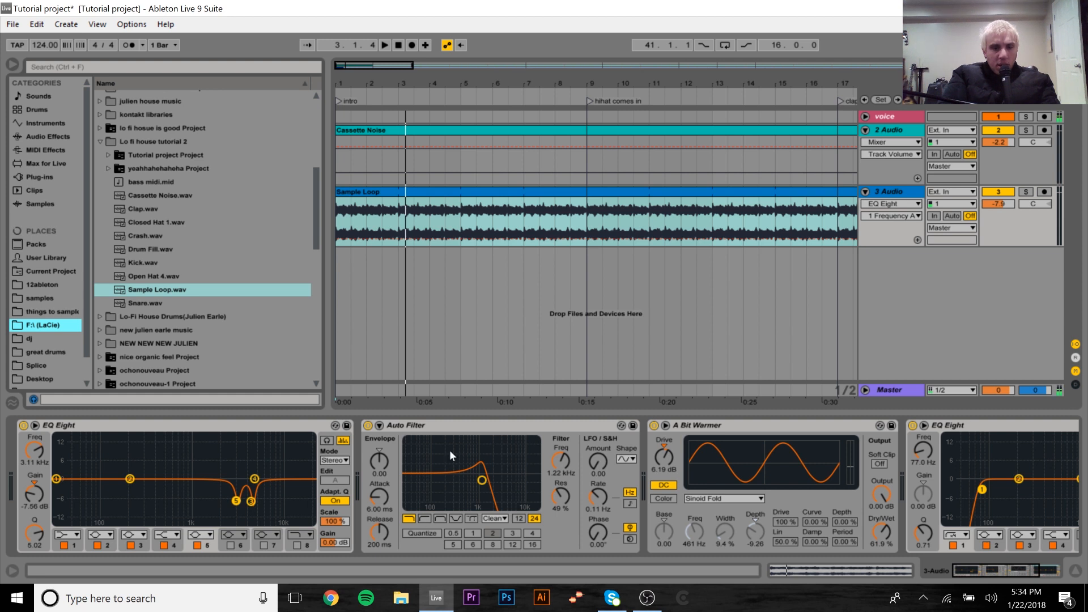
pyautogui.moveTo(483, 485); pyautogui.dragTo(478, 466)
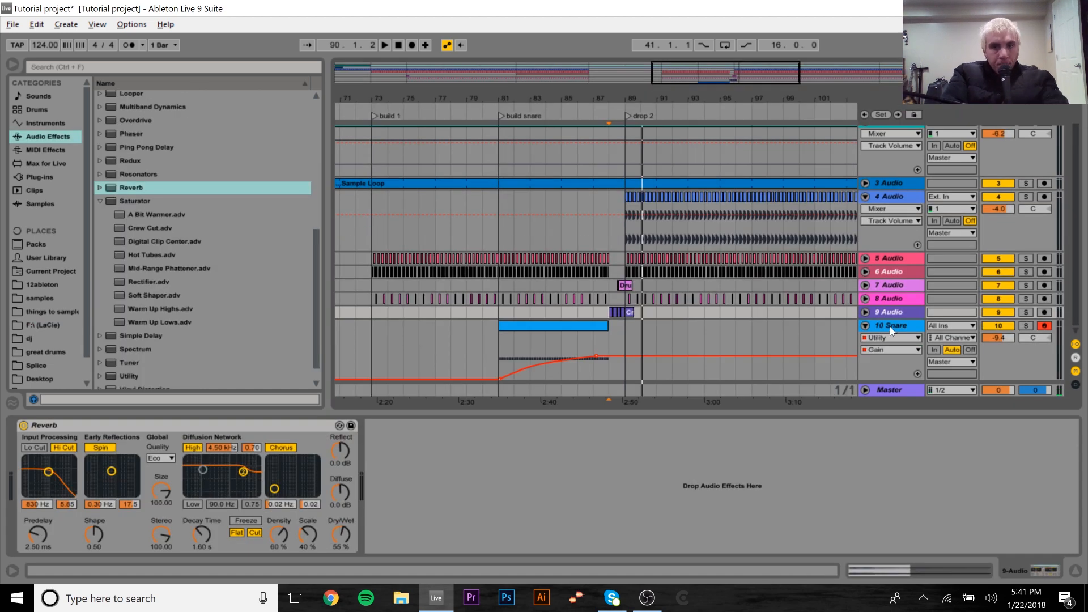
# Fold the 10 Snare track in the full arrangement.
pyautogui.click(862, 311)
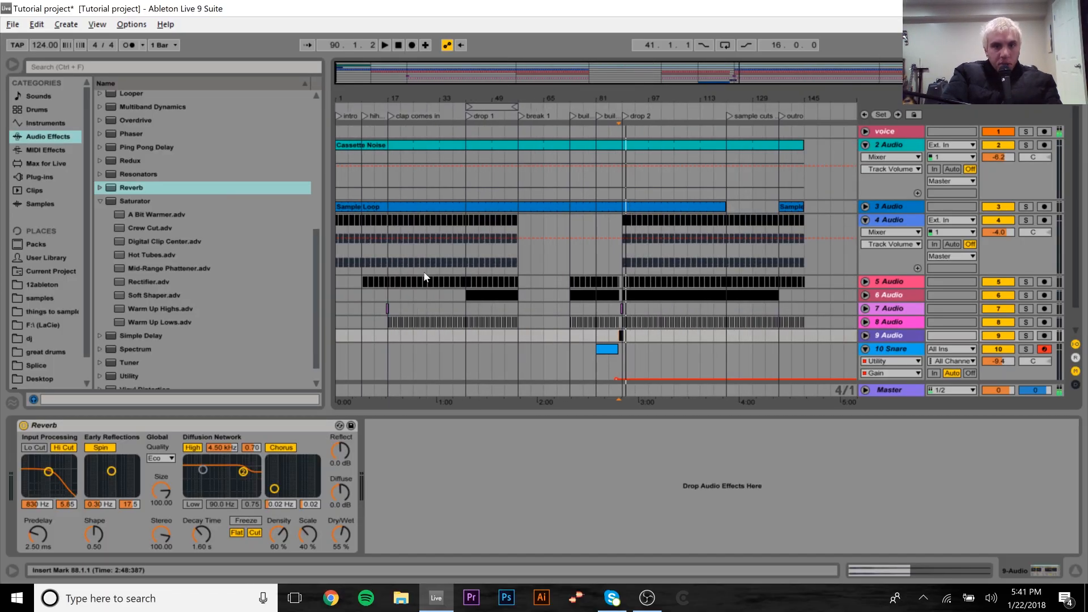
pyautogui.click(865, 348)
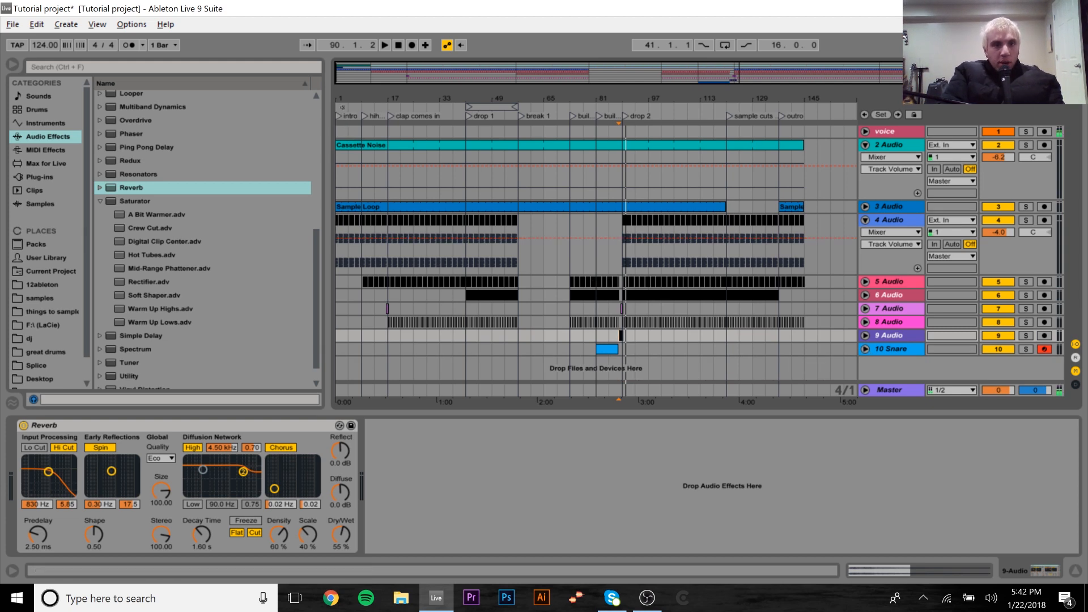
# Solo the kick on track 4 and audition it from bar 1, restoring the other tracks when done.
pyautogui.moveTo(343, 98); pyautogui.dragTo(354, 239)
pyautogui.click(336, 253)
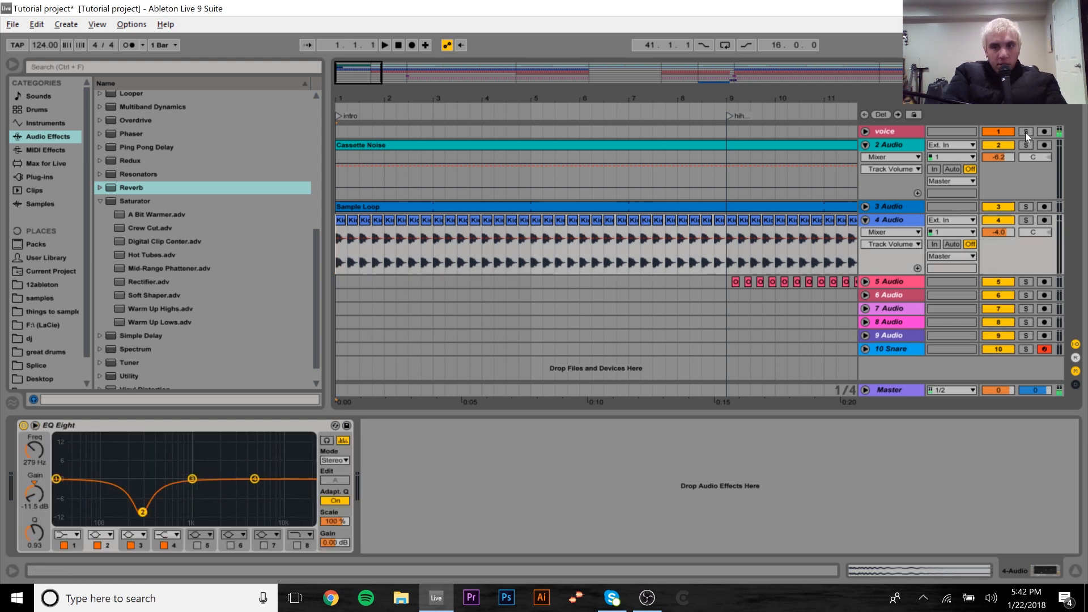
pyautogui.click(1026, 220)
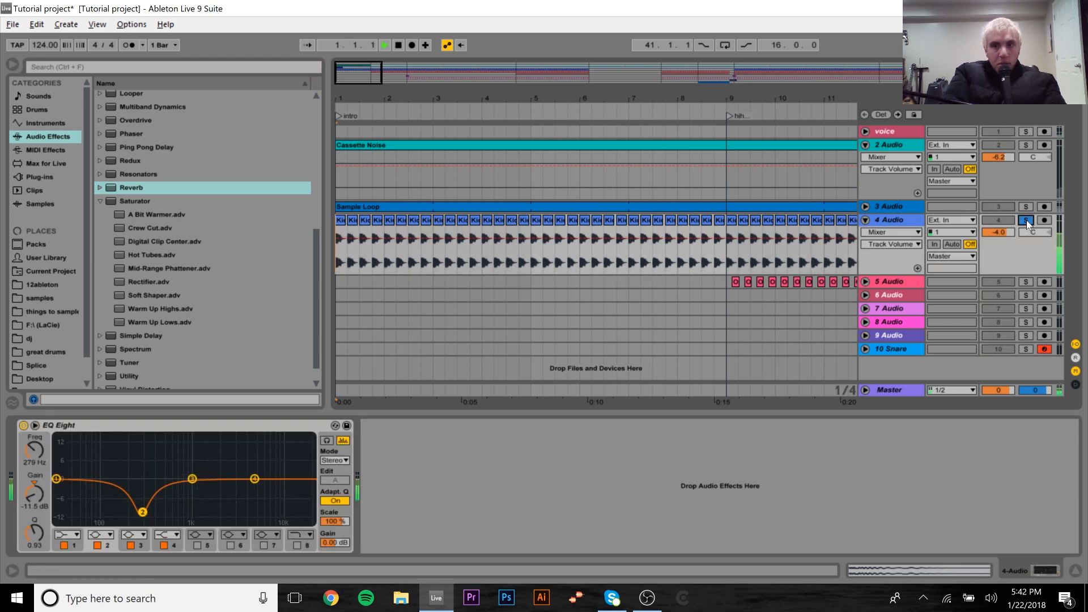
pyautogui.press('space')
pyautogui.press('space')
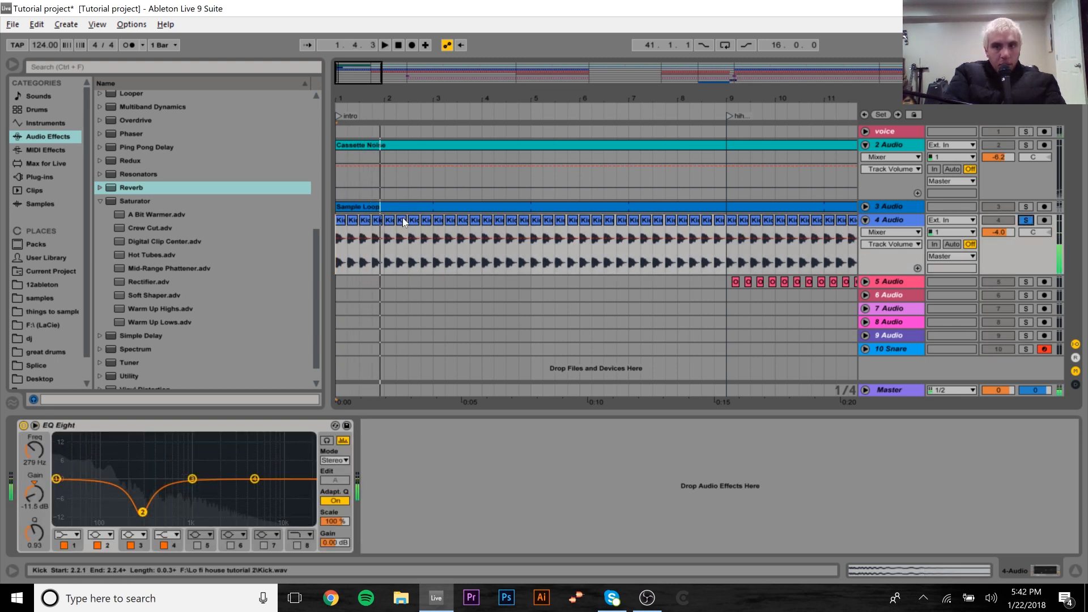
pyautogui.click(1025, 219)
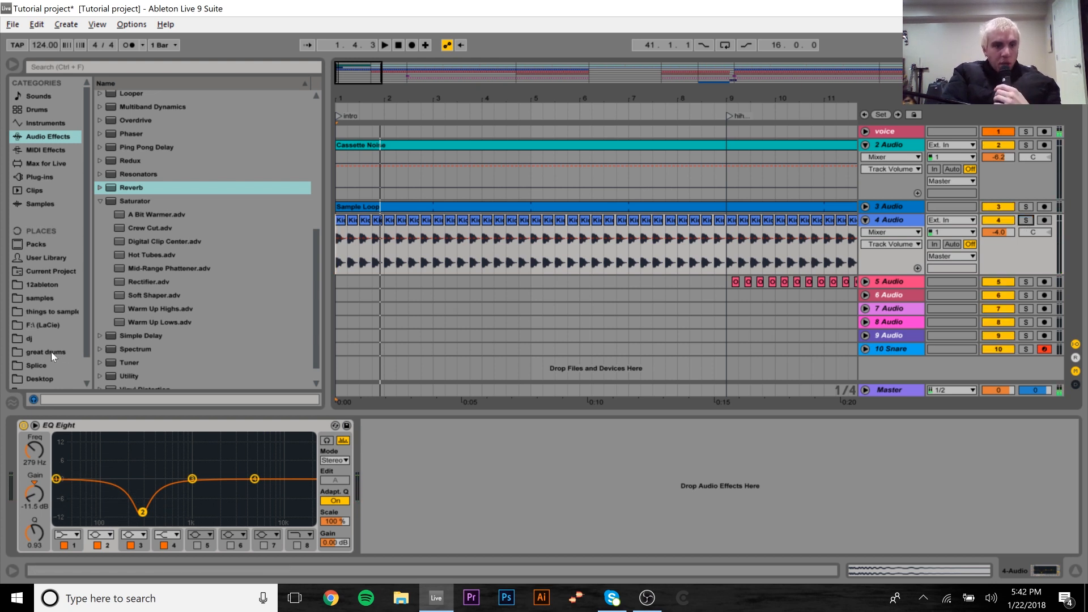
# Inspect the transpose and gain settings of a Kick clip, and return to the track's devices.
pyautogui.doubleClick(452, 220)
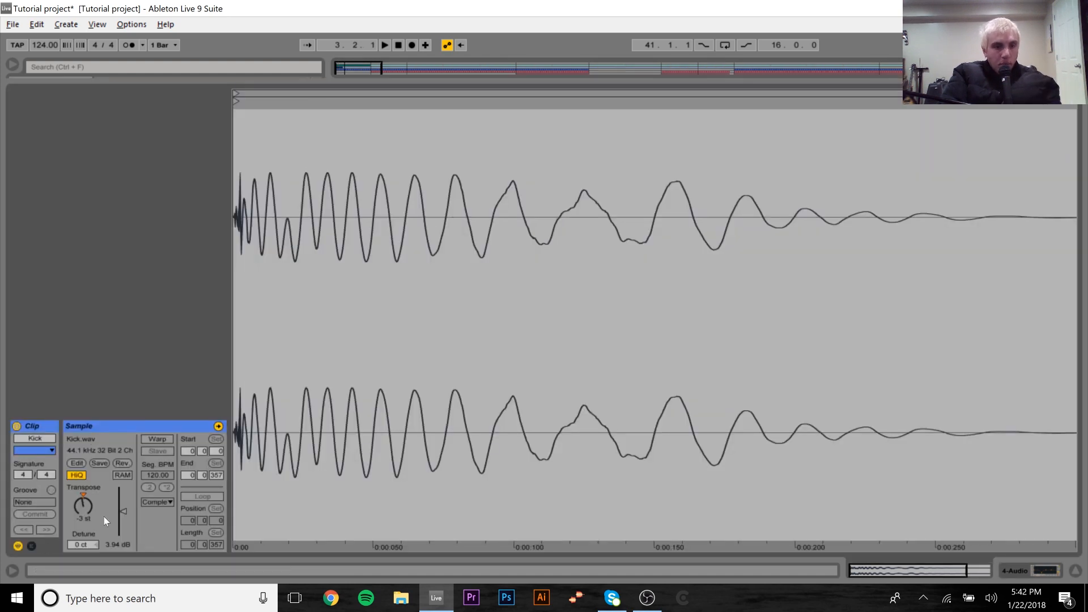
pyautogui.click(1052, 571)
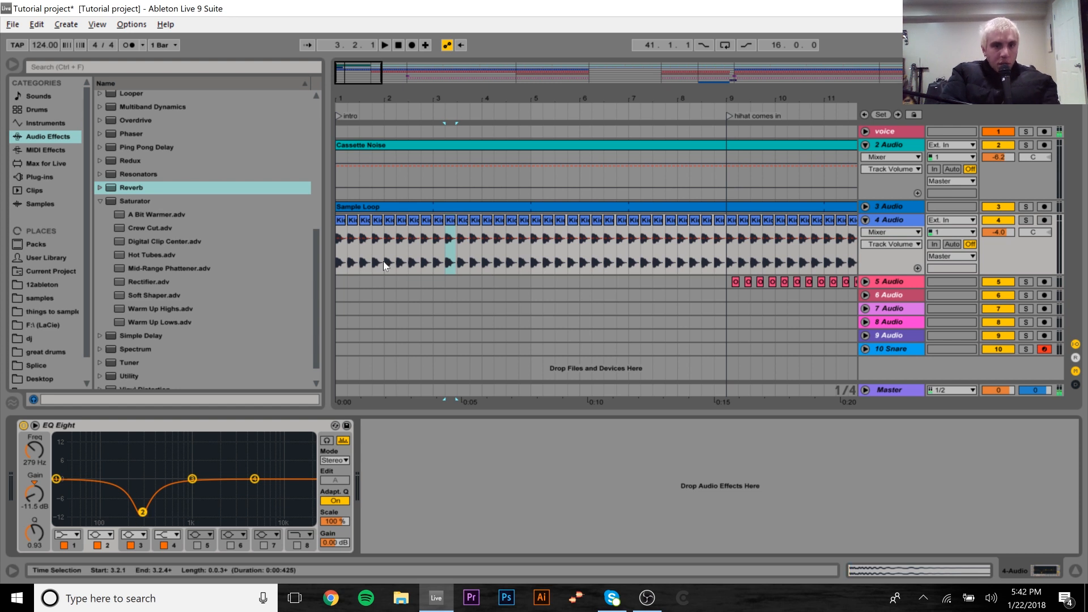
# Solo the kick track from bar 1 and compare its sound with EQ Eight bypassed and active.
pyautogui.click(340, 225)
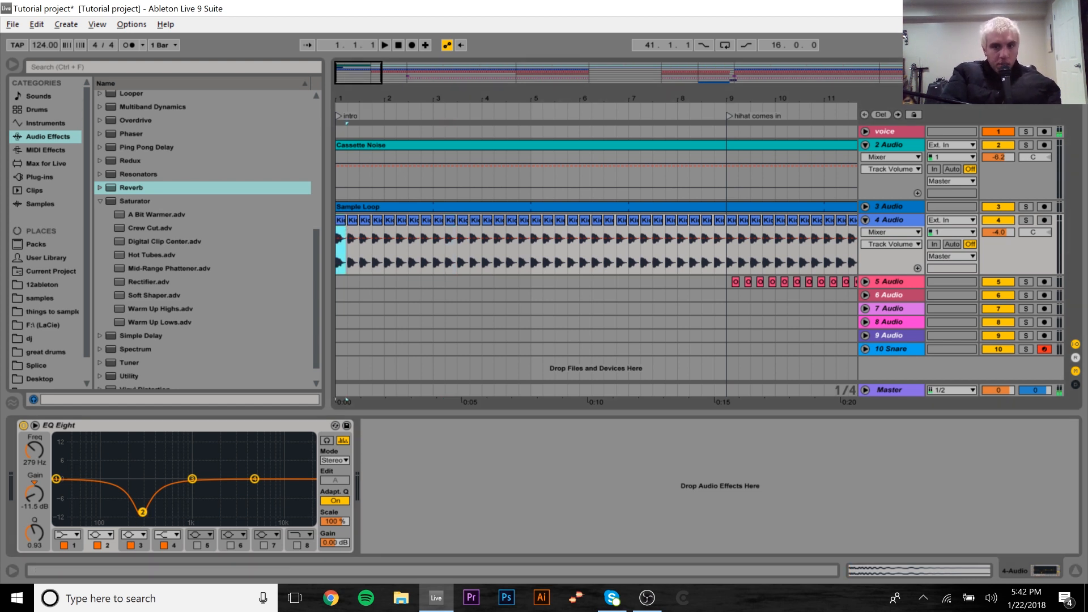
pyautogui.click(1027, 222)
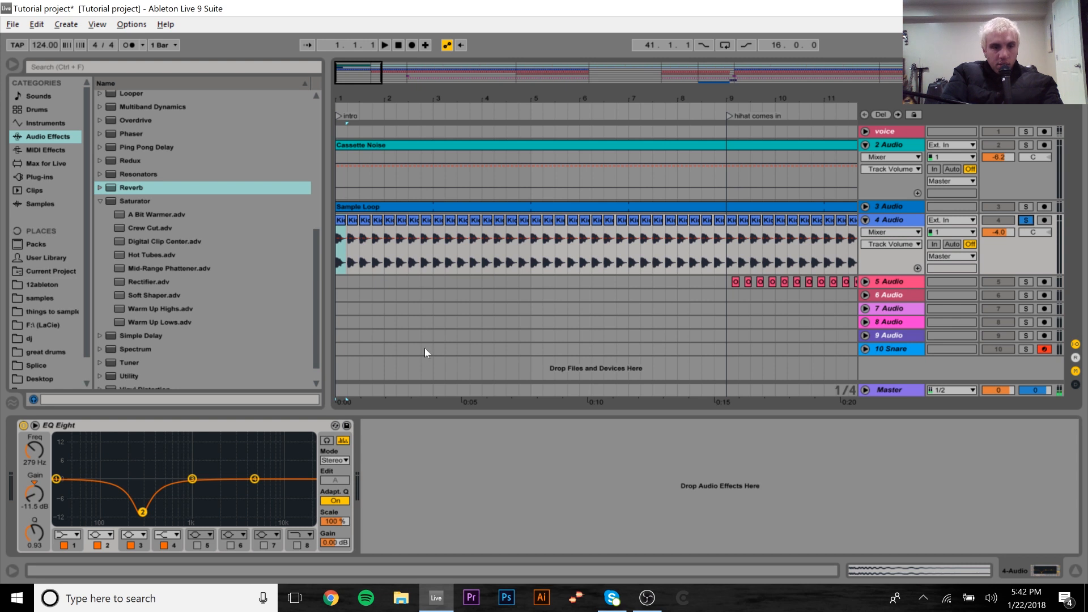
pyautogui.click(23, 426)
pyautogui.press('space')
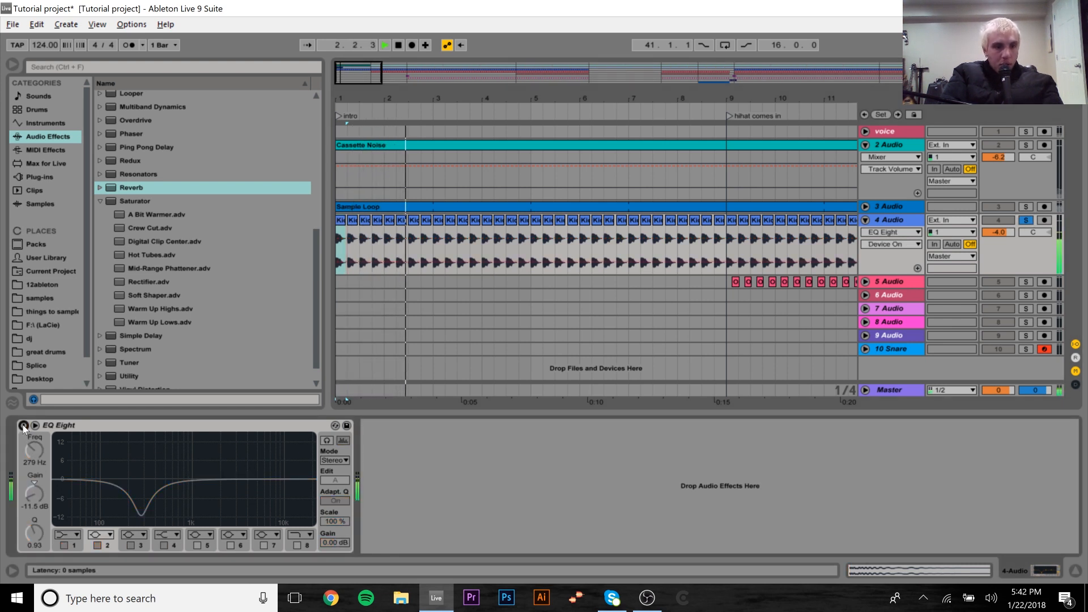
pyautogui.click(23, 426)
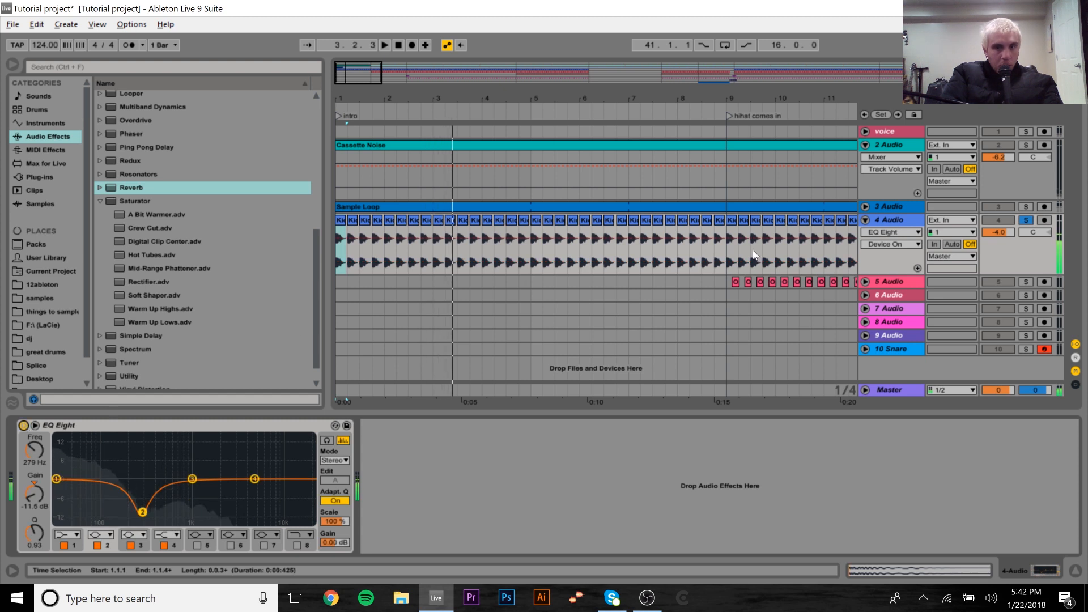
pyautogui.click(1026, 220)
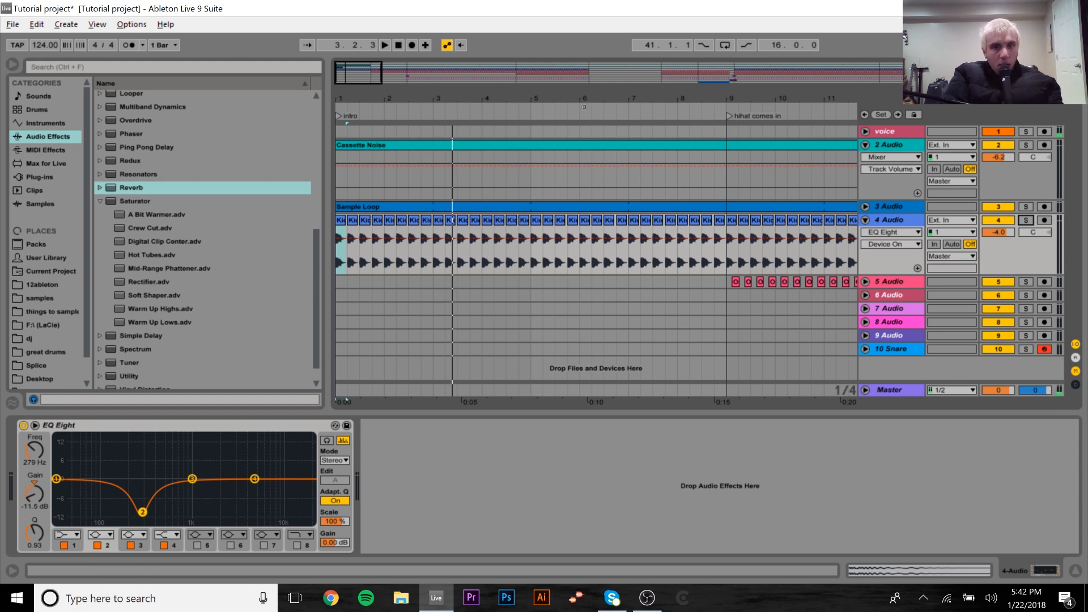
# Examine the sidechain Compressor on the Sample Loop track and listen to its ducking against the kick.
pyautogui.moveTo(575, 99); pyautogui.dragTo(573, 75)
pyautogui.click(472, 208)
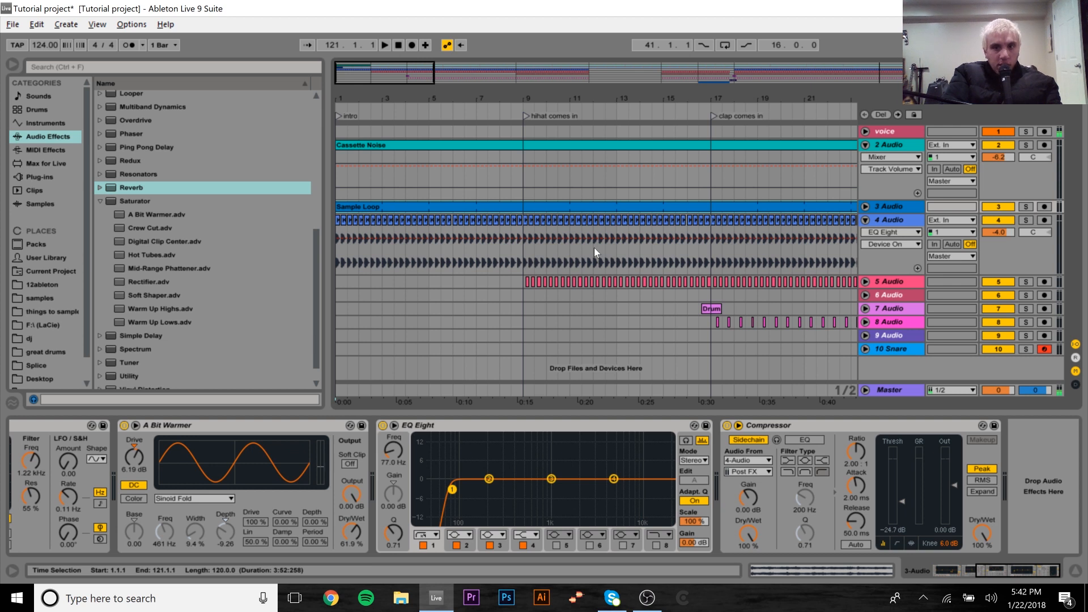
pyautogui.press('space')
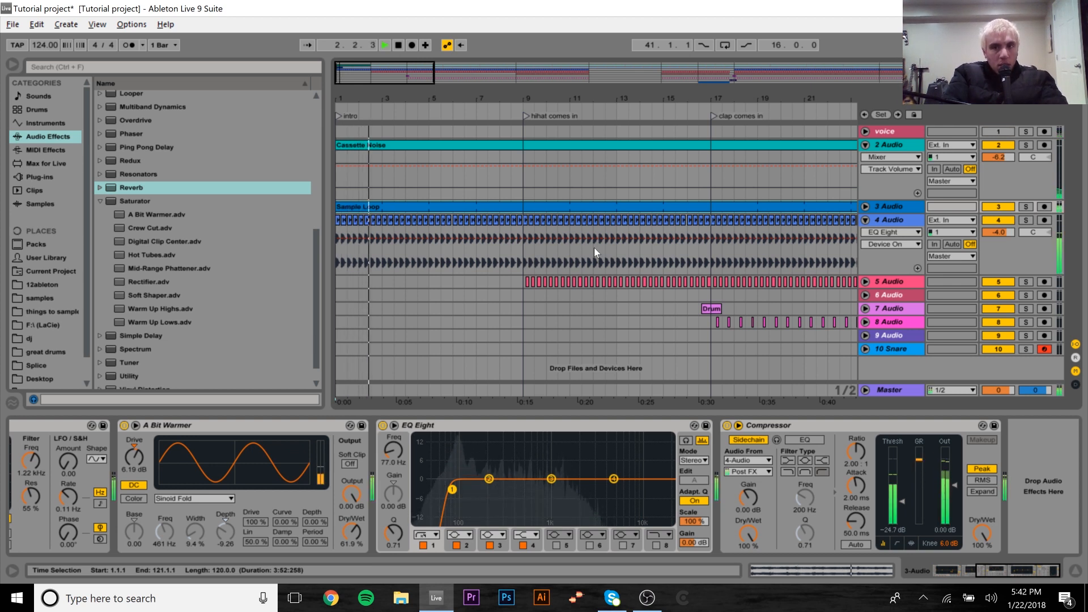
pyautogui.press('space')
# Solo tracks 5 and 6 together and audition them from drop 1, restoring the full mix when done.
pyautogui.moveTo(672, 95)
pyautogui.mouseDown()
pyautogui.moveTo(597, 92)
pyautogui.moveTo(473, 48)
pyautogui.moveTo(476, 98)
pyautogui.mouseUp()
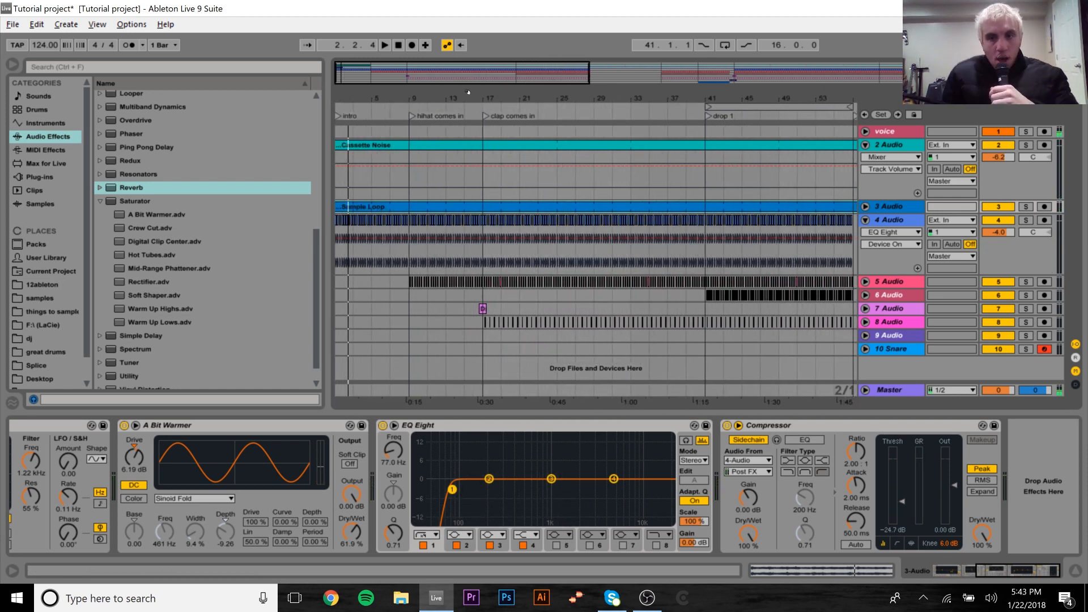
pyautogui.click(703, 298)
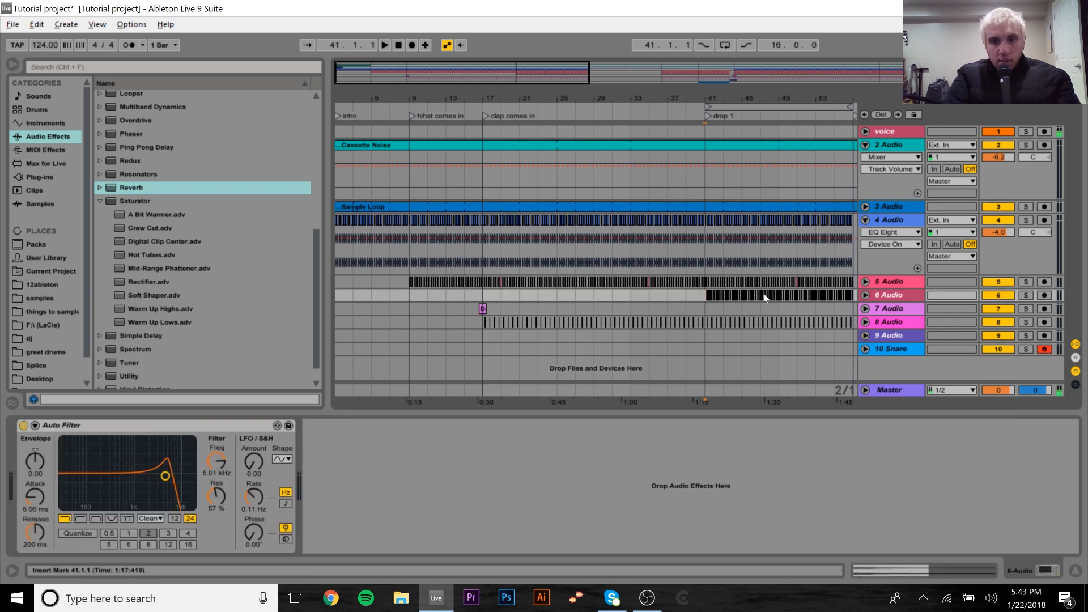
pyautogui.click(1026, 297)
pyautogui.keyDown('ctrl'); pyautogui.click(1028, 284); pyautogui.keyUp('ctrl')
pyautogui.press('space')
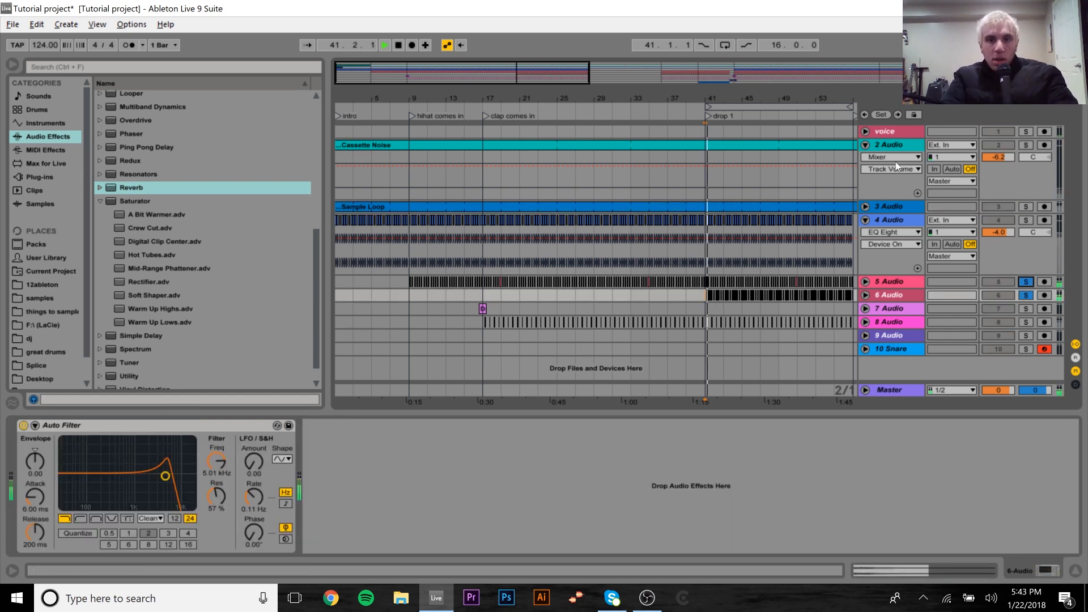
pyautogui.moveTo(794, 98); pyautogui.dragTo(703, 99)
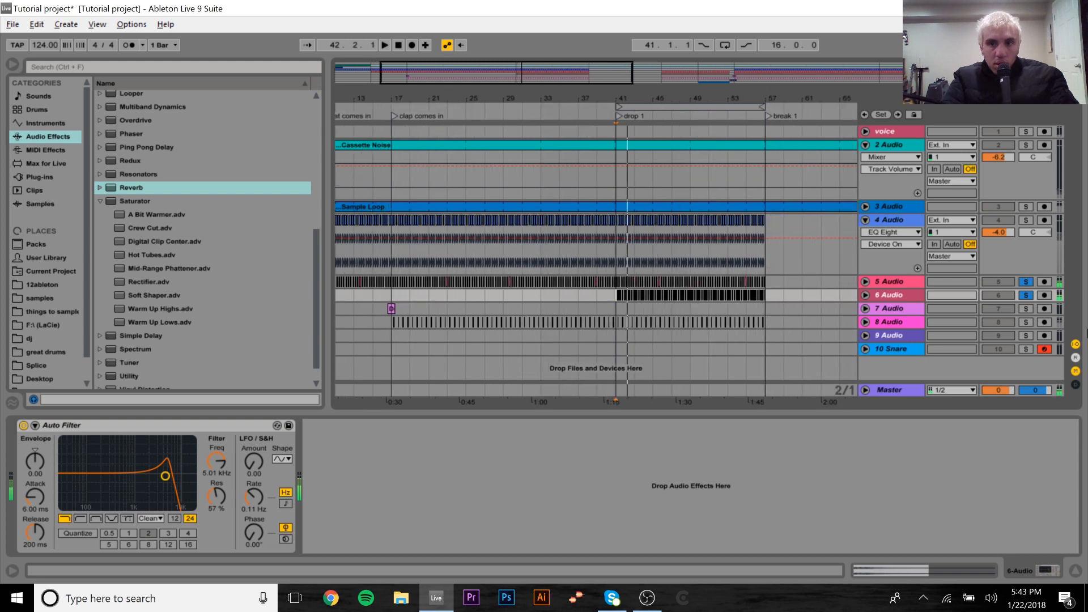
pyautogui.click(1026, 296)
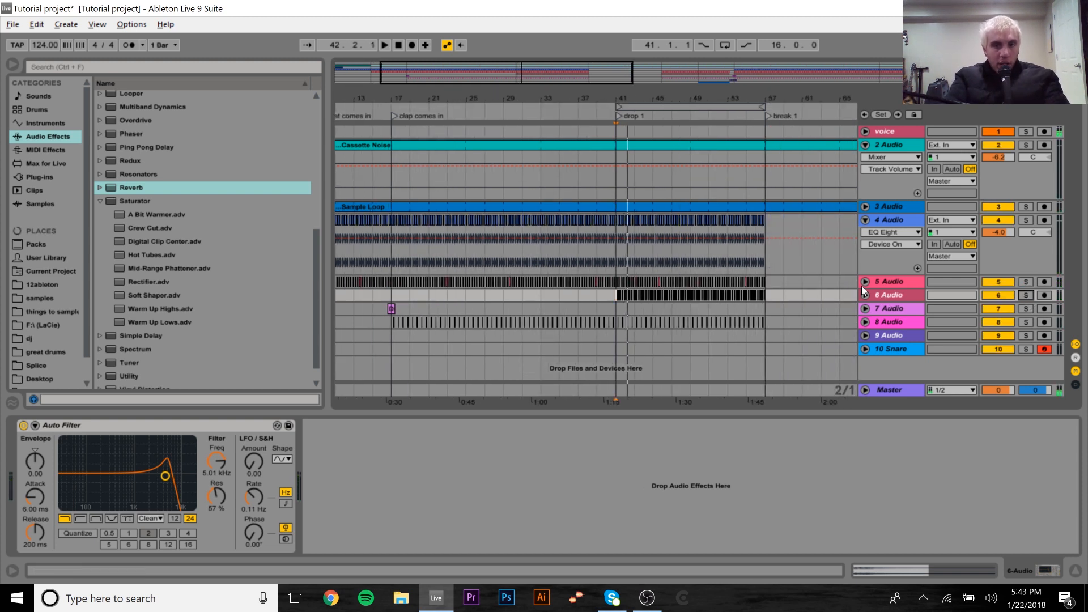
# Compare the Auto Filter settings on tracks 5 and 6.
pyautogui.click(885, 283)
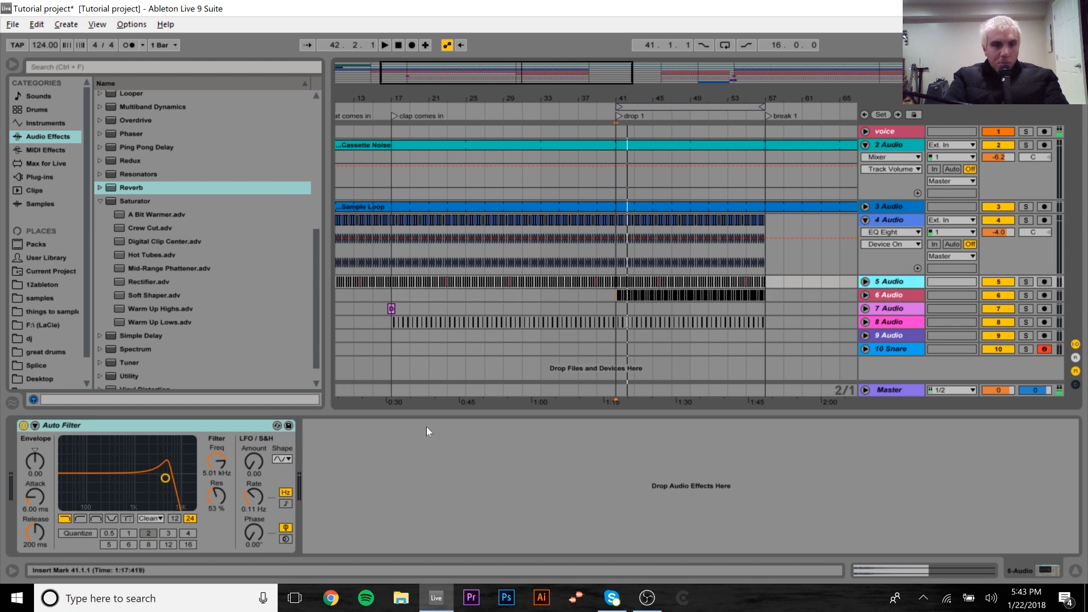
pyautogui.click(882, 298)
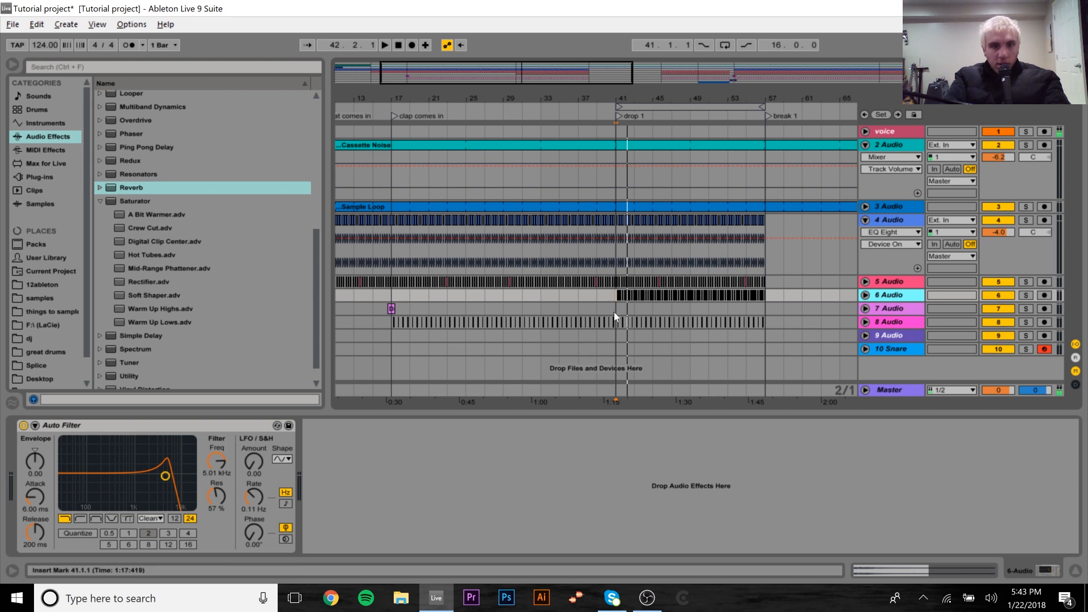
# Play the full mix in drop 1, reactivate the voice track, and review the whole arrangement.
pyautogui.press('space')
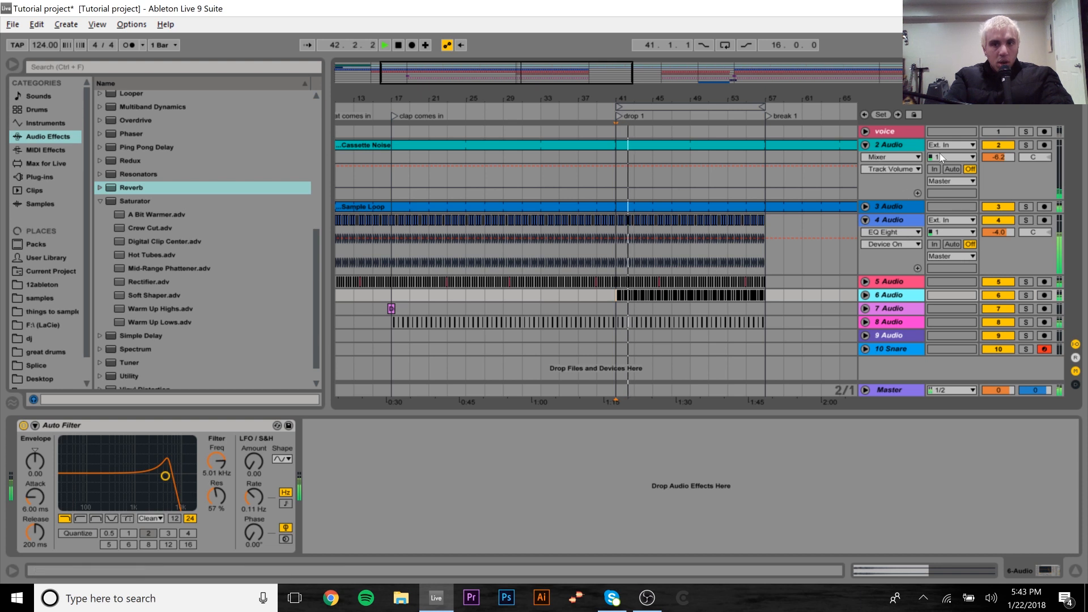
pyautogui.press('space')
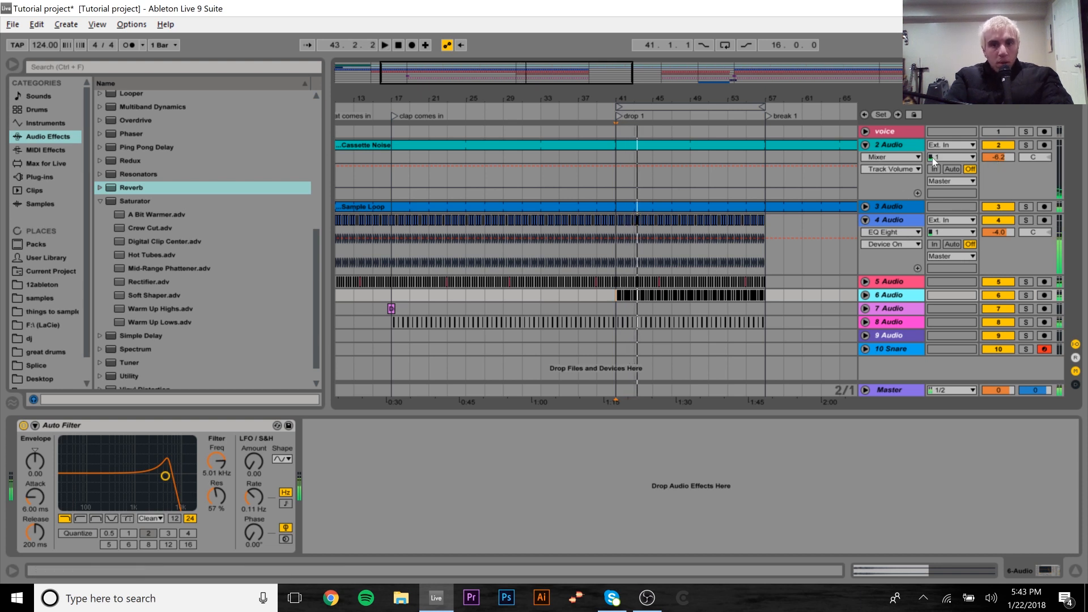
pyautogui.press('F1')
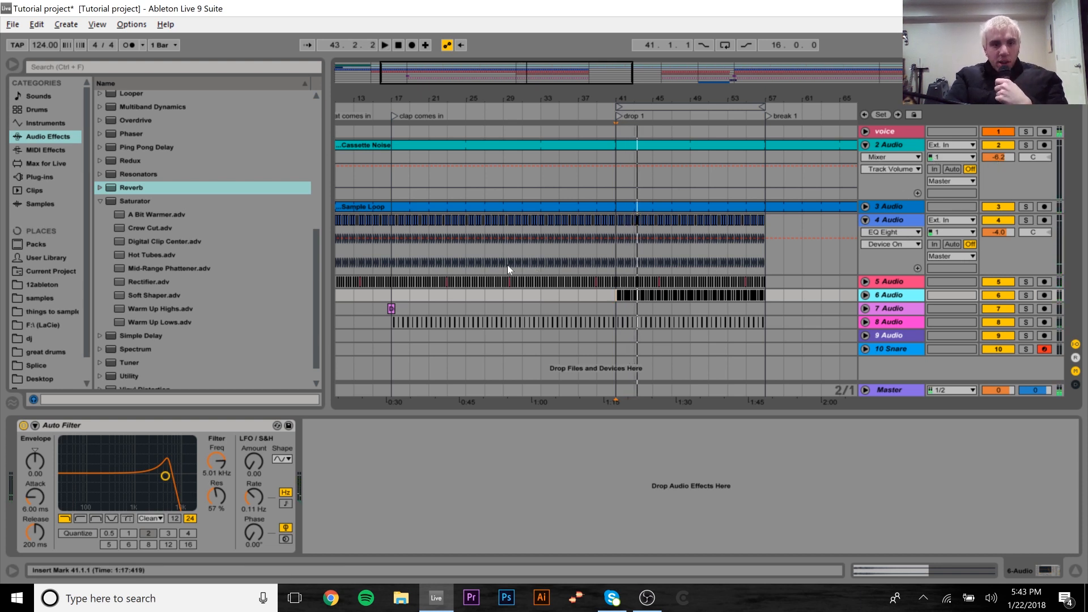
pyautogui.moveTo(637, 98); pyautogui.dragTo(397, 57)
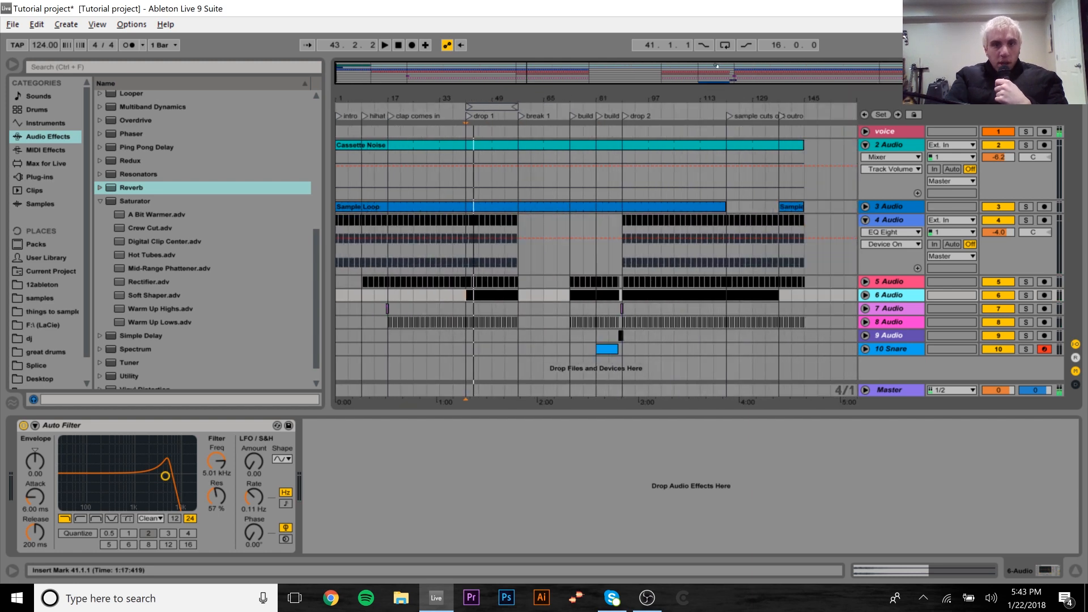
# Play the build snare section and set the Snare track's volume to -9.3 dB.
pyautogui.moveTo(611, 98); pyautogui.dragTo(618, 361)
pyautogui.click(610, 353)
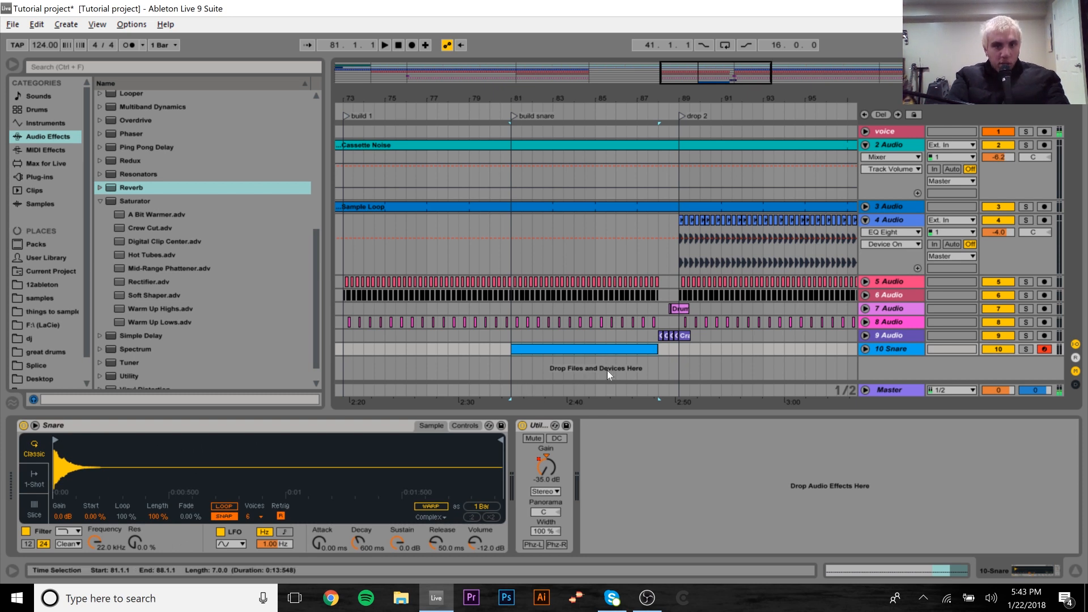
pyautogui.press('space')
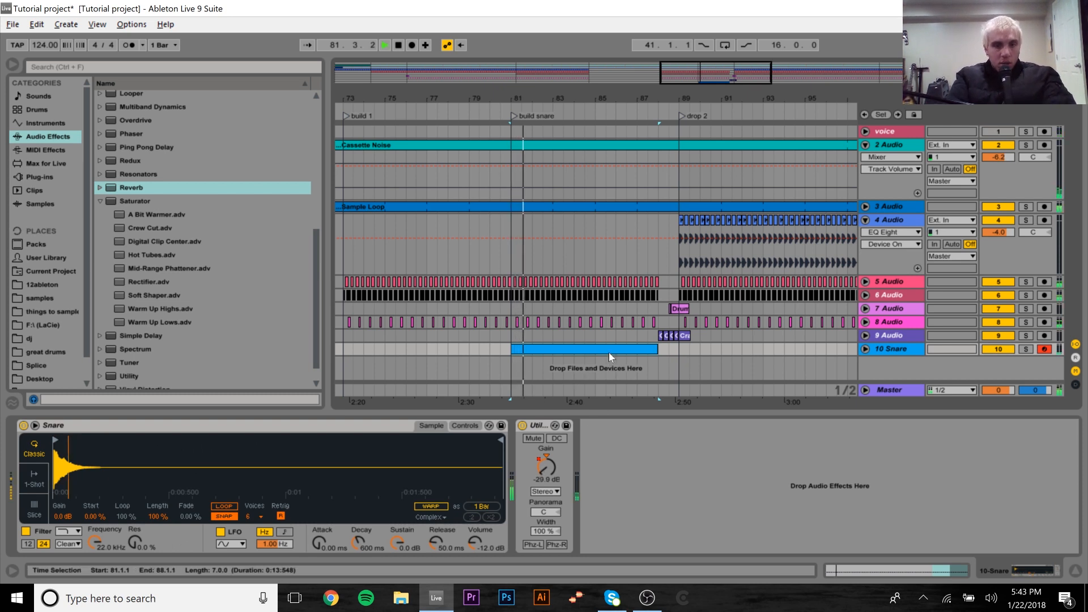
pyautogui.click(624, 338)
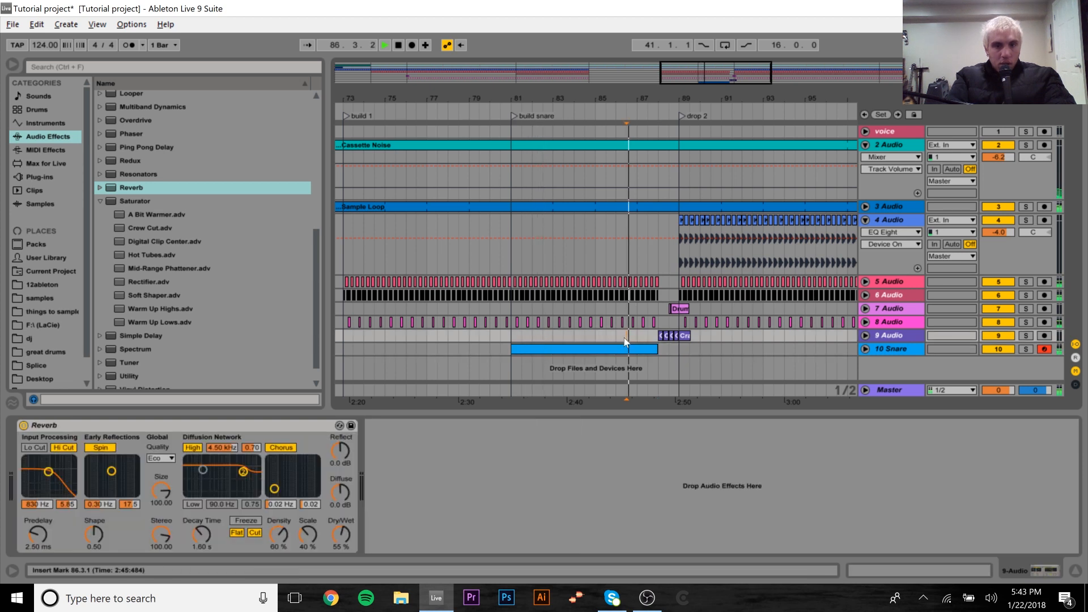
pyautogui.click(865, 348)
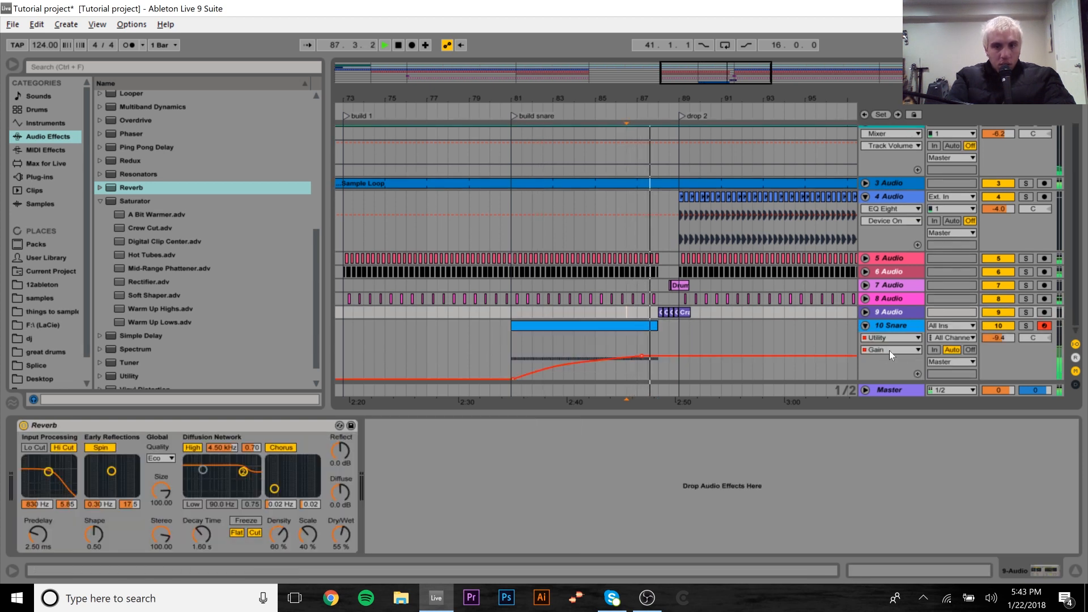
pyautogui.click(997, 339)
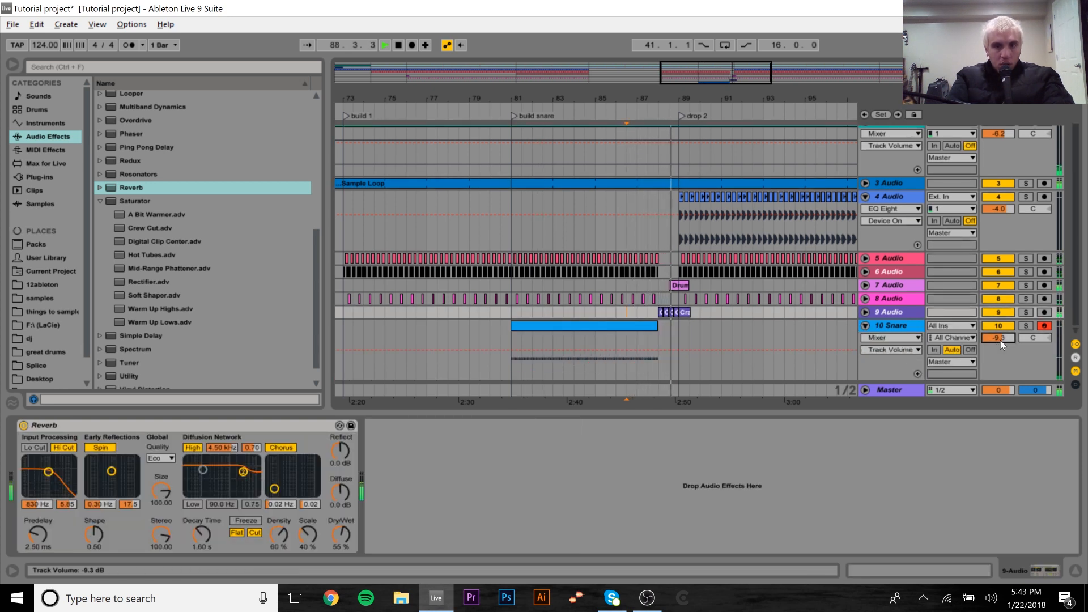
# Stop playback and delete the Reverb from track 9.
pyautogui.click(24, 426)
pyautogui.press('space')
pyautogui.click(111, 424)
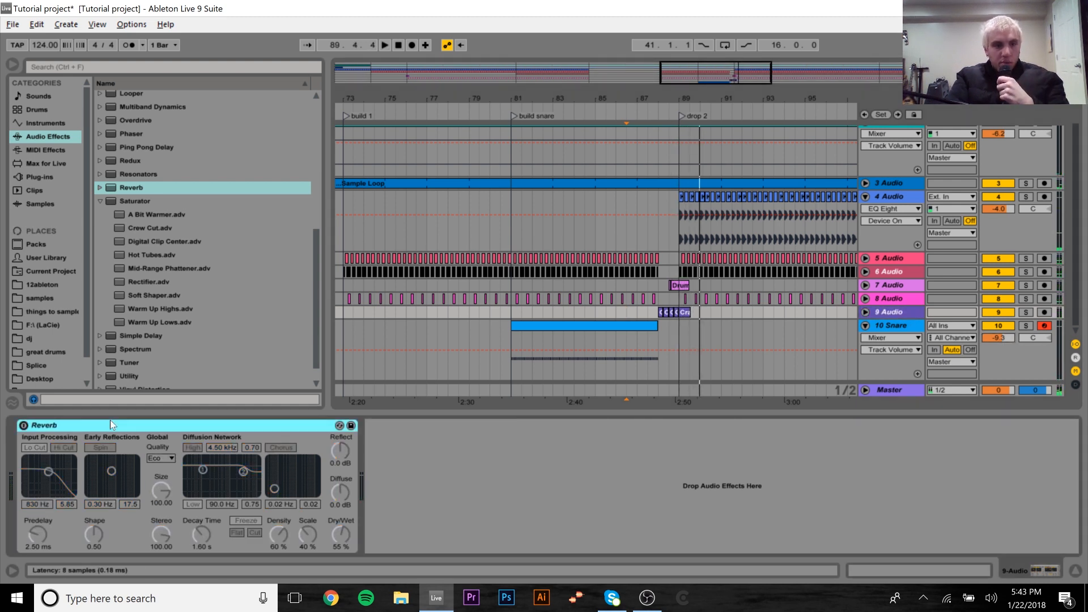
pyautogui.press('Delete')
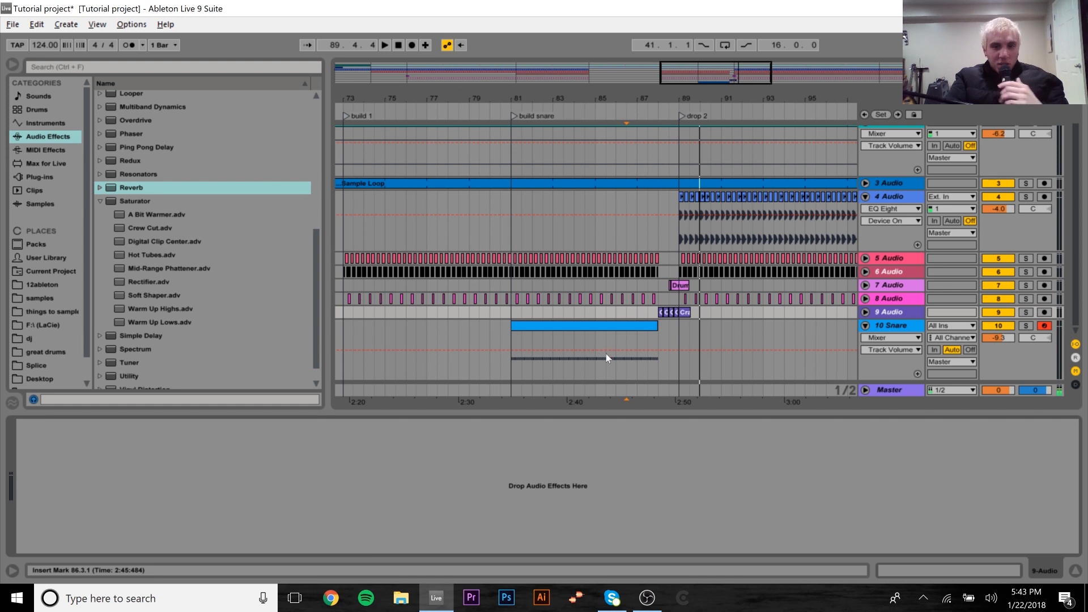
# Show the Snare track's Utility gain automation and listen to the build from bar 85.
pyautogui.click(599, 322)
pyautogui.click(880, 338)
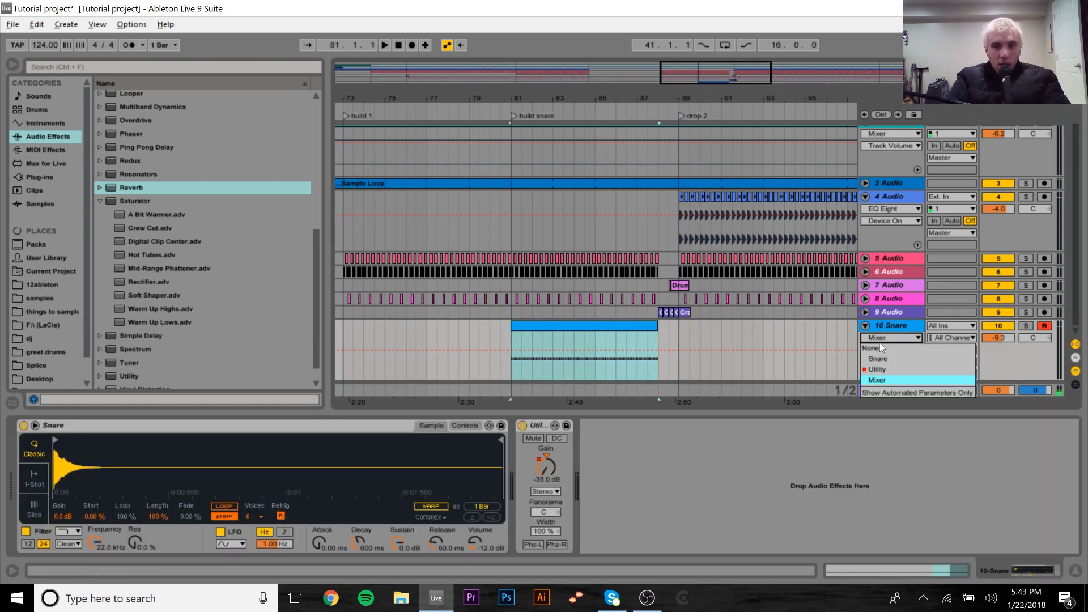
pyautogui.click(880, 369)
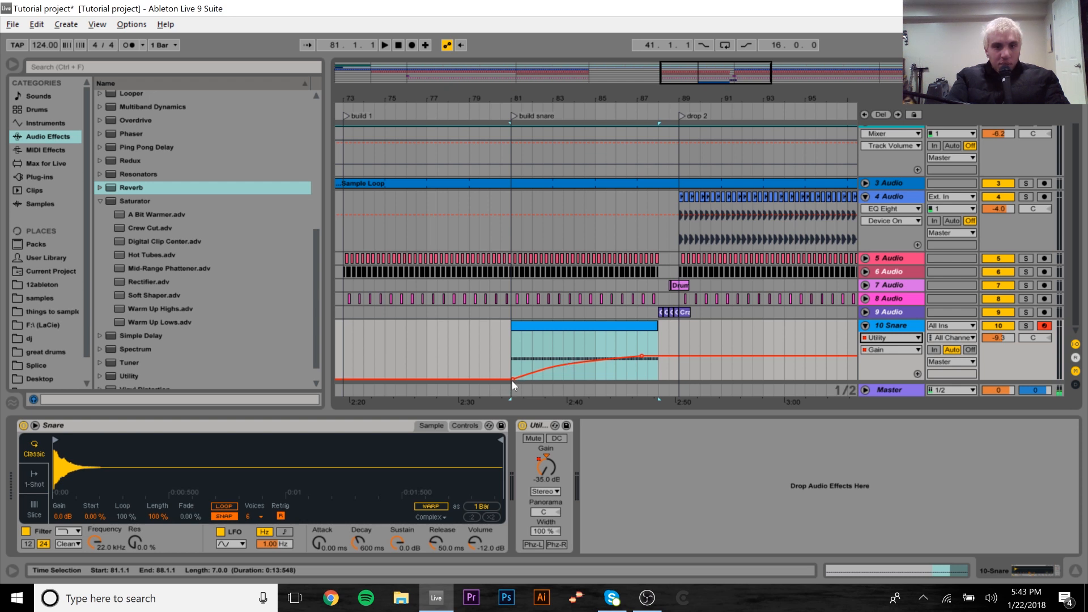
pyautogui.click(595, 347)
pyautogui.press('space')
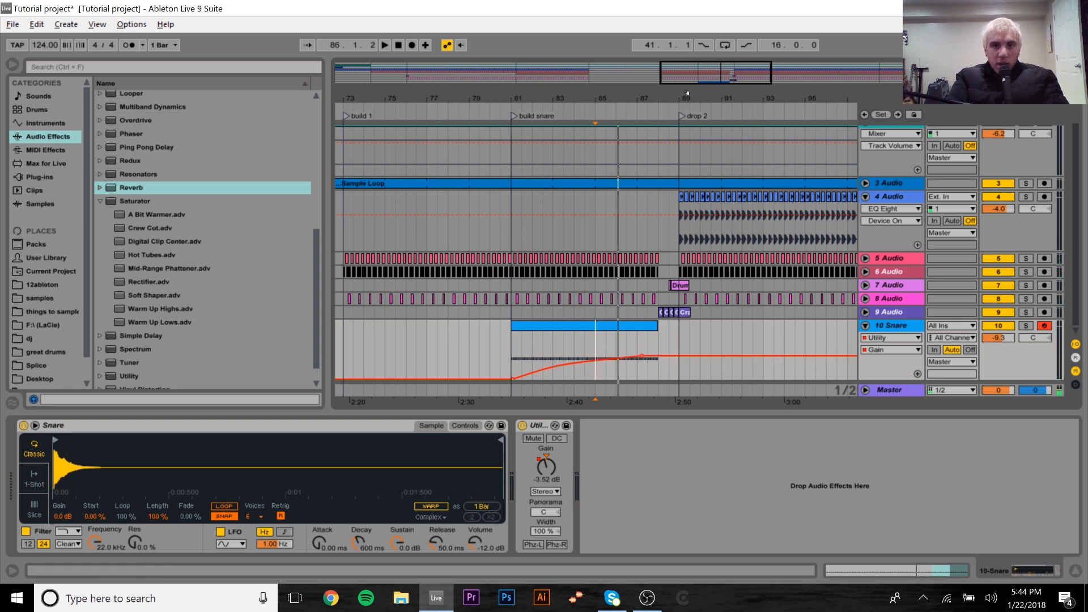
# Unfold track 7 and examine its Drum Fill clips before drop 2 and where the clap comes in.
pyautogui.moveTo(686, 94); pyautogui.dragTo(686, 133)
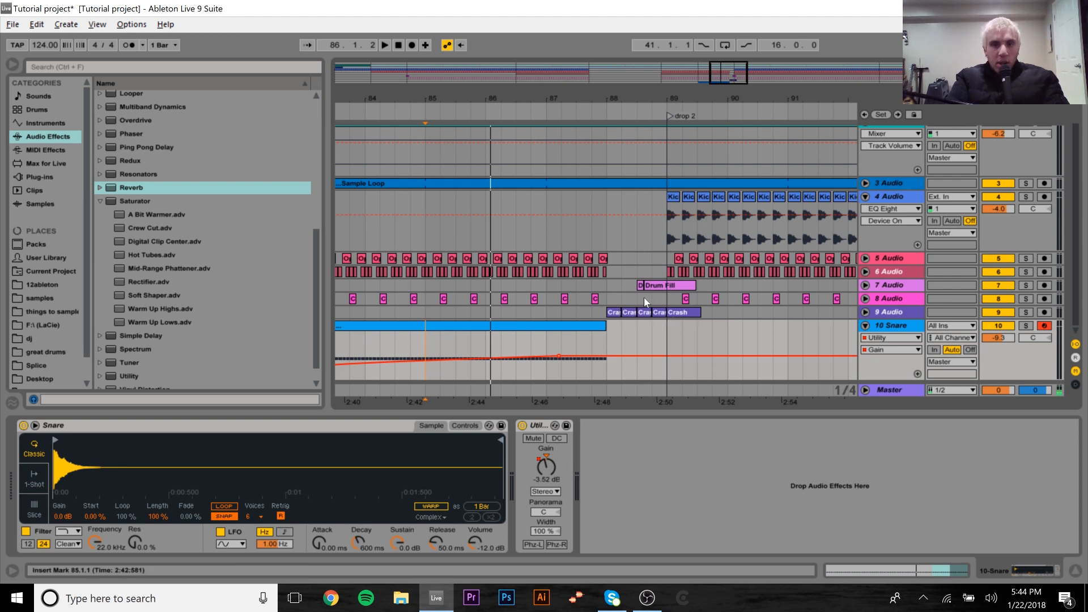
pyautogui.click(866, 285)
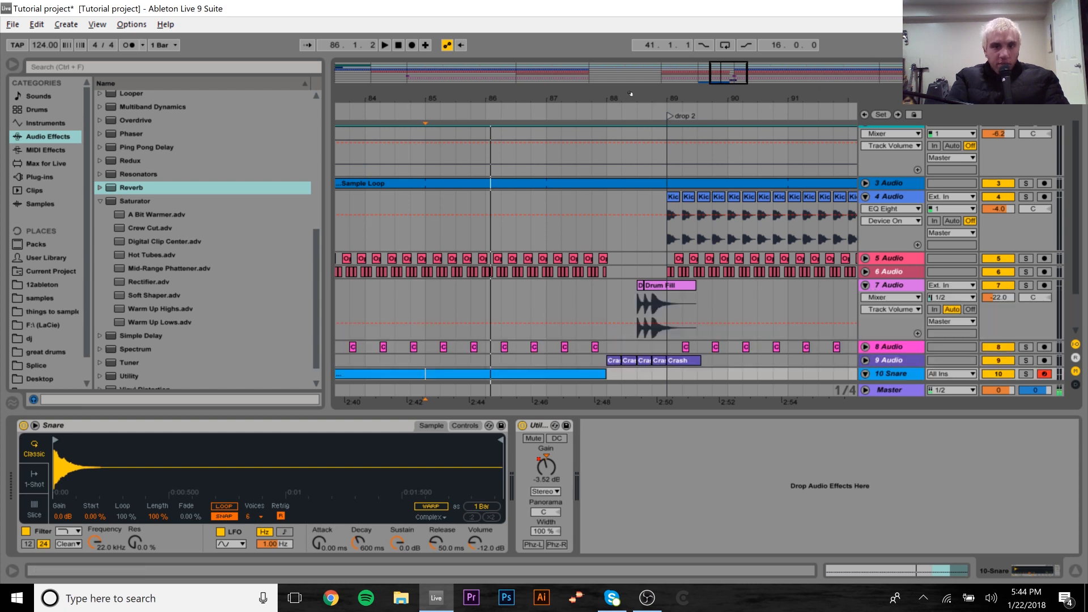
pyautogui.moveTo(632, 98); pyautogui.dragTo(632, 99)
pyautogui.moveTo(377, 103)
pyautogui.mouseDown()
pyautogui.moveTo(379, 170)
pyautogui.moveTo(418, 170)
pyautogui.moveTo(677, 145)
pyautogui.moveTo(680, 93)
pyautogui.mouseUp()
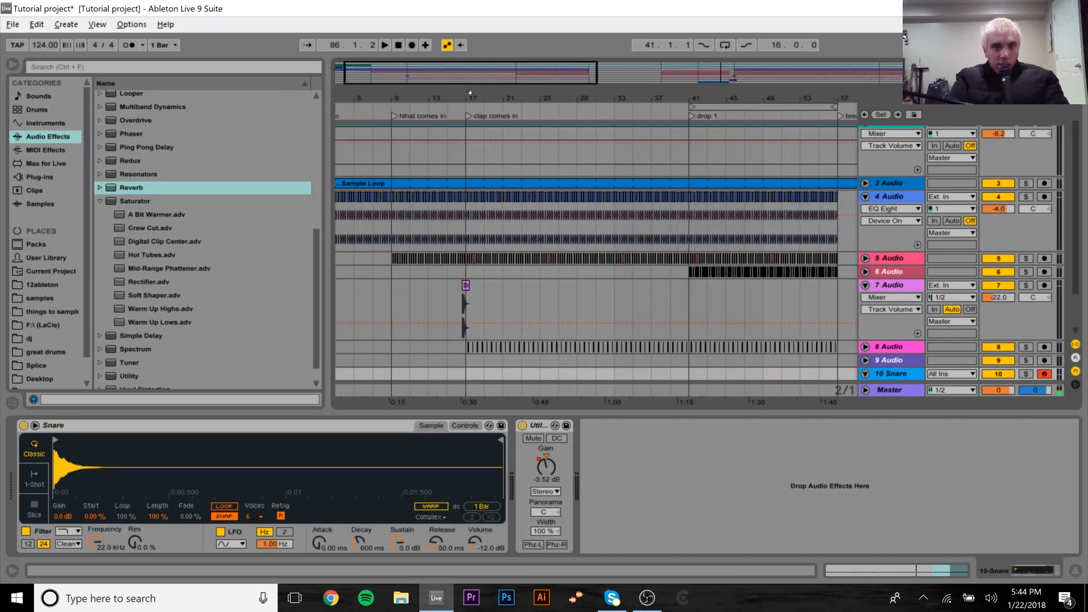
pyautogui.moveTo(469, 93); pyautogui.dragTo(471, 157)
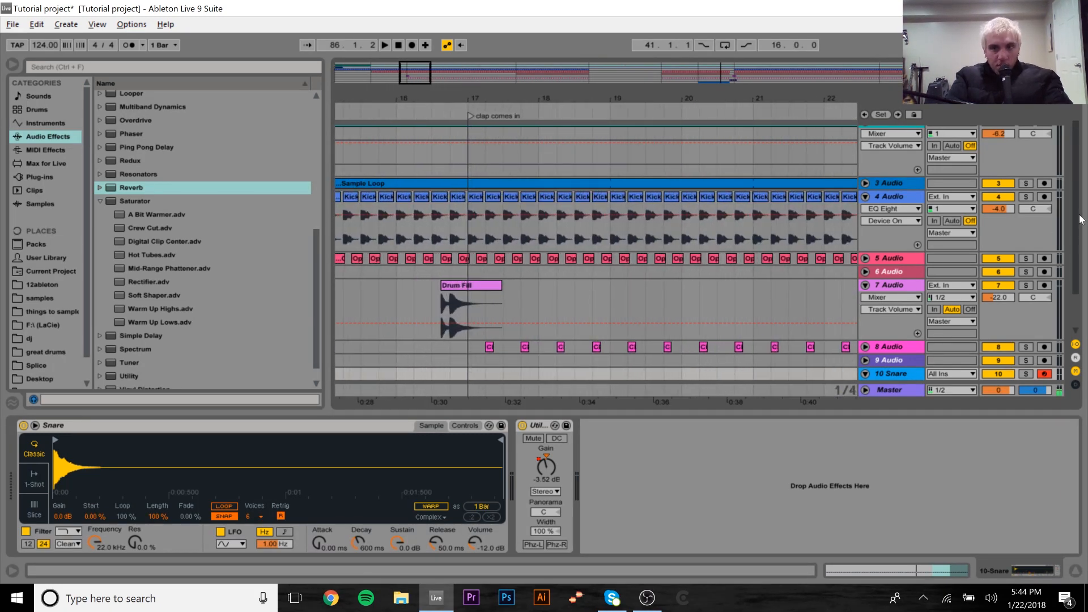
# Solo the voice track and track 7, and audition the drum fill leading into the clap entry.
pyautogui.moveTo(1078, 162); pyautogui.dragTo(1075, 110)
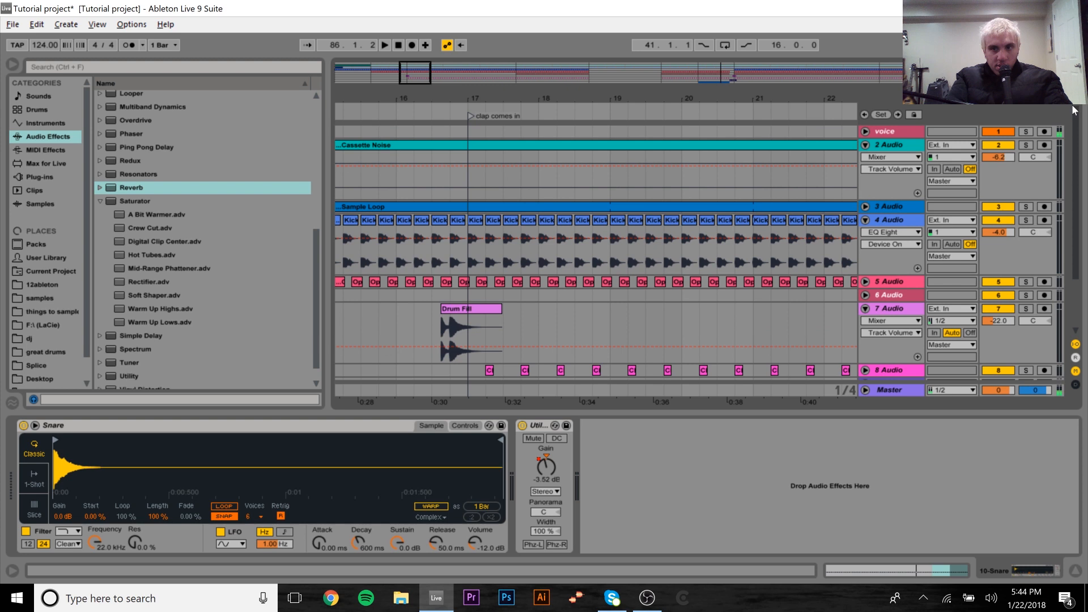
pyautogui.click(1024, 132)
pyautogui.click(1026, 308)
pyautogui.click(429, 323)
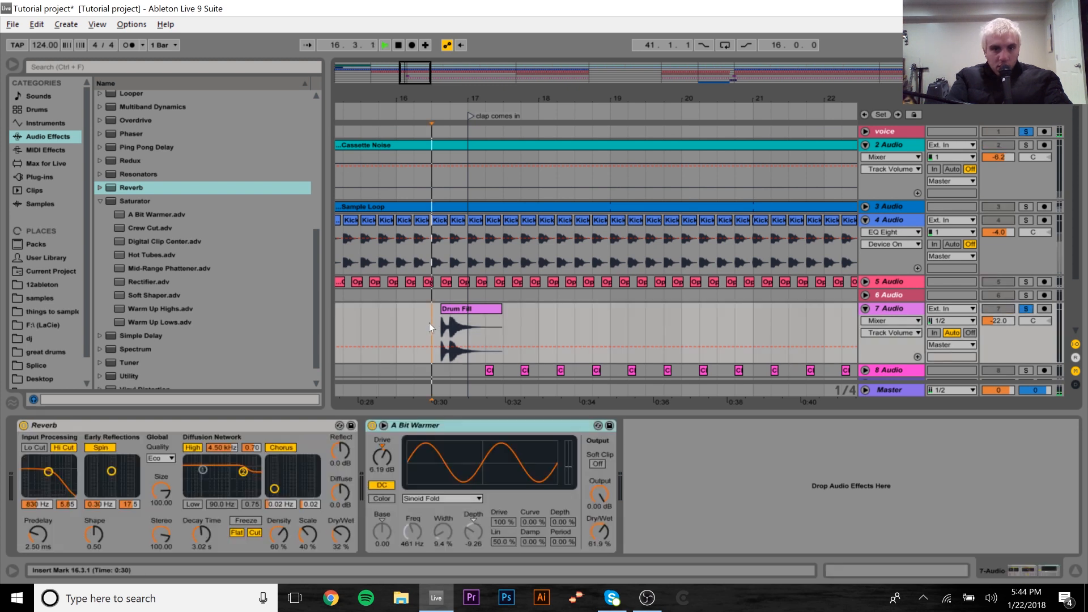
pyautogui.press('space')
pyautogui.press('space')
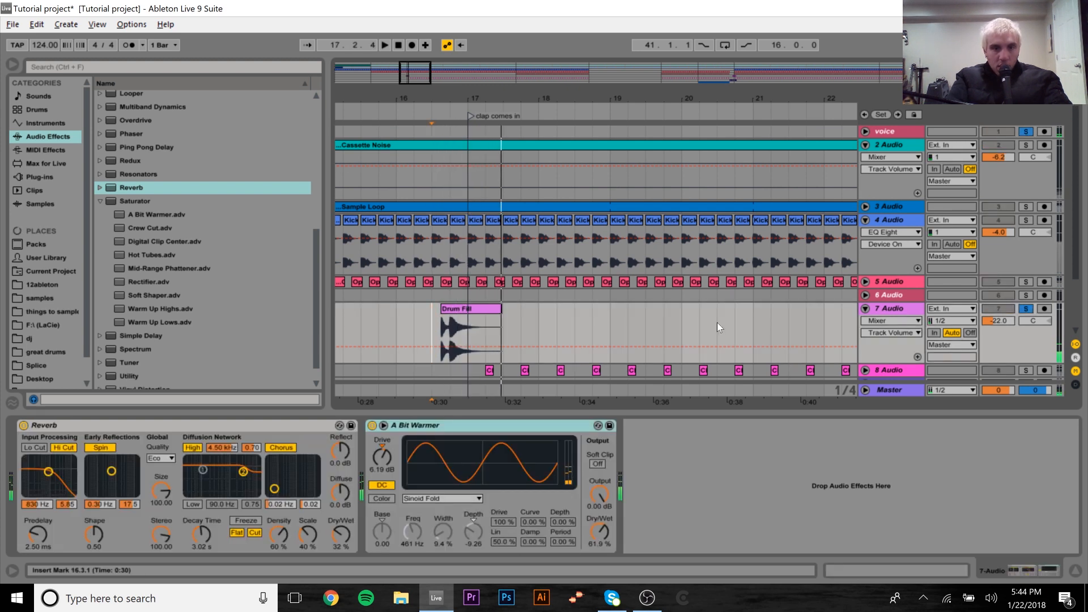
# Inspect track 7's Reverb and audition the drum fill before drop 2, restoring the full mix when done.
pyautogui.moveTo(573, 95); pyautogui.dragTo(573, 34)
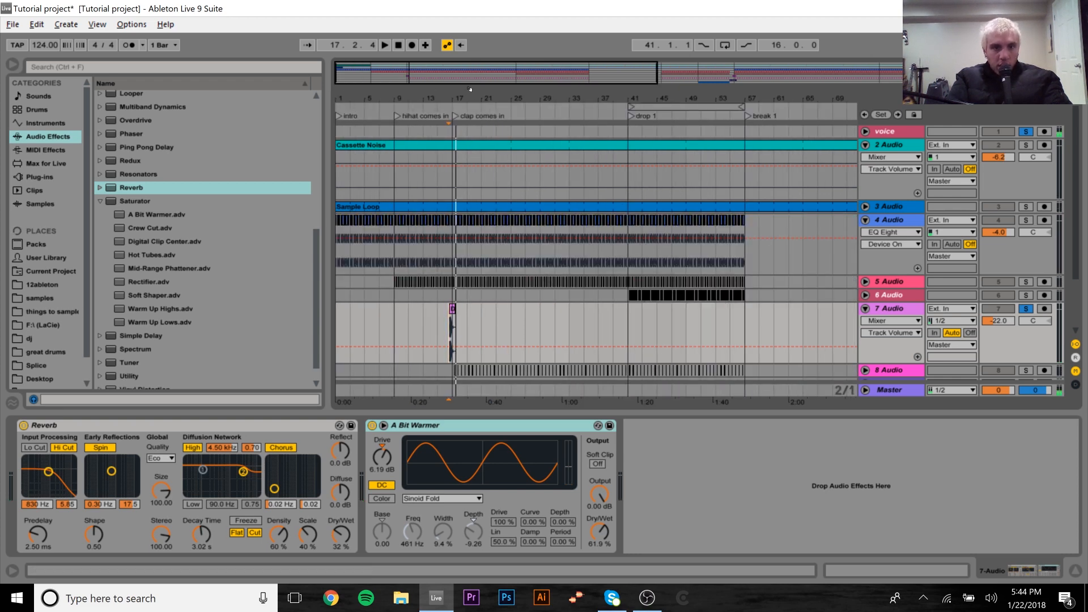
pyautogui.moveTo(455, 97); pyautogui.dragTo(478, 186)
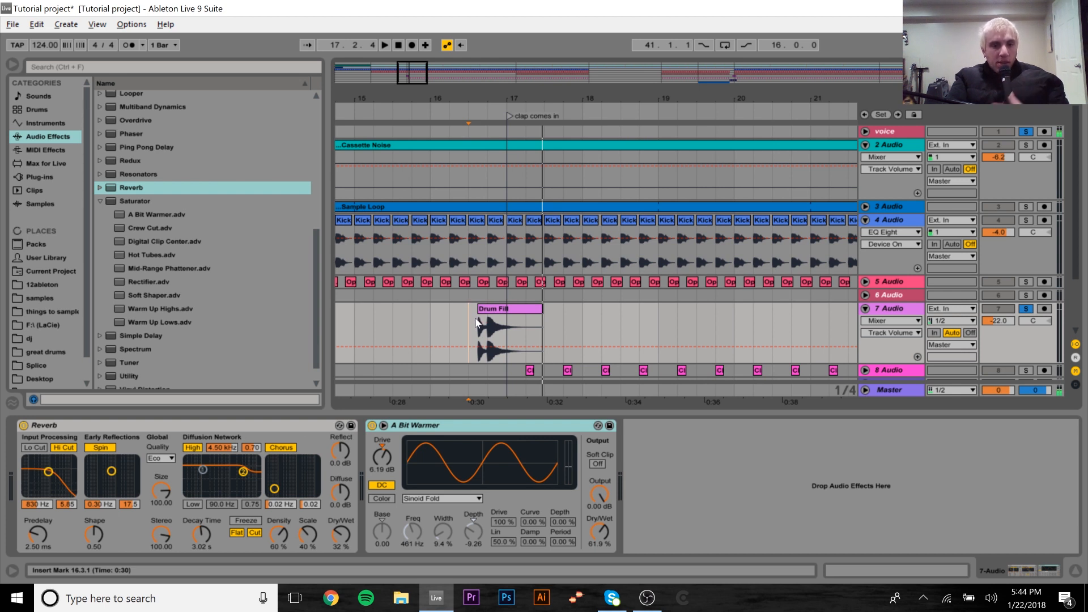
pyautogui.click(304, 424)
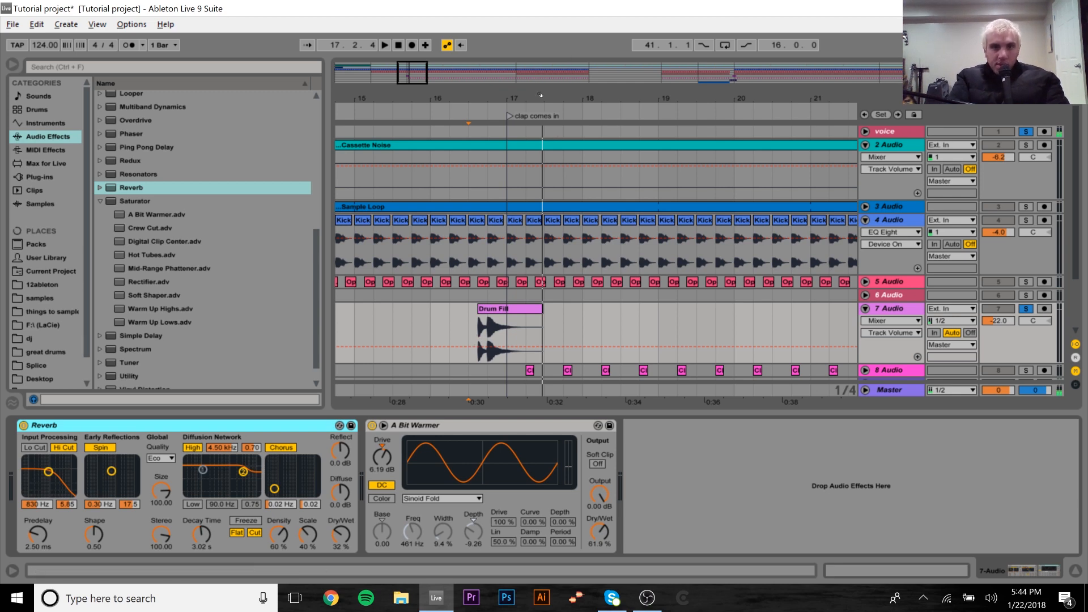
pyautogui.moveTo(541, 95)
pyautogui.mouseDown()
pyautogui.moveTo(451, 93)
pyautogui.moveTo(724, 88)
pyautogui.moveTo(738, 96)
pyautogui.moveTo(731, 113)
pyautogui.mouseUp()
pyautogui.click(617, 327)
pyautogui.press('space')
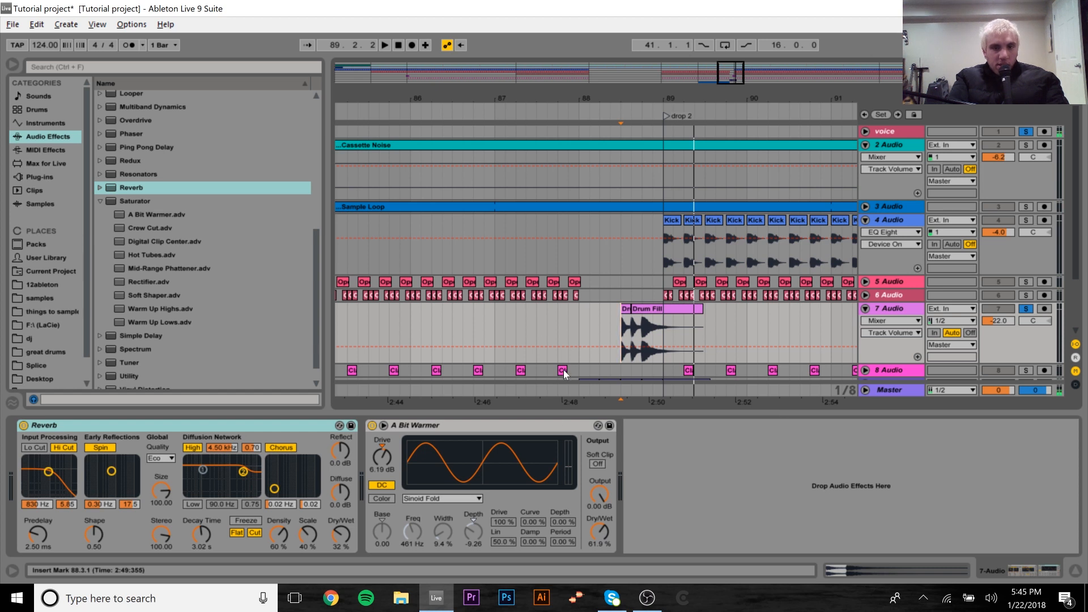
pyautogui.click(1026, 308)
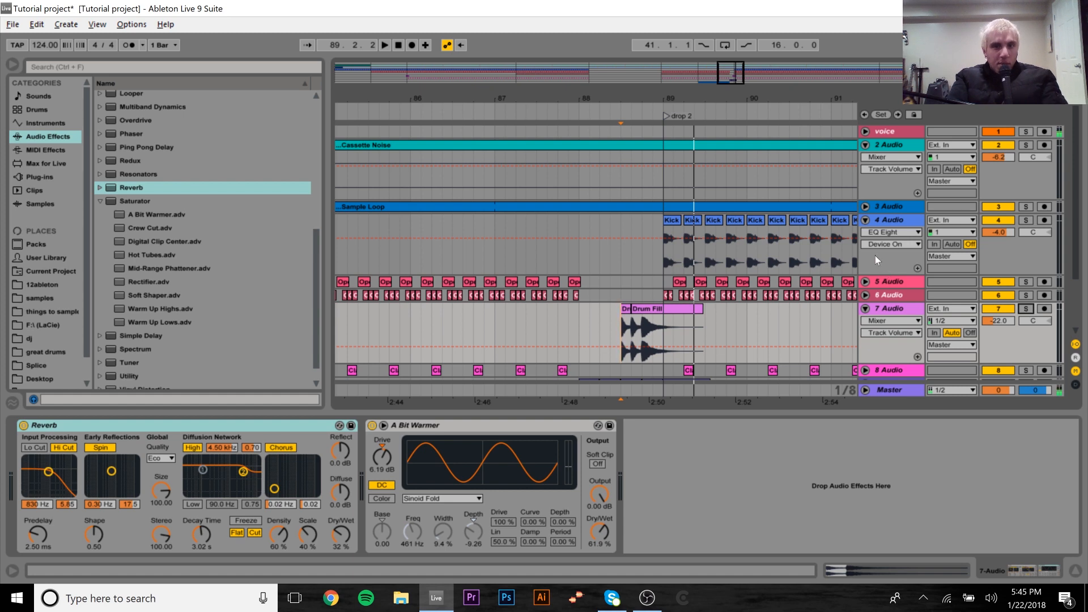
# Collapse tracks 7, 10 and 4 and show the whole arrangement.
pyautogui.click(866, 308)
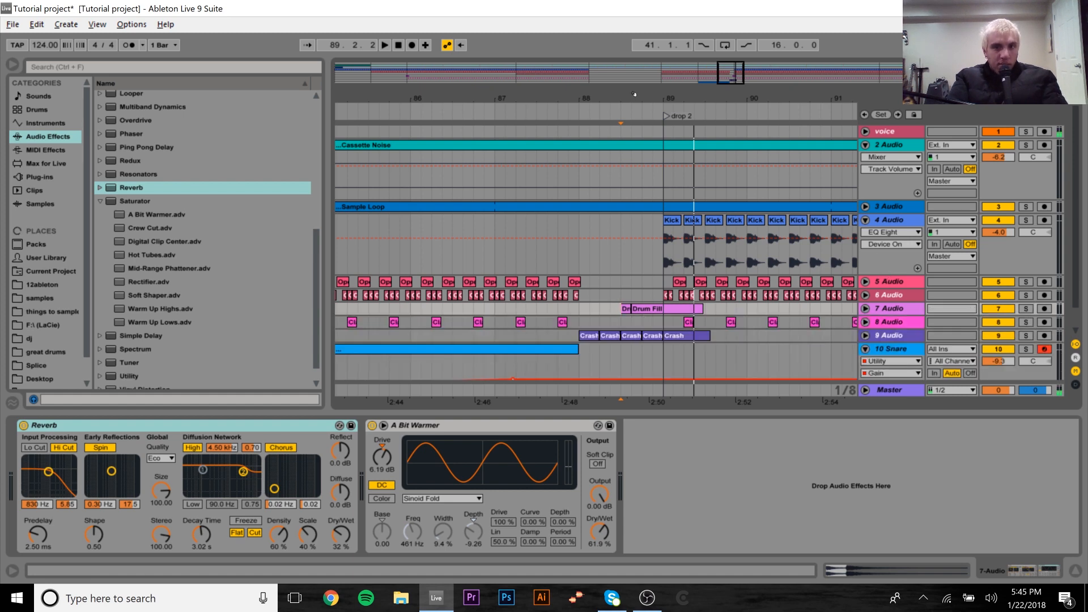
pyautogui.press('-')
pyautogui.press('-')
pyautogui.press('-')
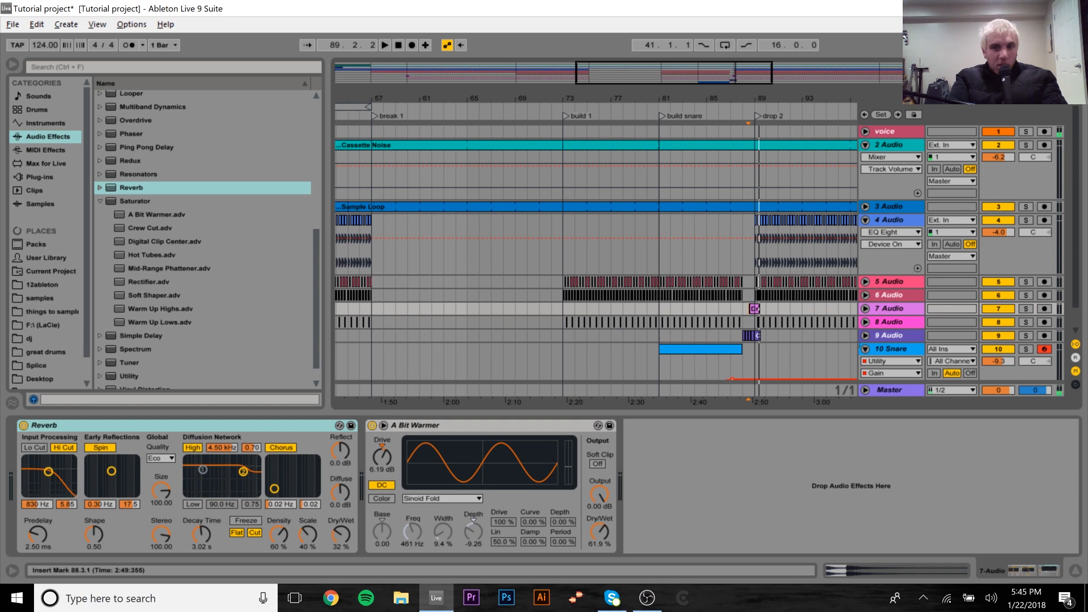
pyautogui.click(865, 350)
pyautogui.click(865, 220)
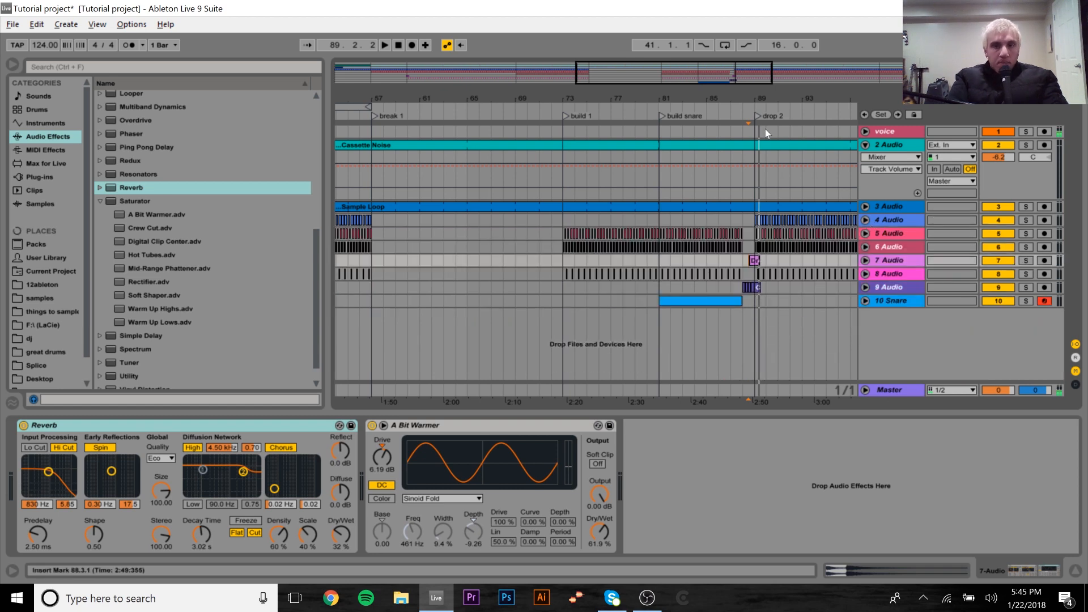
pyautogui.press('-')
pyautogui.press('-')
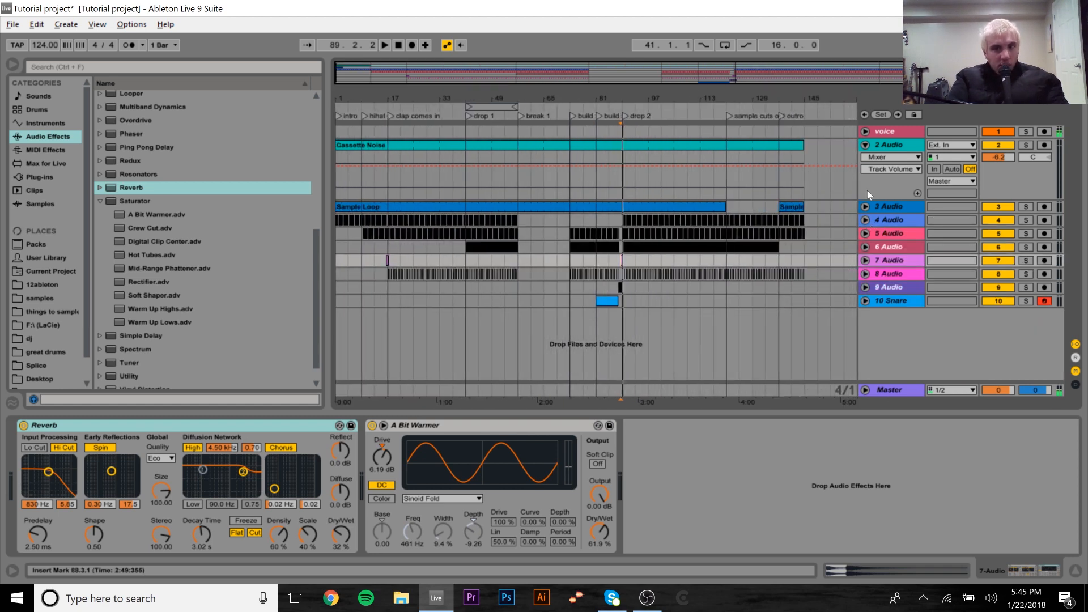
# Insert a MIDI track below track 3 and select bass midi.mid in the Lo fi house tutorial 2 folder.
pyautogui.click(888, 205)
pyautogui.hotkey('ctrl', 'shift', 't')
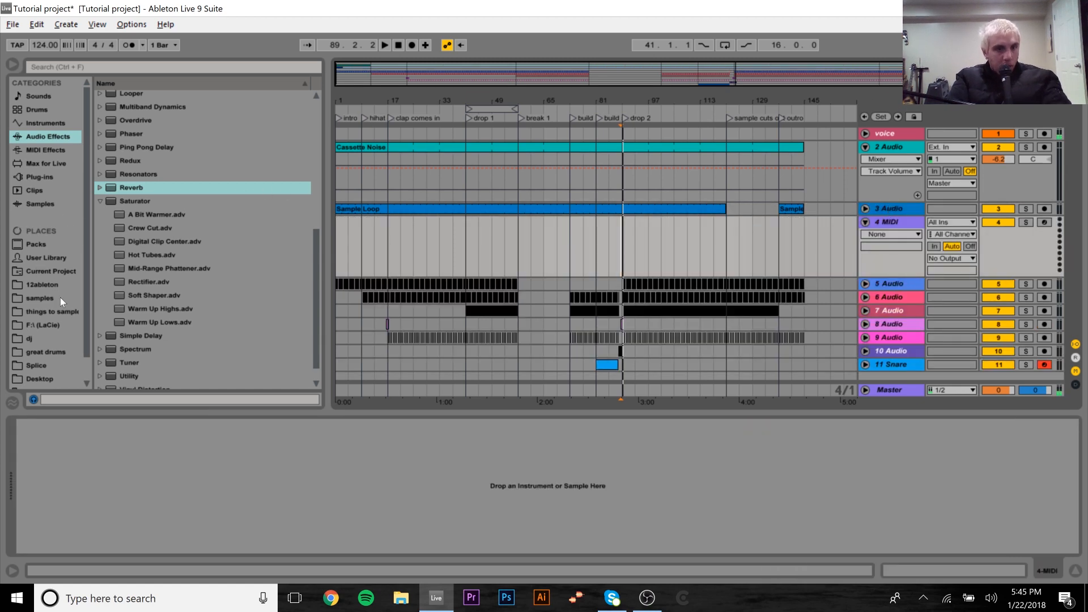
pyautogui.click(46, 324)
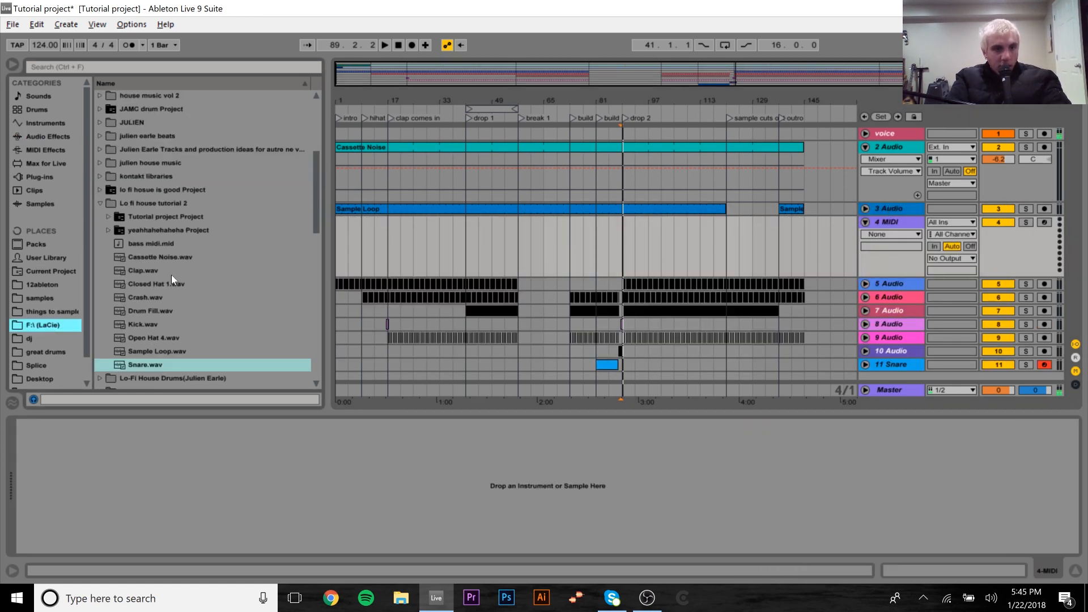
pyautogui.click(141, 244)
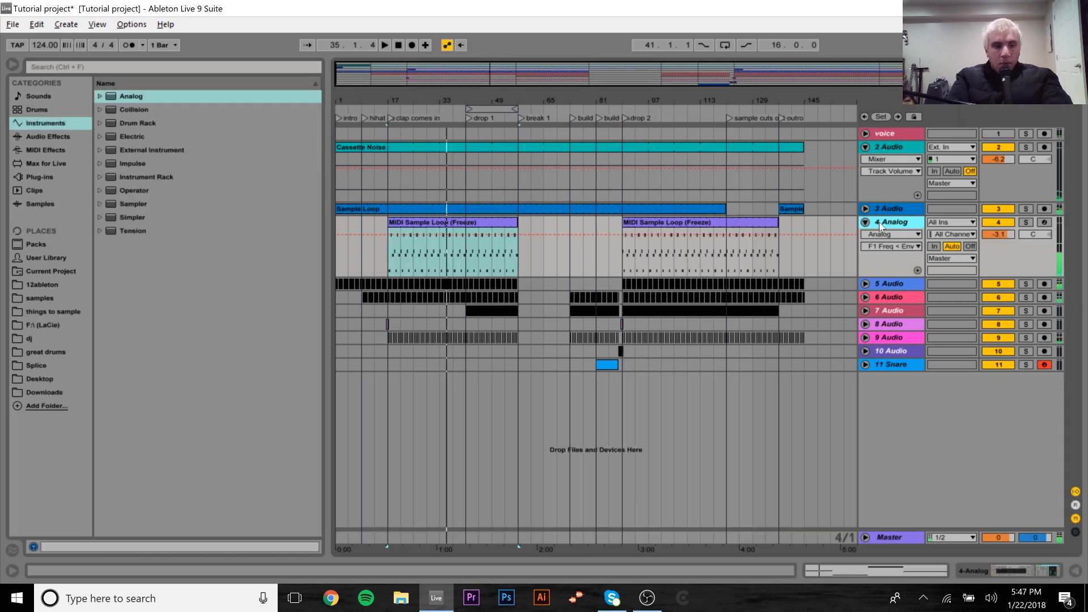
pyautogui.click(866, 222)
pyautogui.click(1076, 570)
pyautogui.click(865, 222)
pyautogui.click(998, 283)
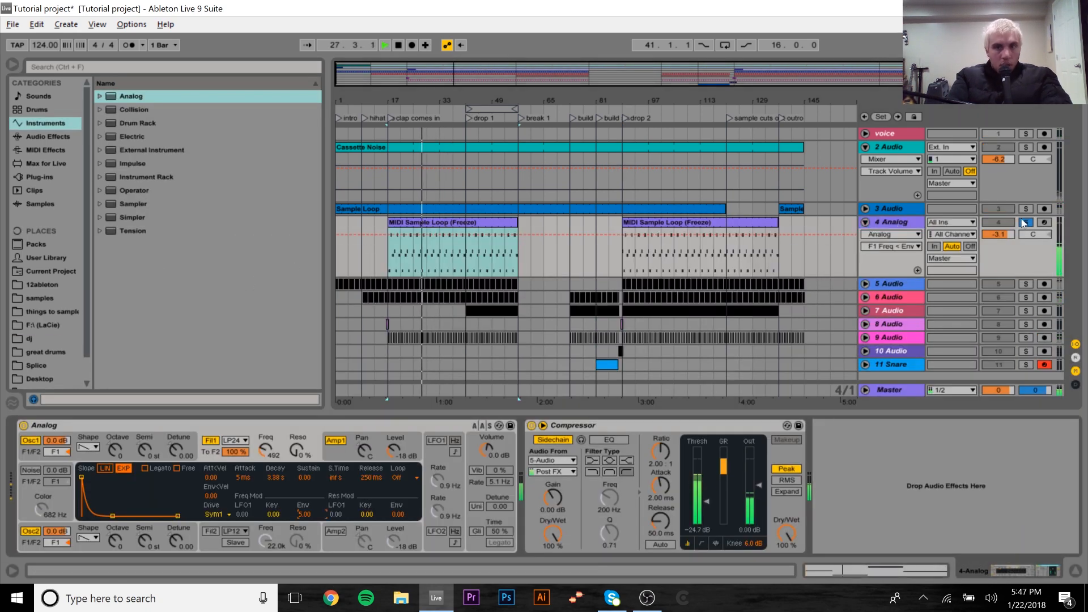
pyautogui.click(280, 478)
pyautogui.click(998, 284)
pyautogui.click(307, 514)
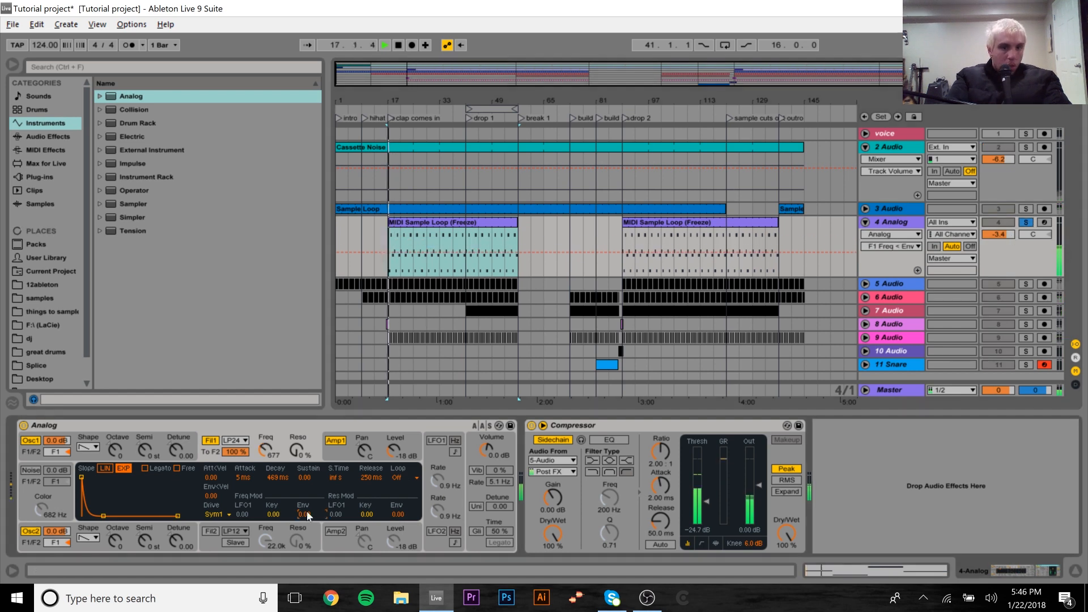
pyautogui.moveTo(306, 513); pyautogui.dragTo(306, 518)
pyautogui.moveTo(265, 451); pyautogui.dragTo(265, 447)
pyautogui.click(572, 425)
pyautogui.press('Delete')
pyautogui.click(1026, 222)
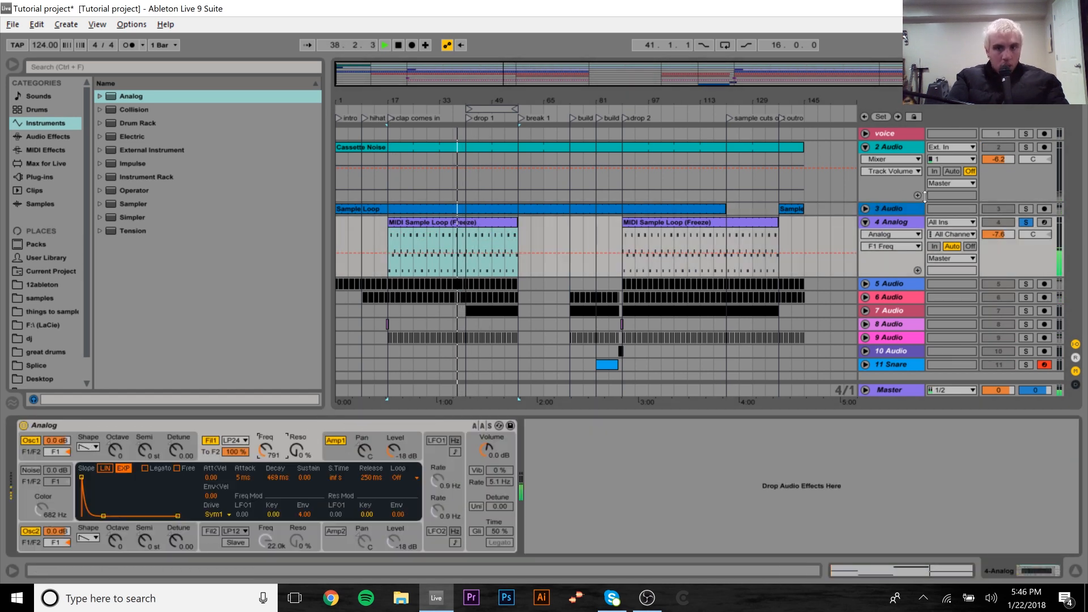
pyautogui.moveTo(103, 516); pyautogui.dragTo(105, 498)
pyautogui.click(335, 440)
pyautogui.click(491, 437)
pyautogui.click(1027, 222)
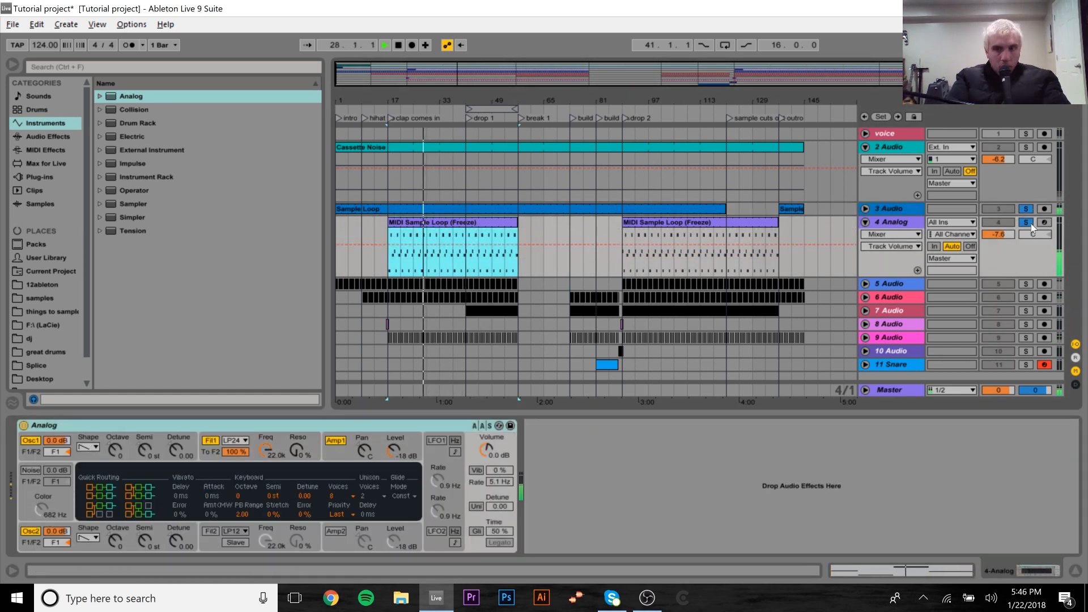
pyautogui.click(669, 222)
pyautogui.moveTo(778, 222); pyautogui.dragTo(753, 222)
pyautogui.press('Delete')
pyautogui.moveTo(517, 222); pyautogui.dragTo(466, 222)
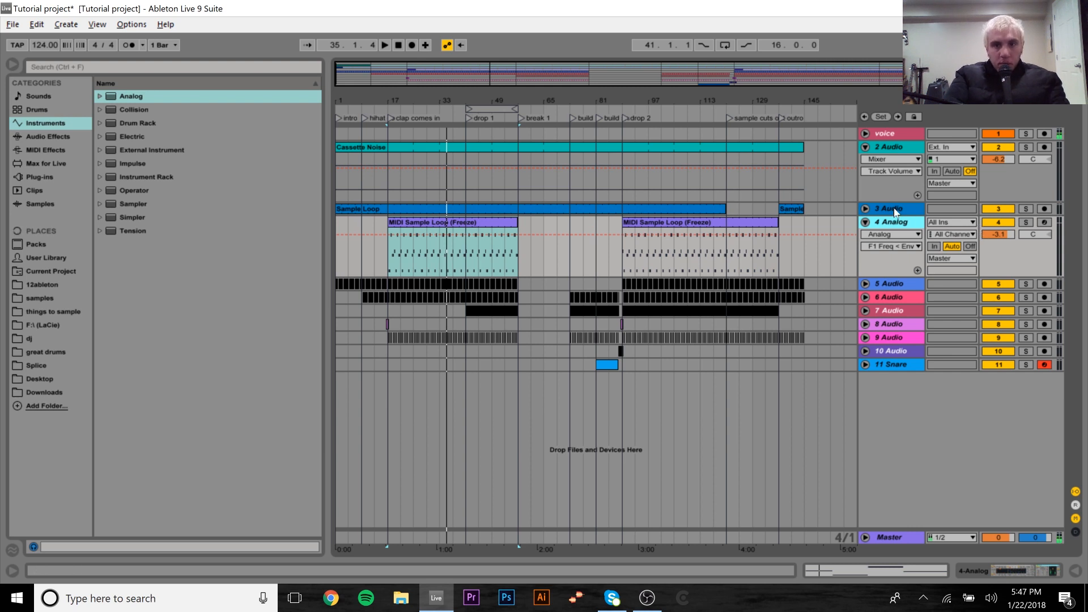
# Browse the F:\ (LaCie) drive to locate bass midi.mid in the Lo fi house tutorial 2 folder.
pyautogui.click(46, 324)
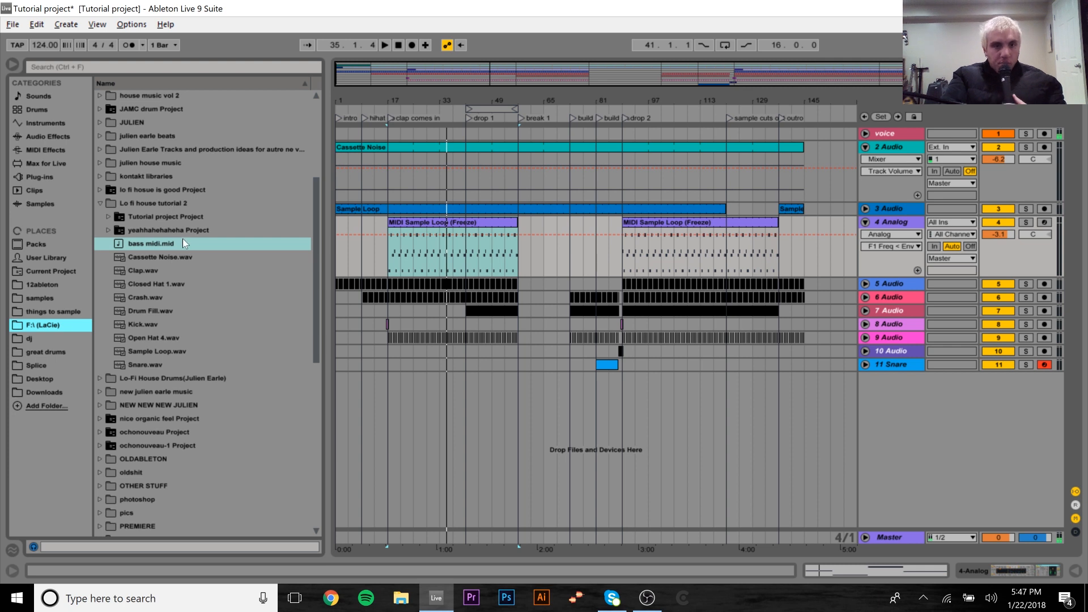
# Solo the voice and 4 Analog tracks and audition the bass from bar 17.
pyautogui.click(475, 222)
pyautogui.click(1026, 135)
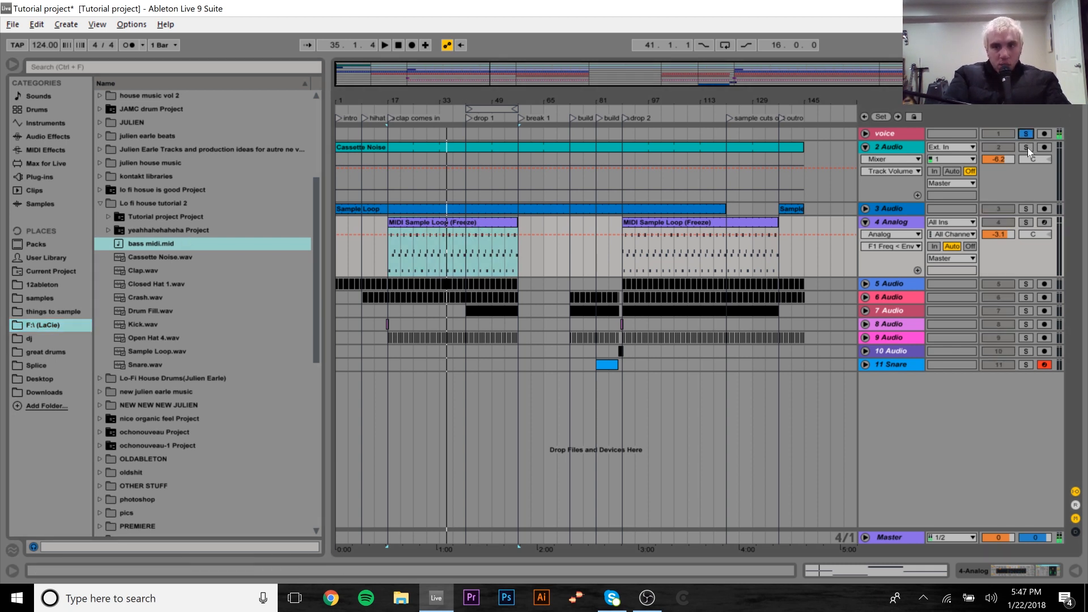
pyautogui.press('space')
pyautogui.keyDown('ctrl'); pyautogui.click(1026, 223); pyautogui.keyUp('ctrl')
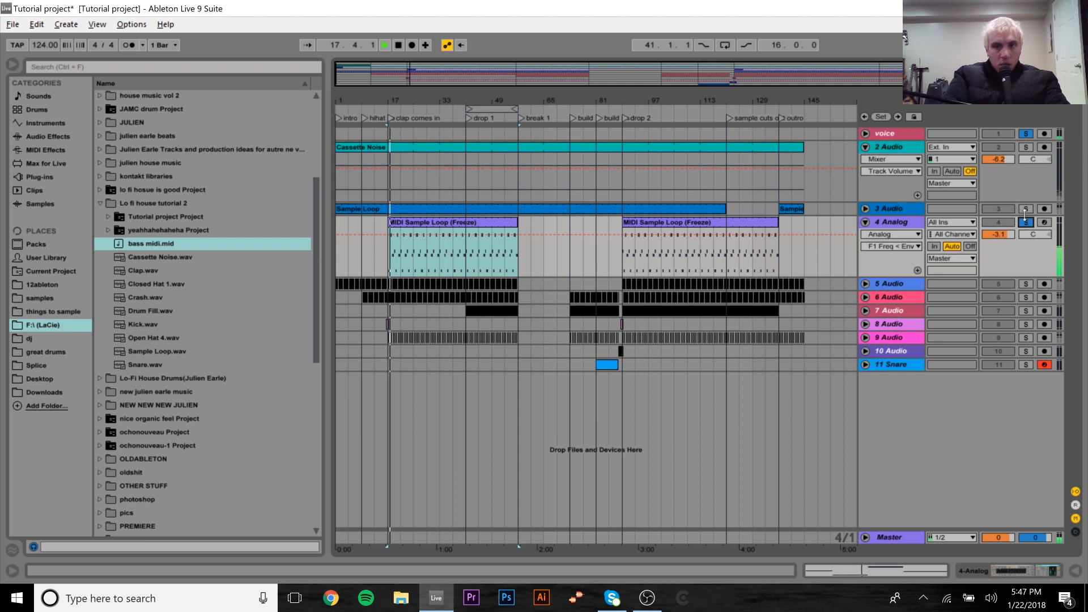
pyautogui.press('space')
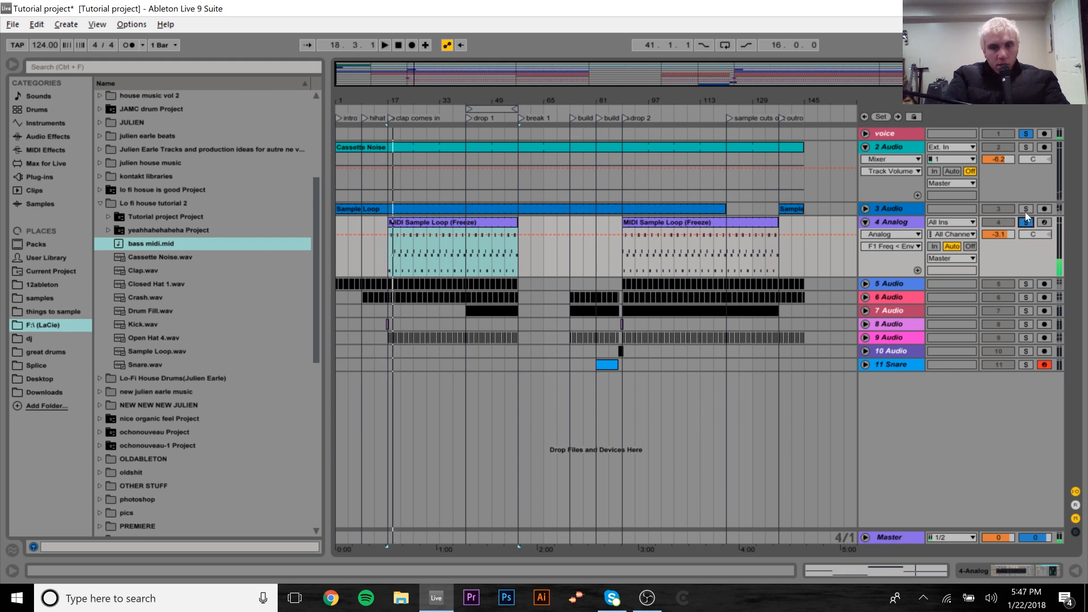
# Add the 3 Audio sample loop track to the solo and audition it from the intro, followed by the first bass clip.
pyautogui.keyDown('ctrl'); pyautogui.click(1026, 208); pyautogui.keyUp('ctrl')
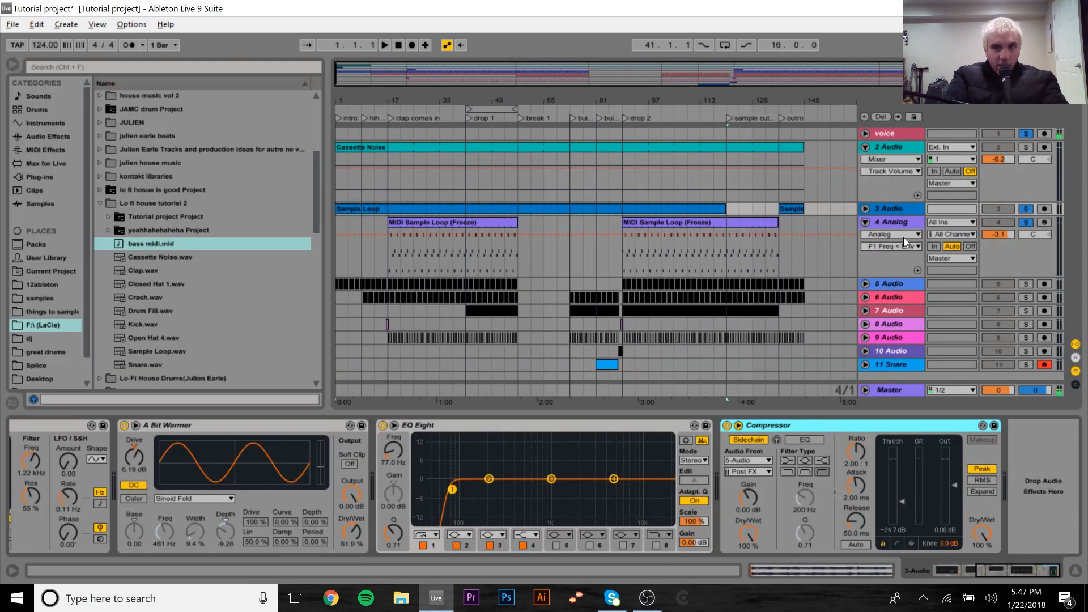
pyautogui.press('space')
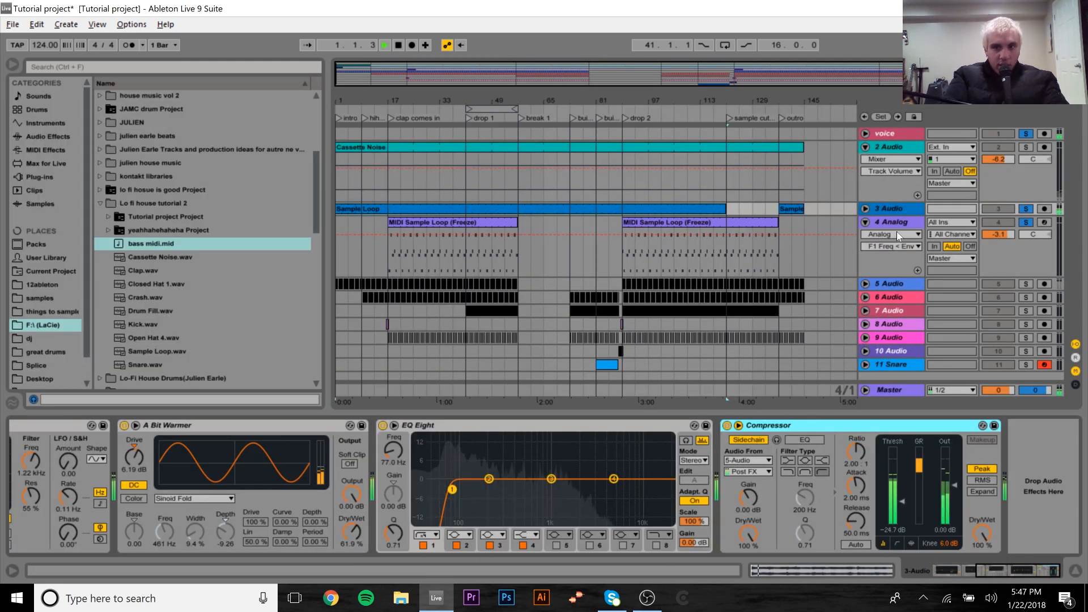
pyautogui.click(482, 226)
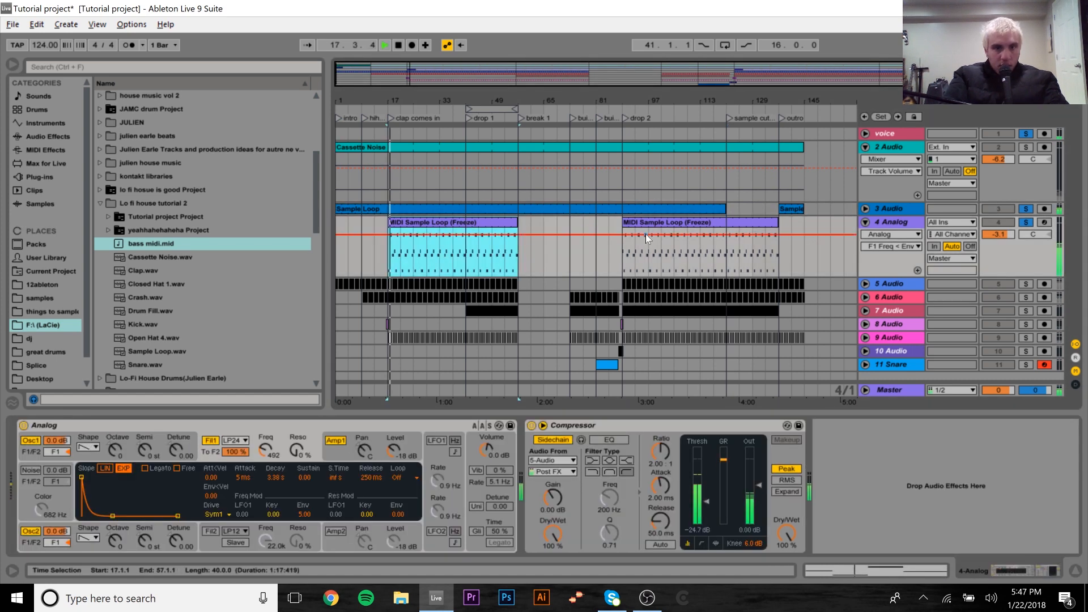
pyautogui.press('space')
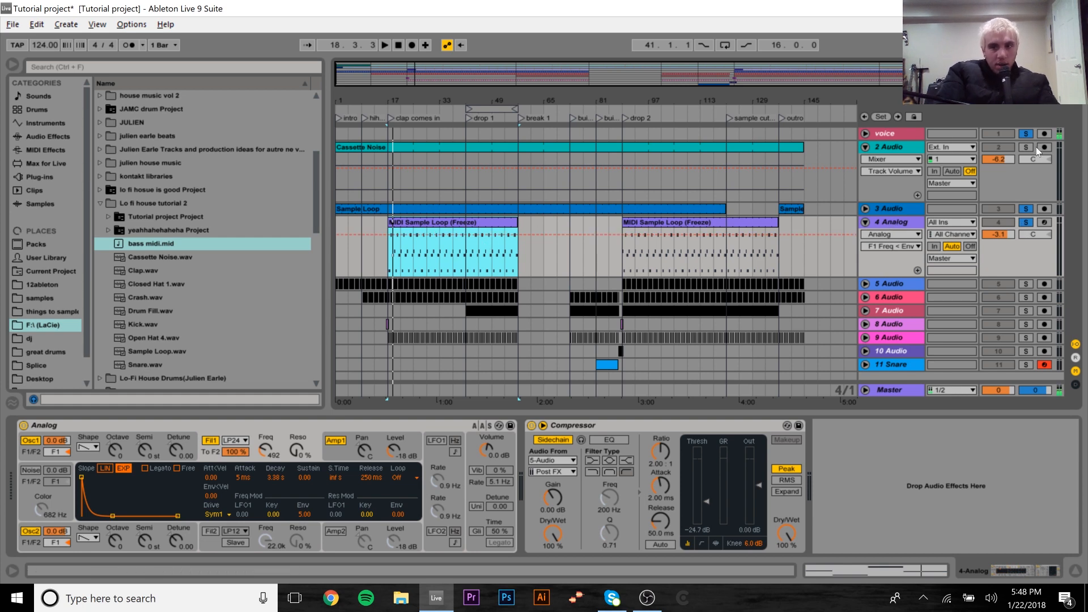
# Clear the solos and inspect the notes of the first bass clip on 4 Analog, returning to its devices when done.
pyautogui.click(1026, 222)
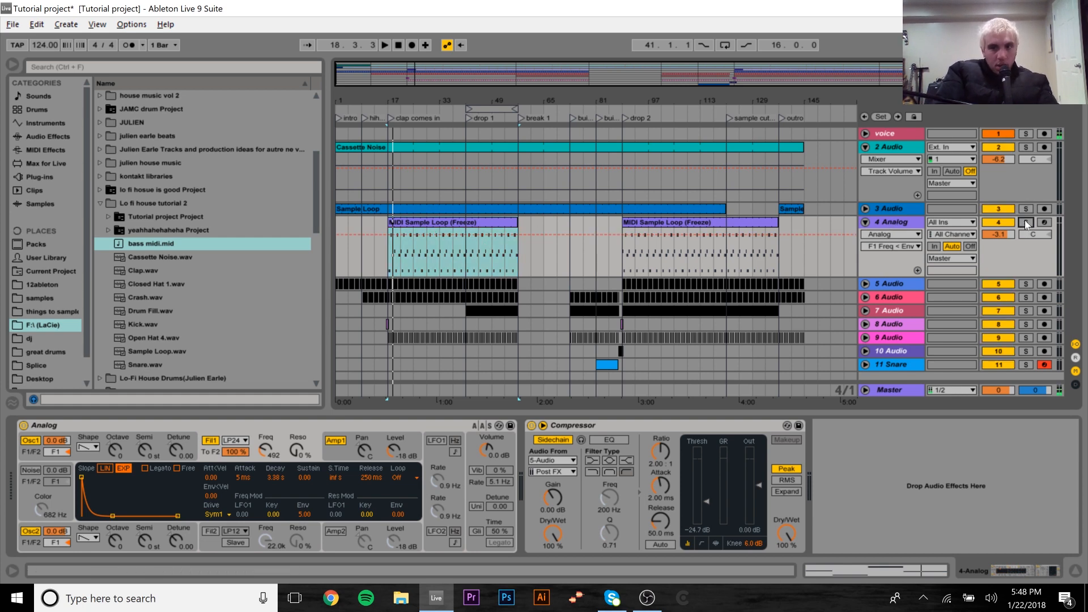
pyautogui.doubleClick(479, 222)
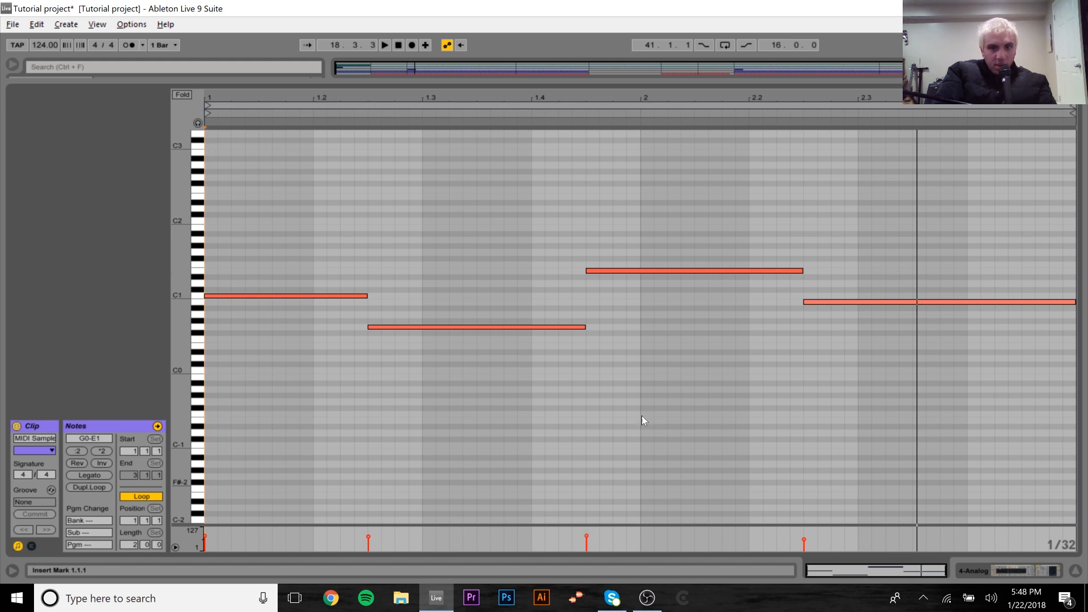
pyautogui.click(996, 570)
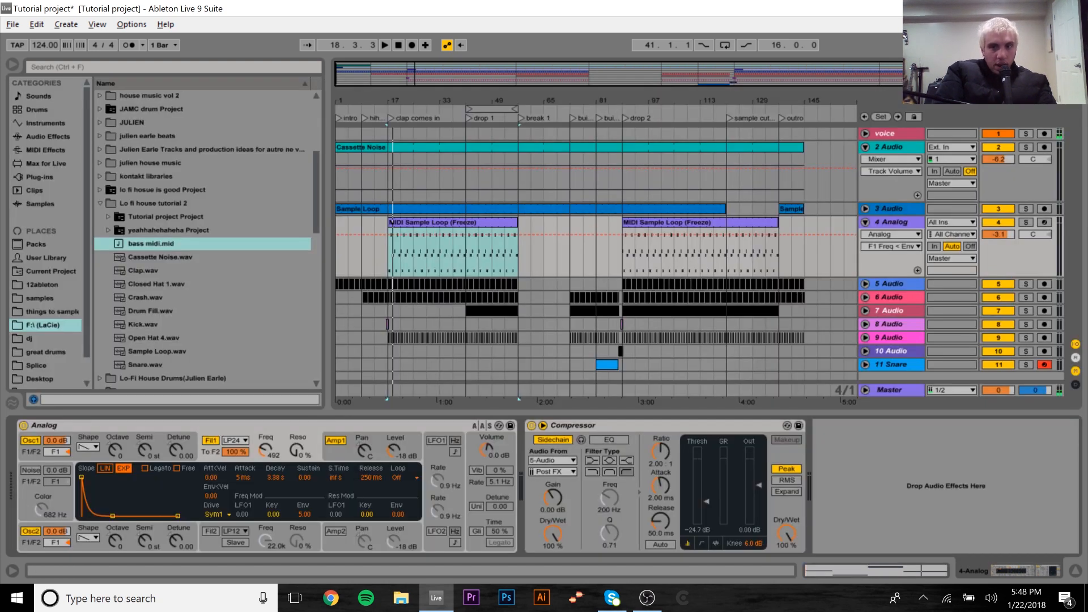
# Solo the voice and 4 Analog tracks and examine the Amp1 and Fil1 envelope settings of the Analog synth.
pyautogui.click(1027, 133)
pyautogui.click(1026, 222)
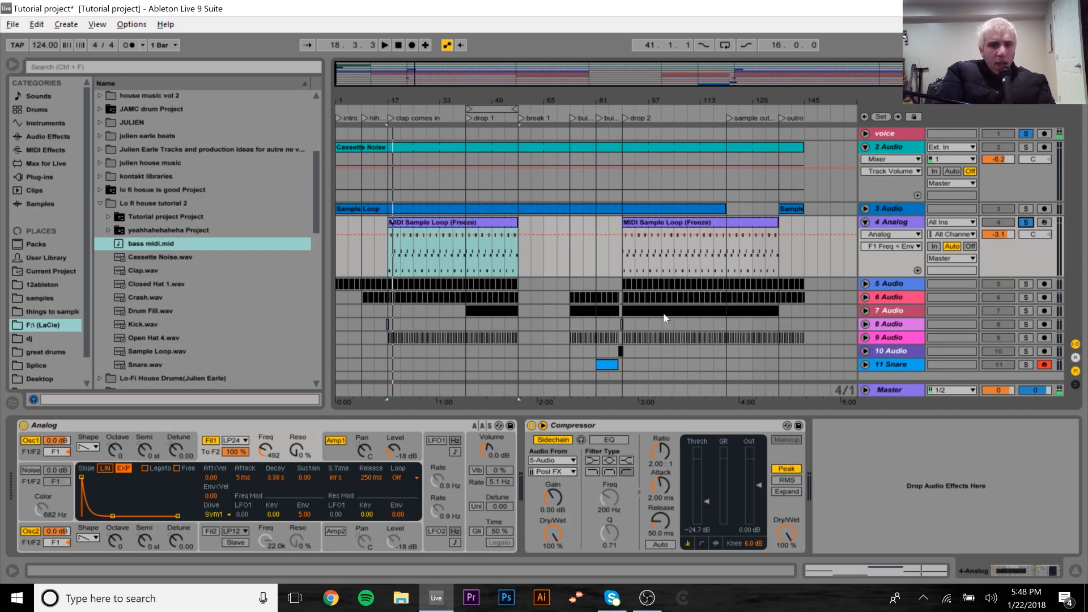
pyautogui.click(334, 450)
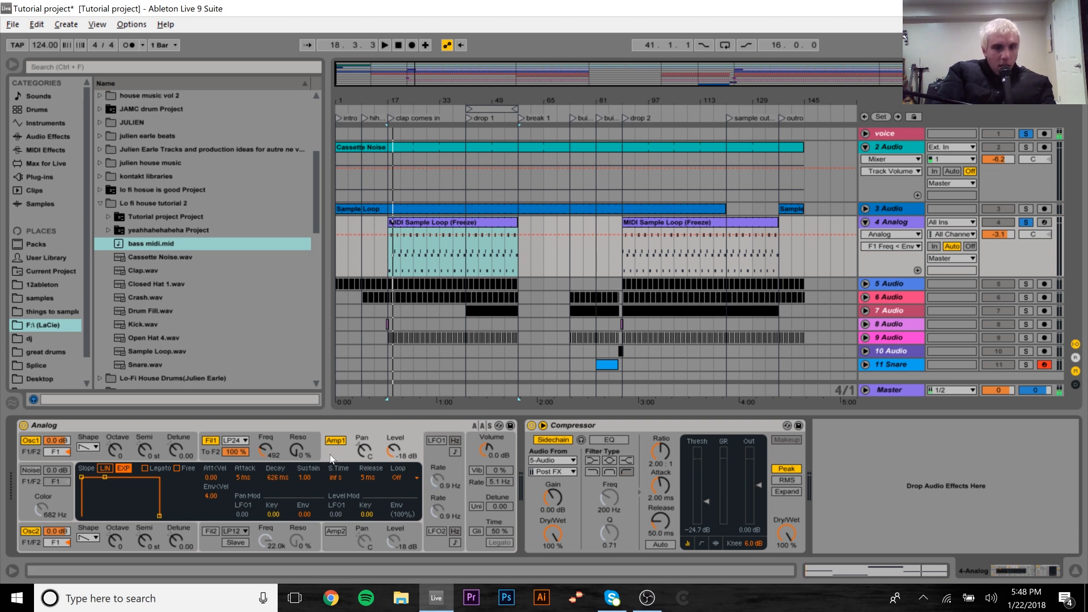
pyautogui.moveTo(160, 516); pyautogui.dragTo(159, 515)
pyautogui.moveTo(106, 483); pyautogui.dragTo(98, 509)
pyautogui.click(260, 448)
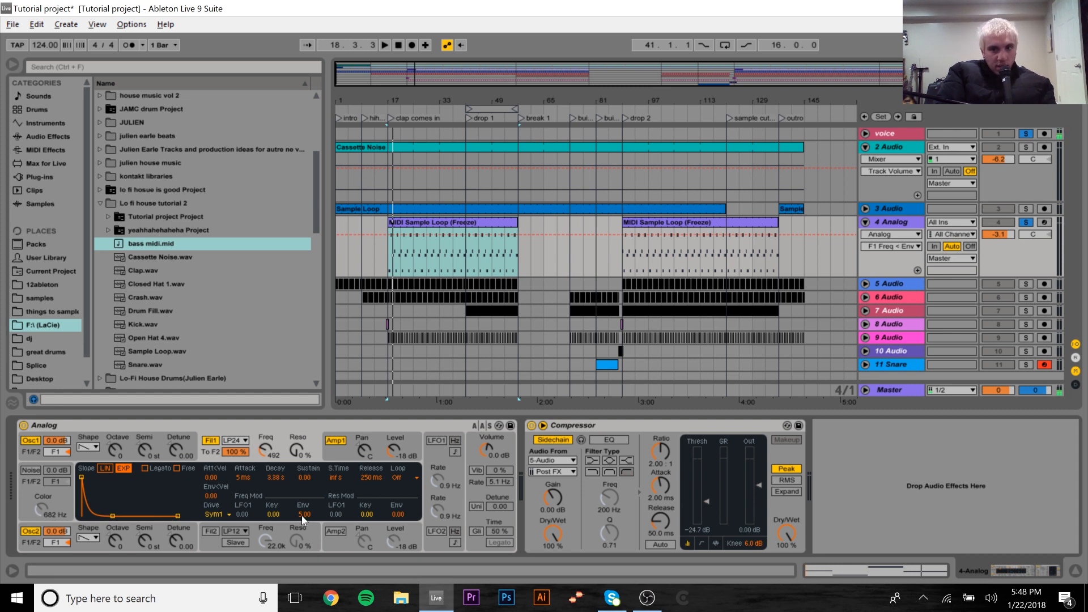
# Audition the bass with the sidechain Compressor on and bypassed, re-enabling it and restoring the full mix when done.
pyautogui.press('space')
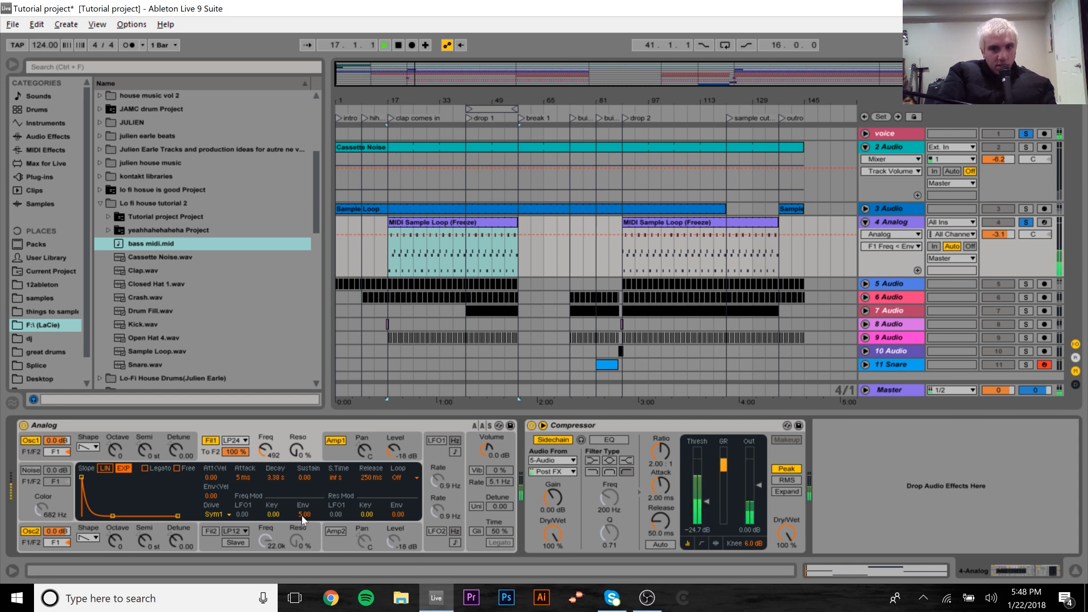
pyautogui.click(532, 426)
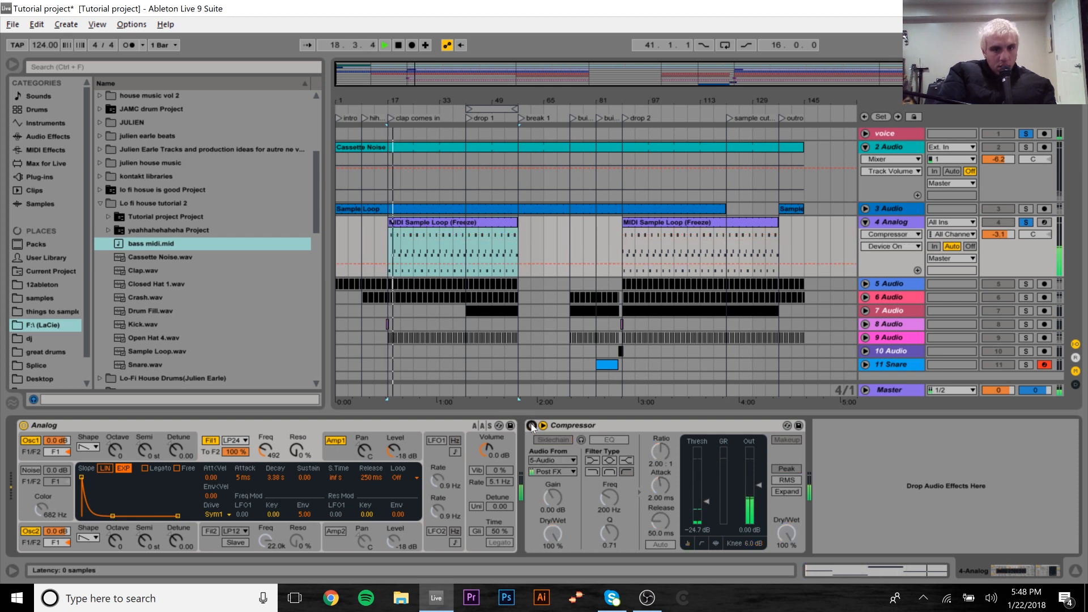
pyautogui.press('space')
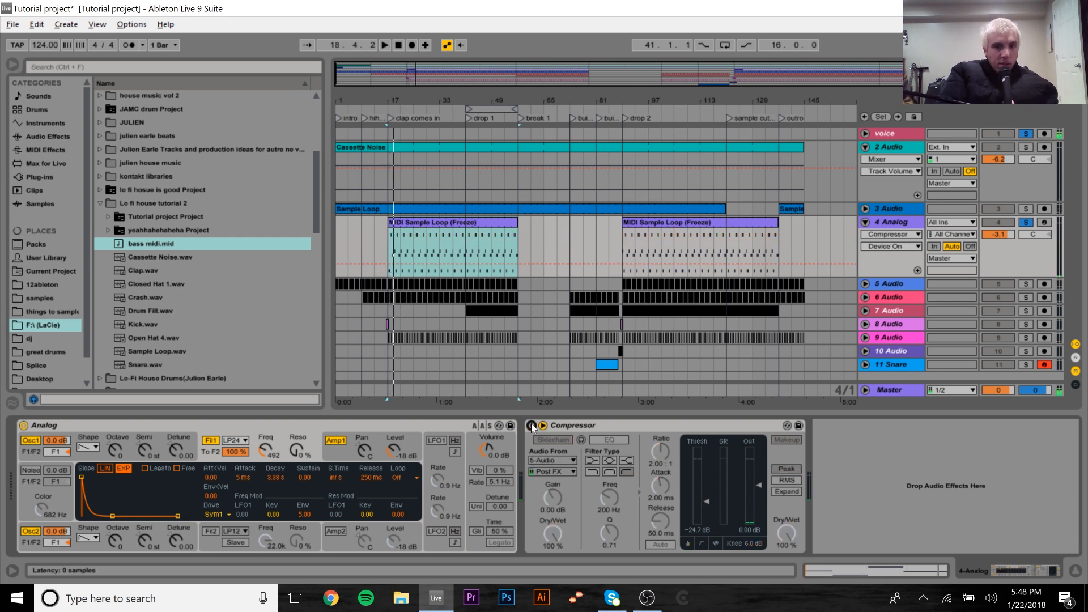
pyautogui.click(532, 426)
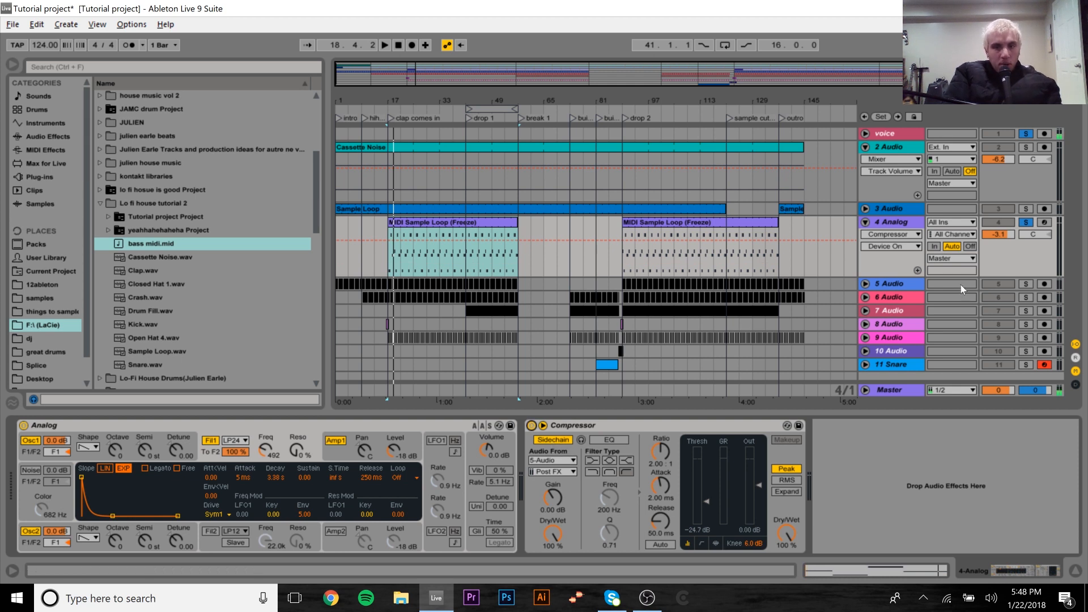
pyautogui.click(1026, 223)
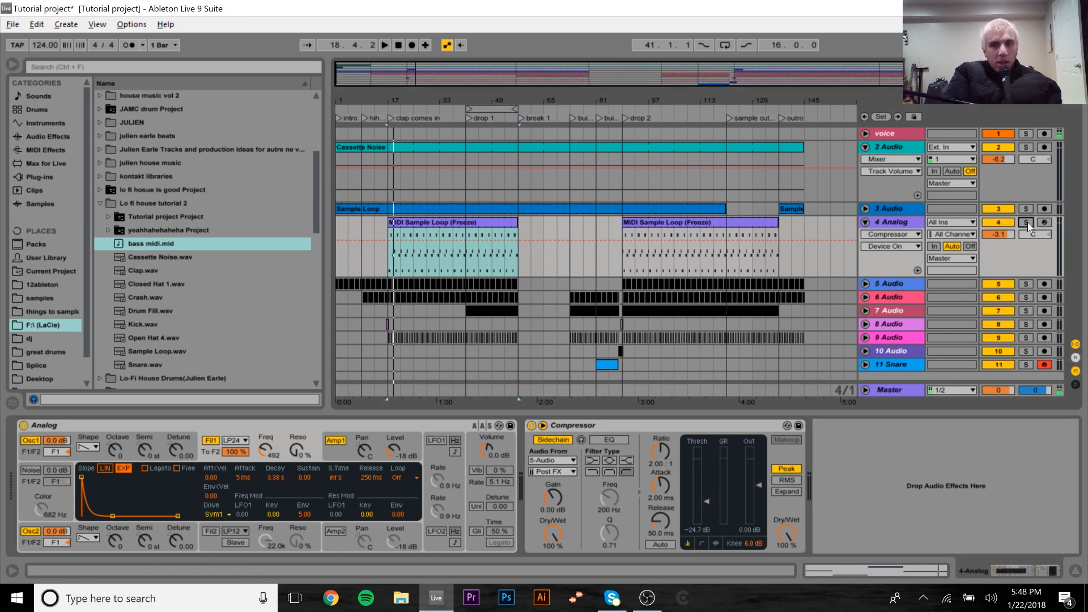
# Play drop 1 with the voice muted and set the track volumes to -16.2 dB for 3 Audio and -3.7 dB for 4 Analog, collapsing both tracks.
pyautogui.click(996, 136)
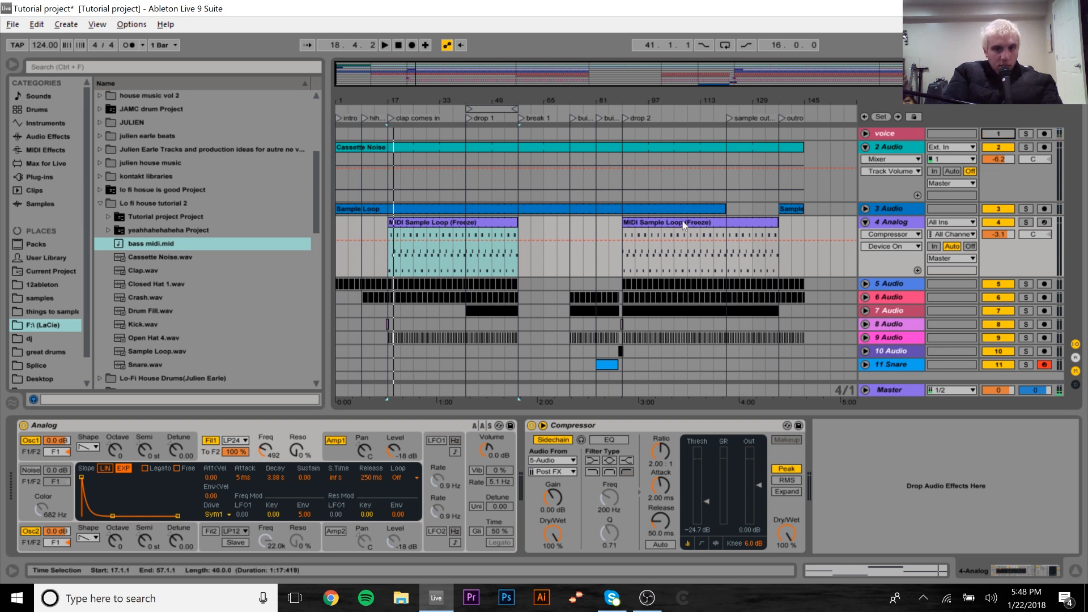
pyautogui.click(463, 263)
pyautogui.press('space')
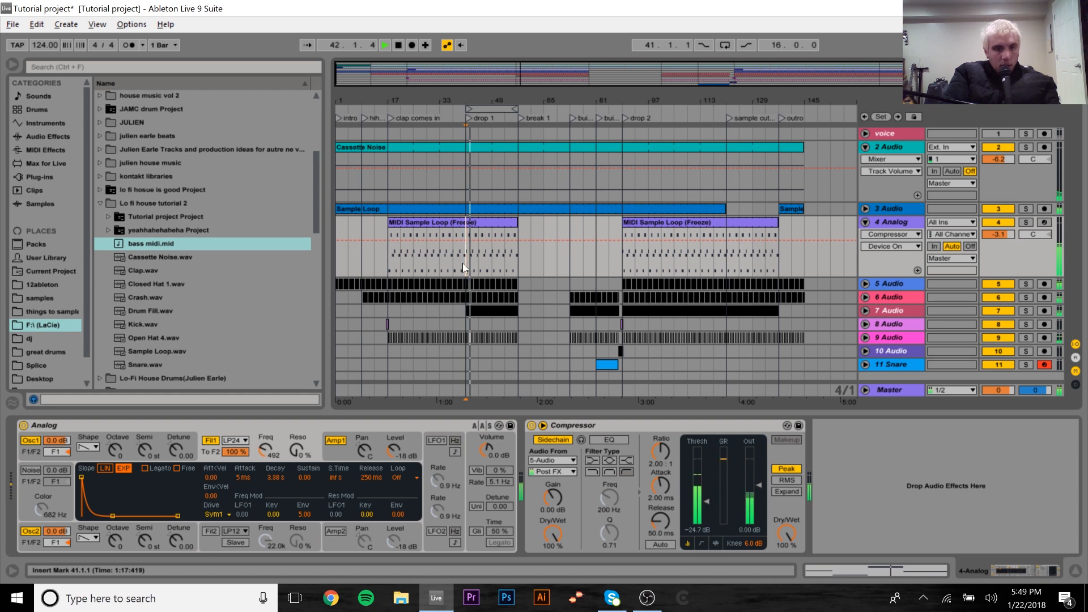
pyautogui.click(867, 208)
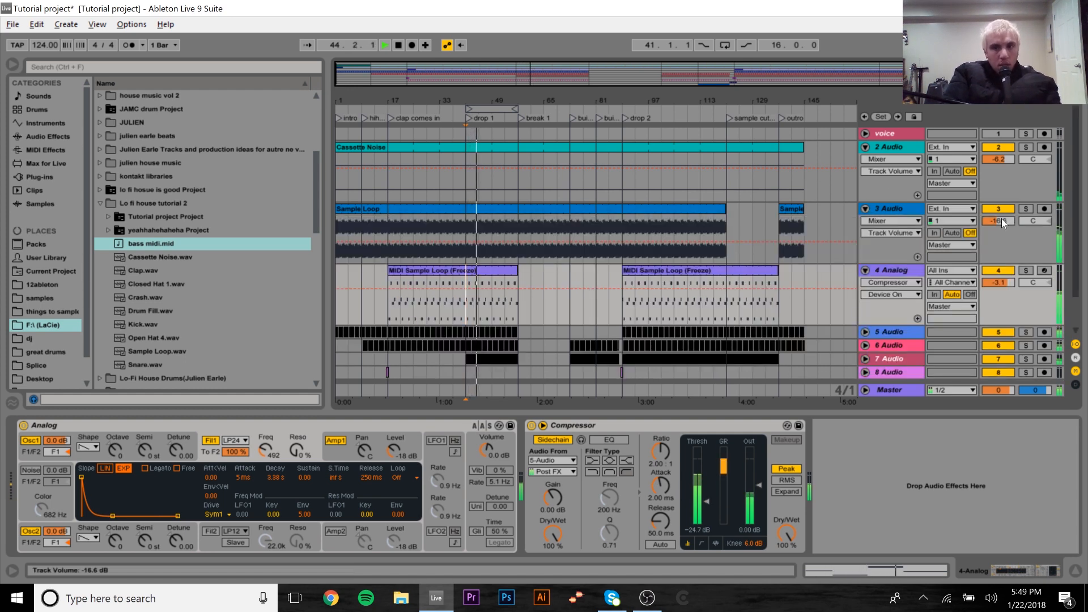
pyautogui.moveTo(1000, 220); pyautogui.dragTo(1001, 217)
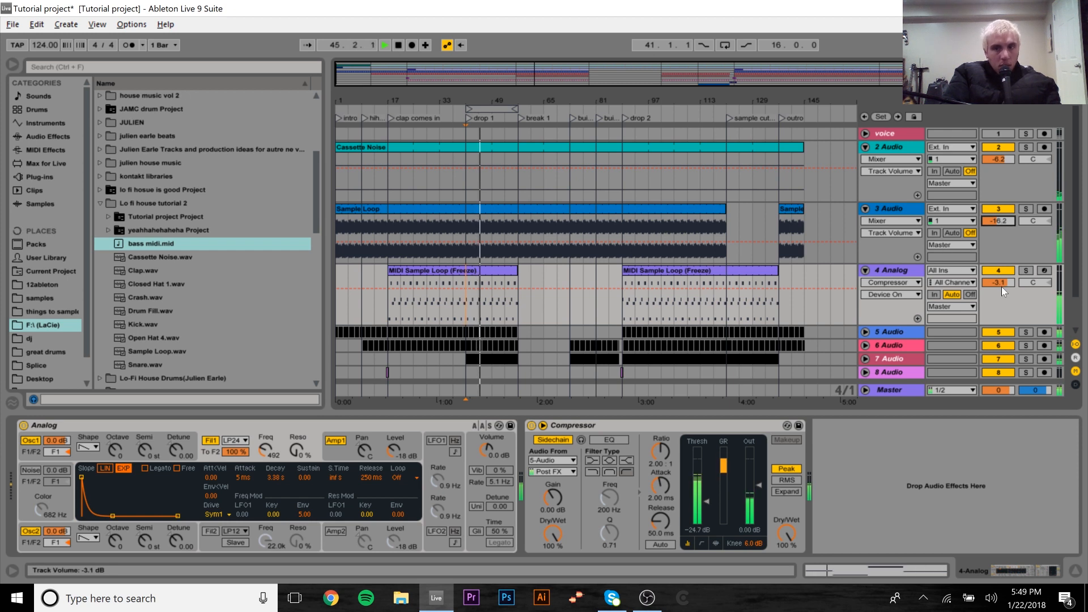
pyautogui.moveTo(1001, 286); pyautogui.dragTo(1002, 286)
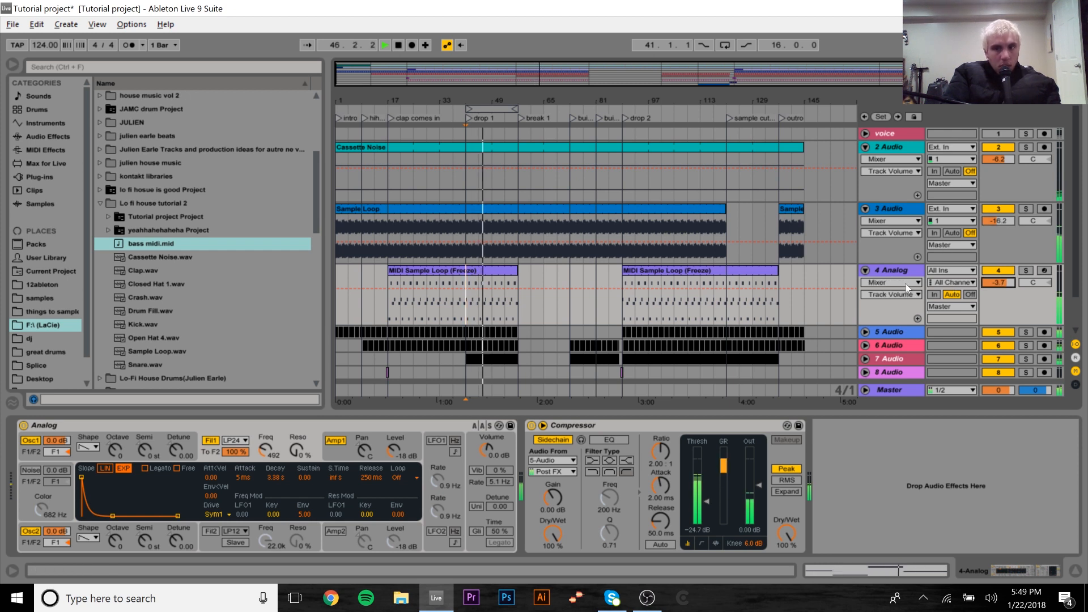
pyautogui.click(866, 271)
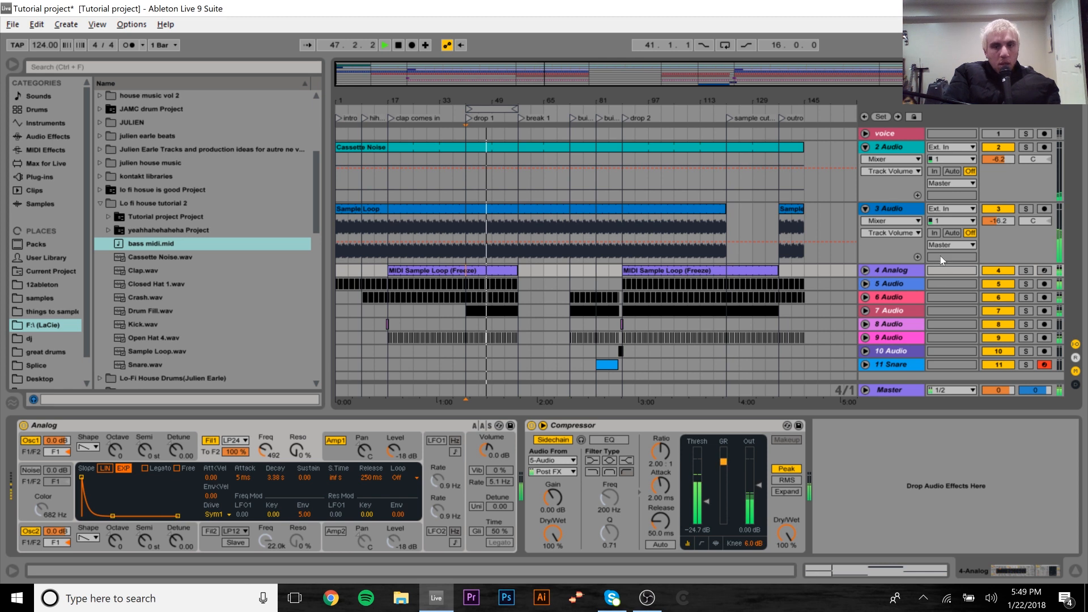
pyautogui.press('space')
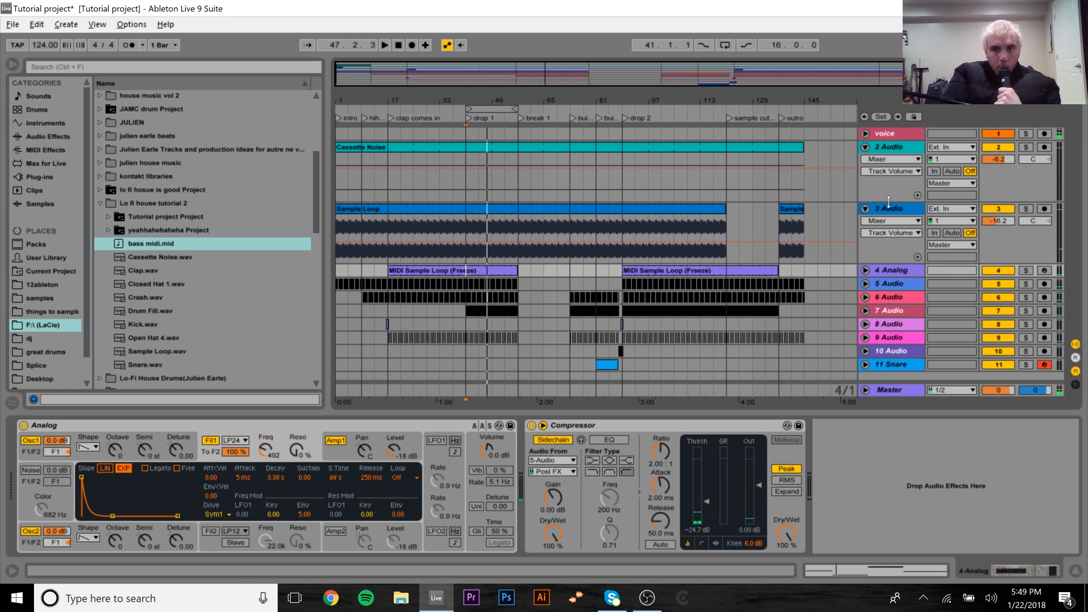
pyautogui.click(866, 210)
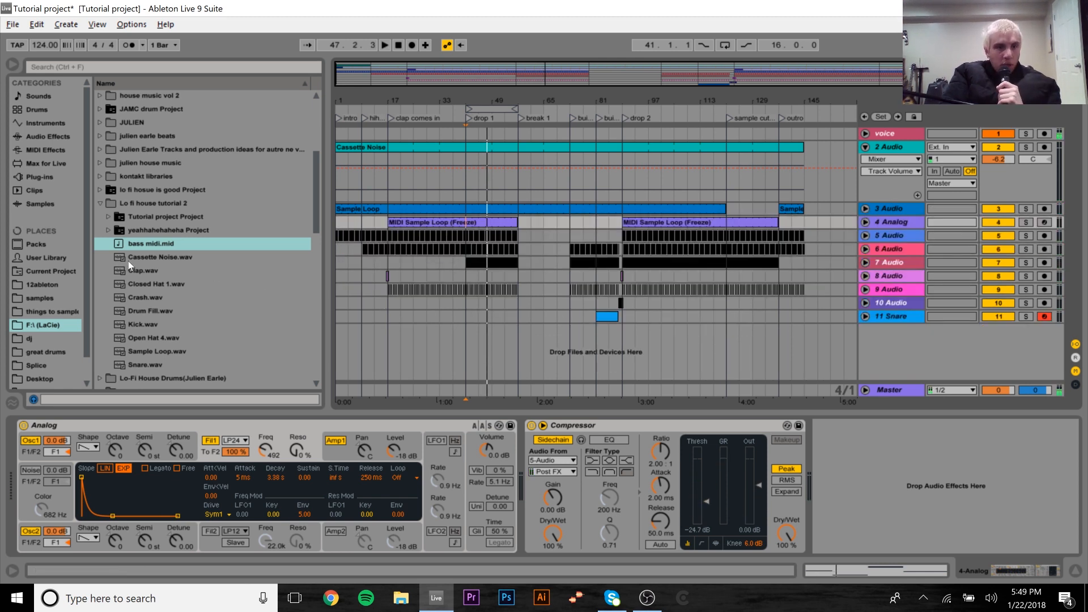
# Load yeahhahehaheha A#2.adv from the yeahhahehaheha Project folder onto a new track and insert a MIDI clip across drop 1, bars 41 to 57.
pyautogui.click(108, 230)
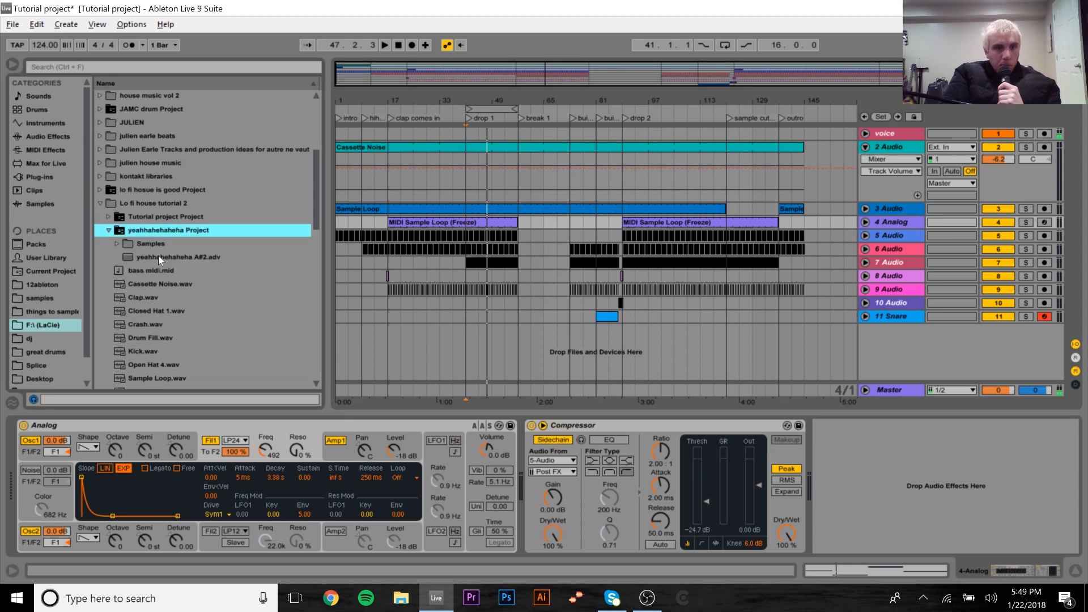
pyautogui.moveTo(158, 255); pyautogui.dragTo(506, 359)
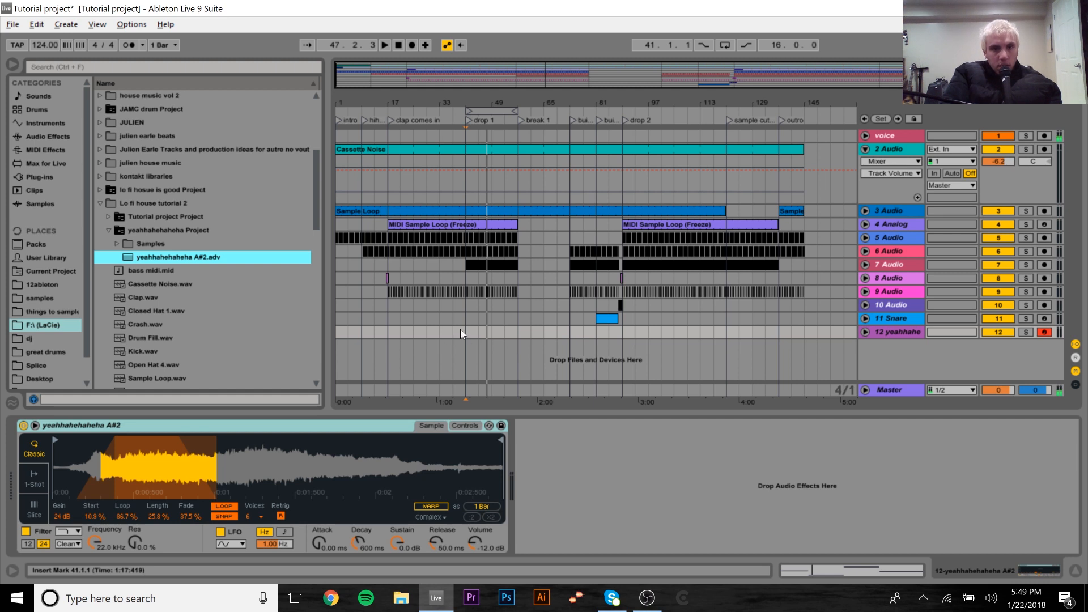
pyautogui.moveTo(465, 331); pyautogui.dragTo(514, 329)
pyautogui.hotkey('ctrl', 'shift', 'm')
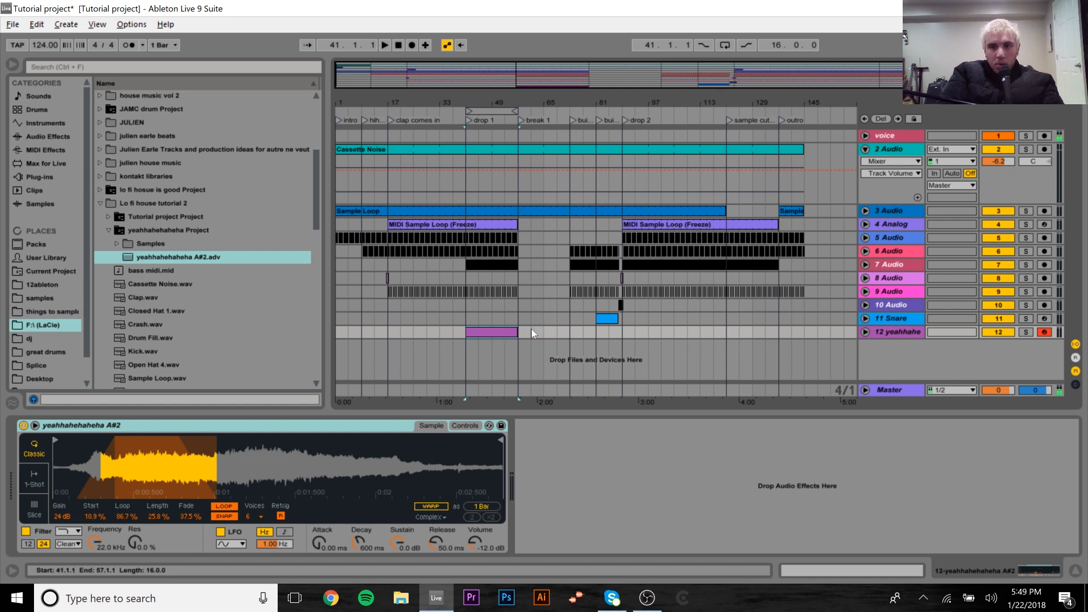
pyautogui.click(864, 335)
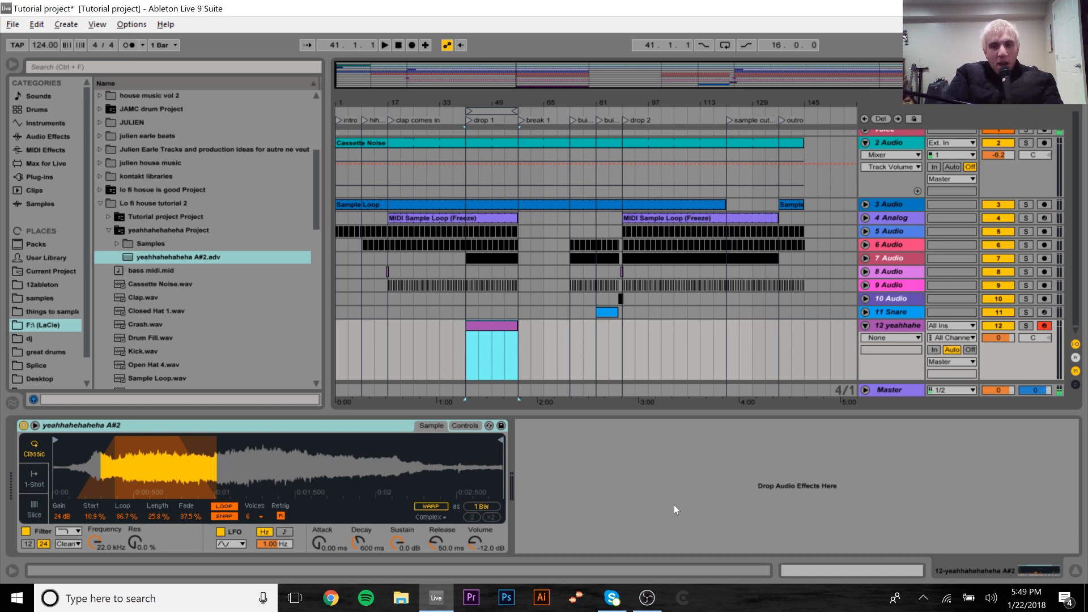
# Locate yeahhahehaheha.wav in the samples folder.
pyautogui.click(46, 298)
pyautogui.moveTo(319, 191); pyautogui.dragTo(315, 377)
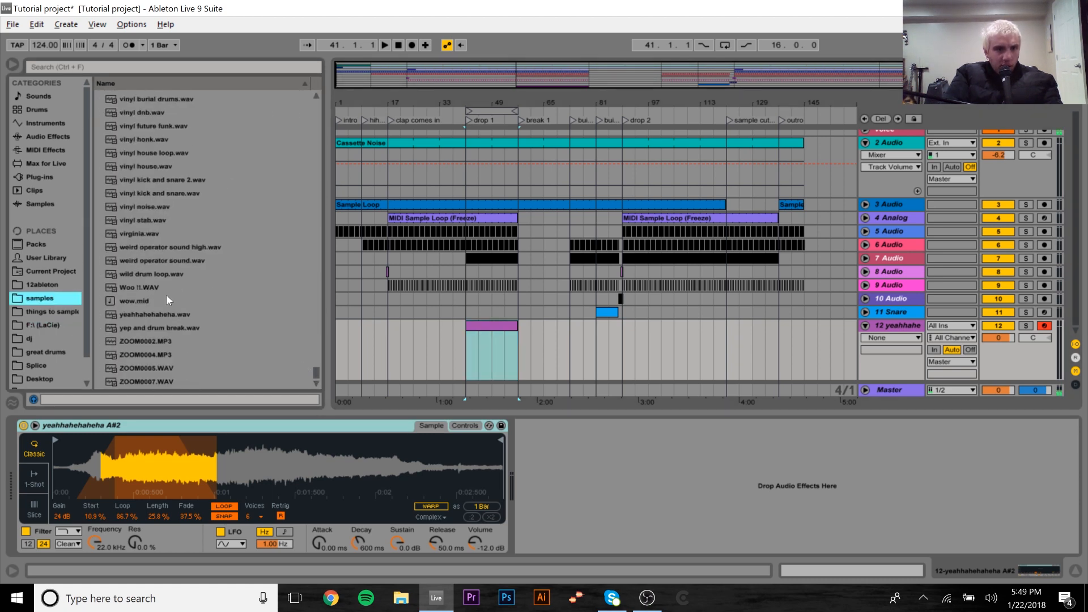
pyautogui.click(166, 312)
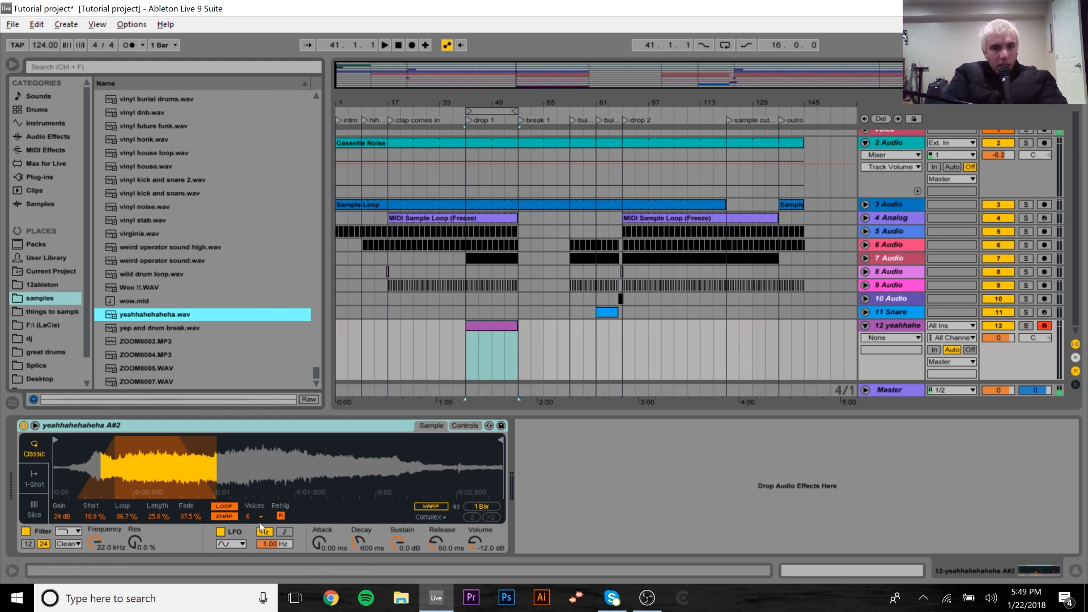
# Set the sampler's loop Fade to 43.8 % and lower the volume of track 12 to about -10.6 dB.
pyautogui.click(162, 425)
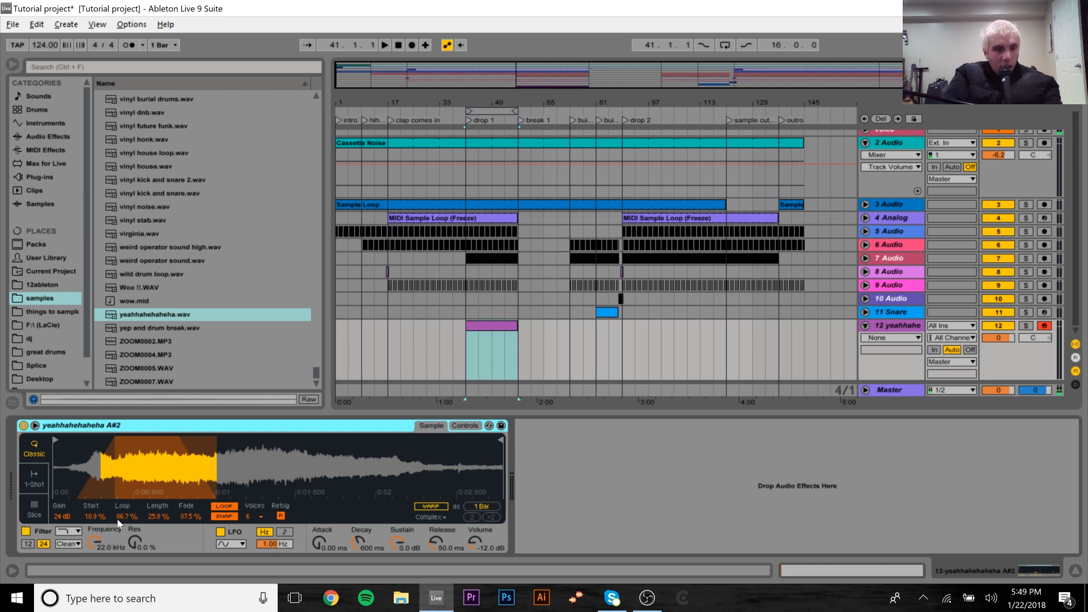
pyautogui.moveTo(189, 515); pyautogui.dragTo(188, 511)
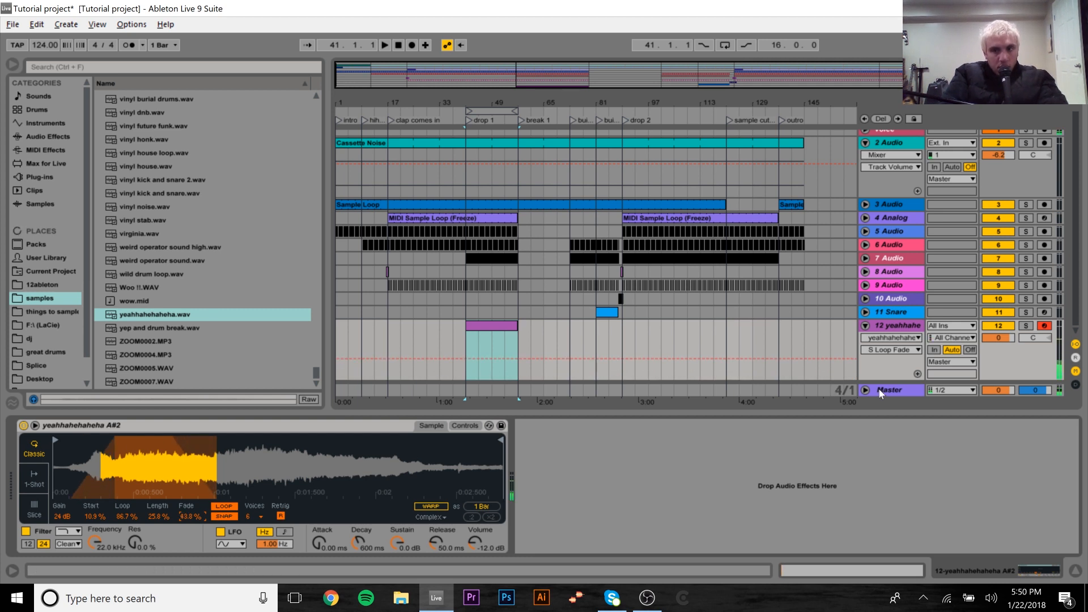
pyautogui.moveTo(998, 336); pyautogui.dragTo(1001, 341)
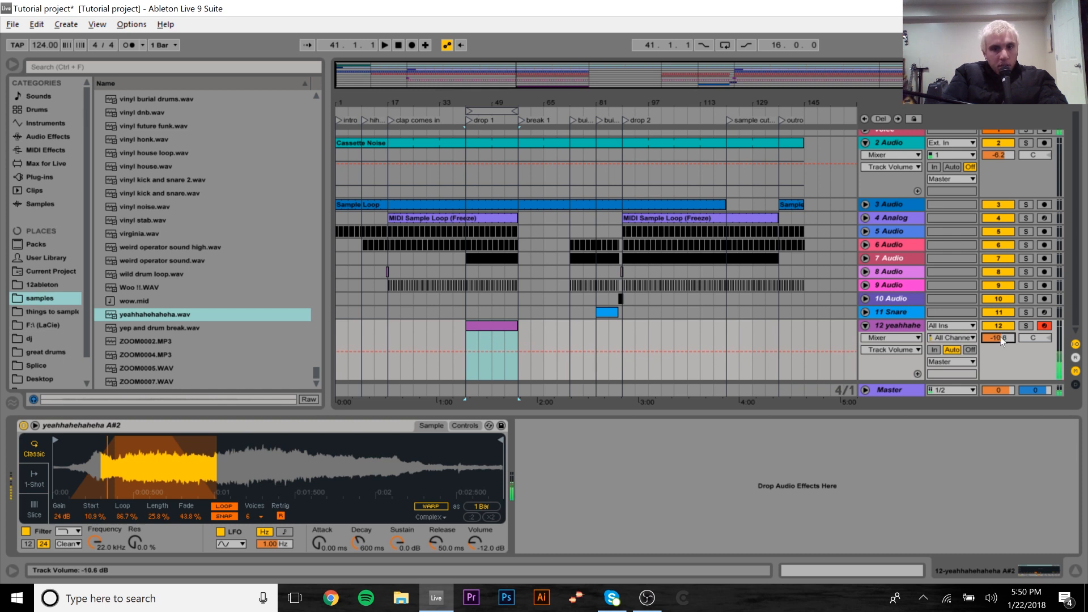
# Draw an A#2 note at the start of the drop 1 MIDI clip and extend it with Legato to fill the clip.
pyautogui.press('z')
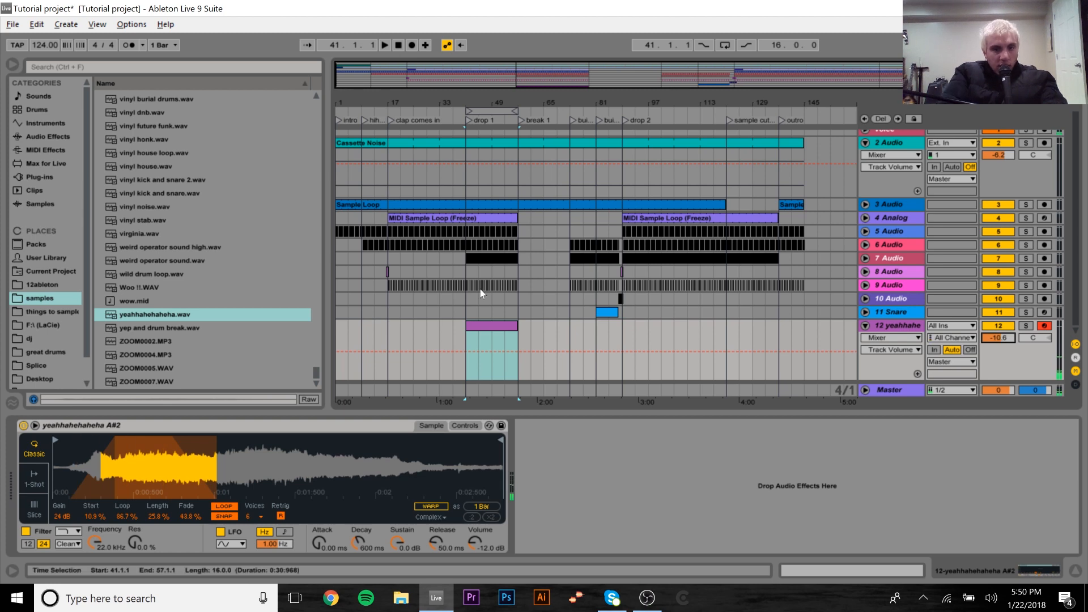
pyautogui.doubleClick(503, 325)
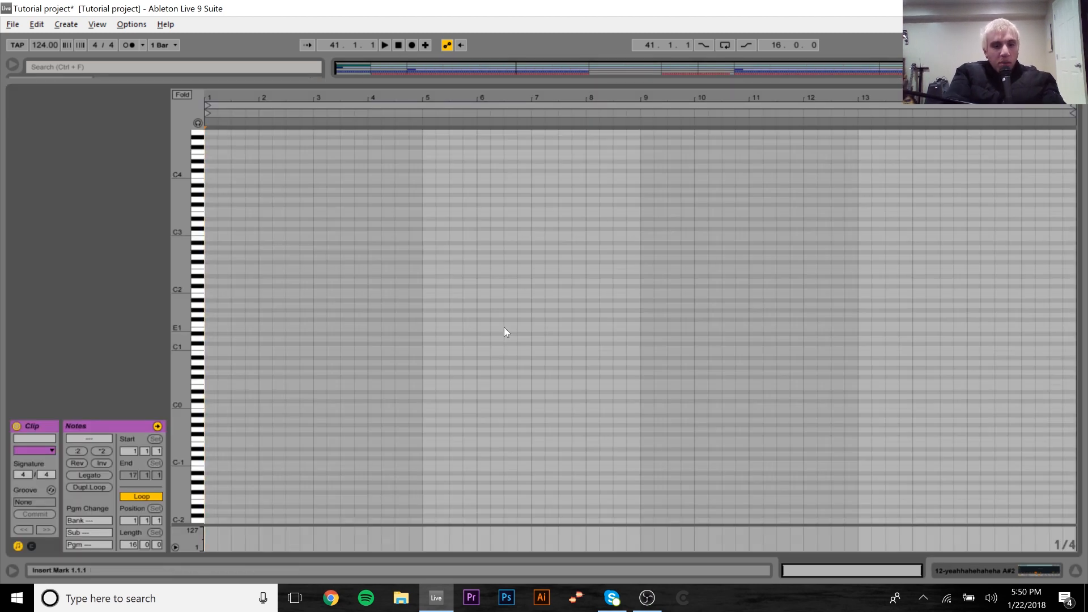
pyautogui.doubleClick(215, 244)
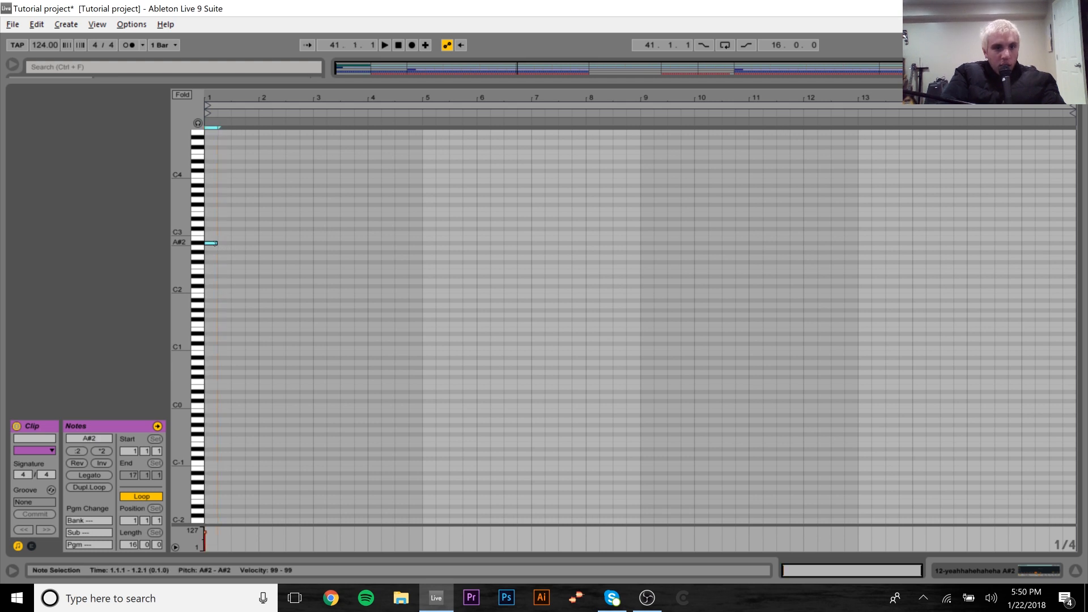
pyautogui.click(84, 475)
pyautogui.click(1014, 572)
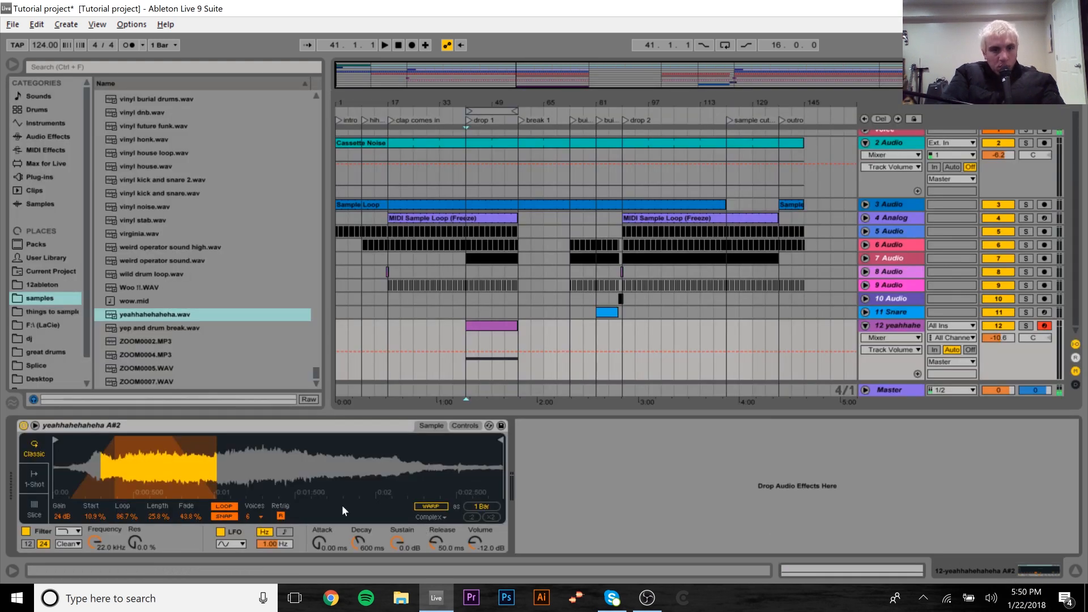
# Copy the drop 1 MIDI clip to the start of drop 2 at bar 89 and duplicate it twice, up to the outro at bar 137.
pyautogui.click(516, 333)
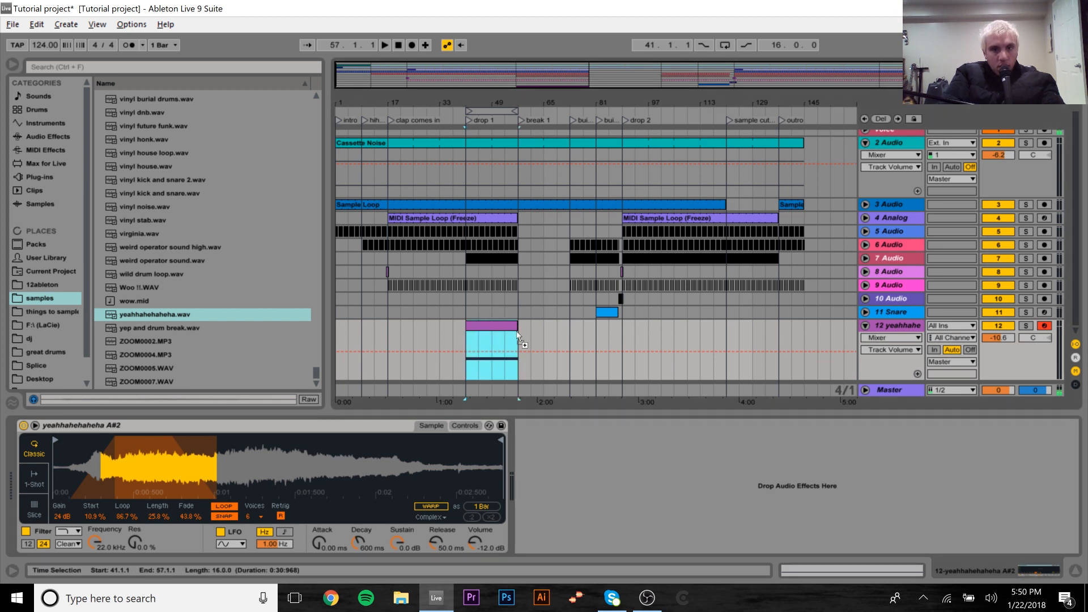
pyautogui.moveTo(517, 335); pyautogui.dragTo(641, 338)
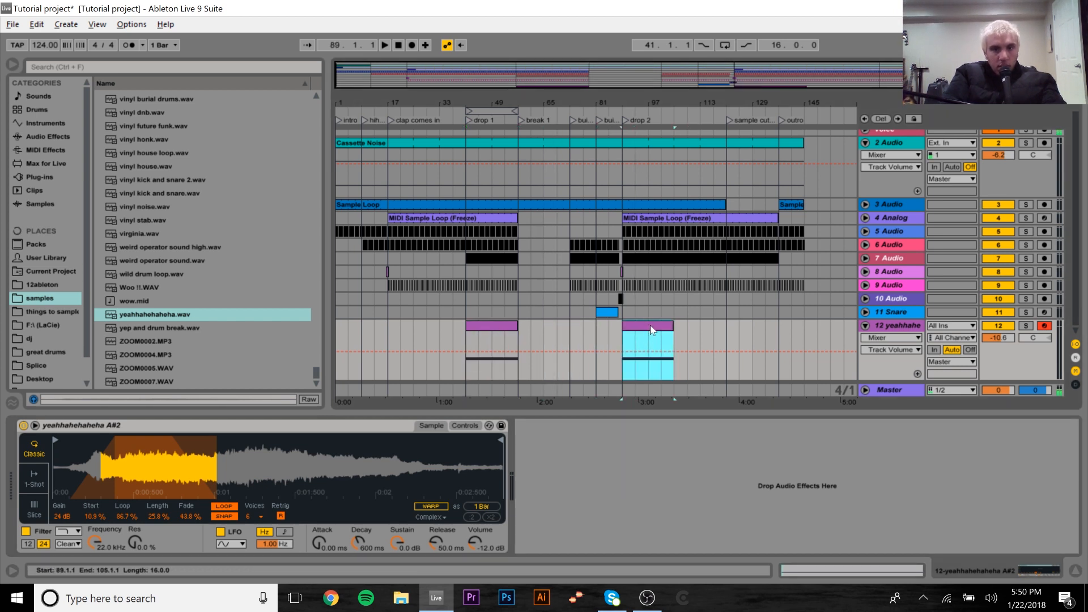
pyautogui.hotkey('ctrl', 'd')
pyautogui.hotkey('ctrl', 'd')
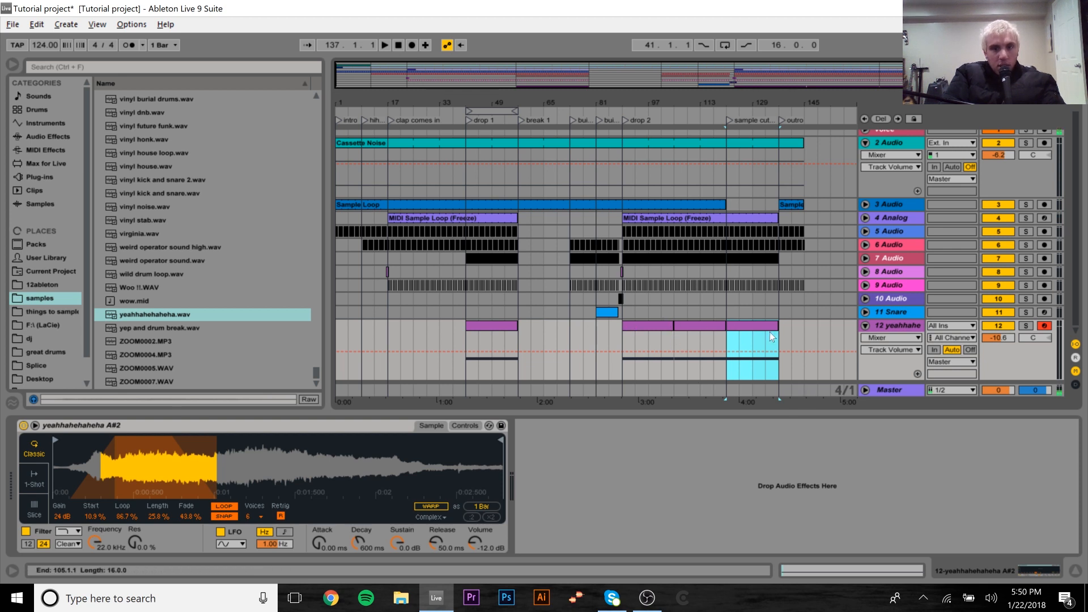
# Add eight-bar copies of the vocal clip right after drop 1, bars 57 to 65, and right before it, bars 33 to 41.
pyautogui.moveTo(758, 331); pyautogui.dragTo(548, 326)
pyautogui.click(488, 334)
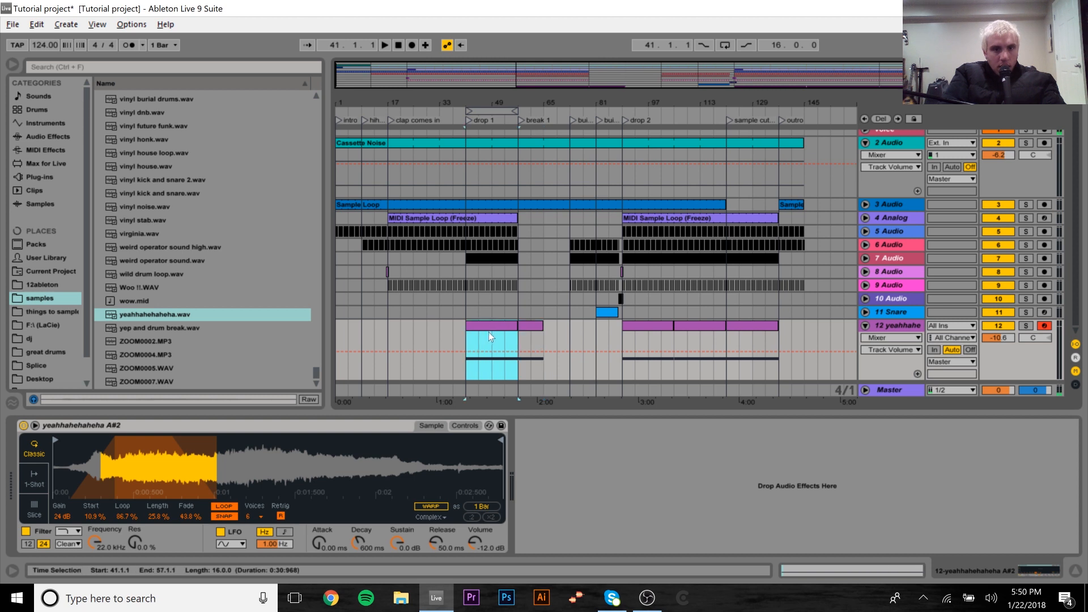
pyautogui.moveTo(469, 342); pyautogui.dragTo(513, 327)
pyautogui.click(481, 329)
# Add an Auto Filter to track 12 with resonance 41 %, preview yeahhahehaheha.wav, and set the filter frequency to 26.0 Hz.
pyautogui.click(53, 140)
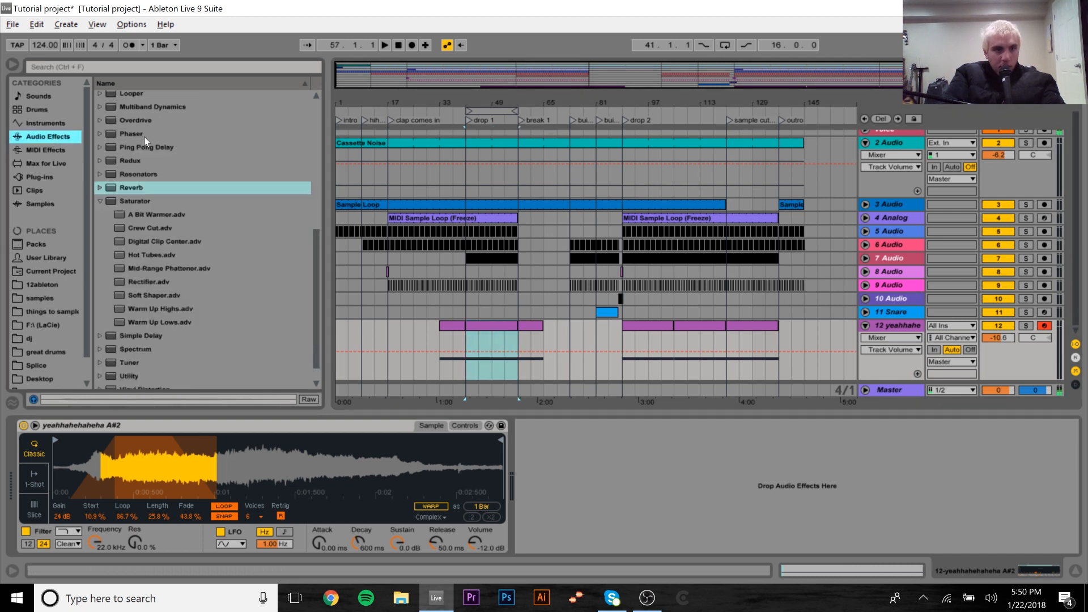
pyautogui.moveTo(318, 264); pyautogui.dragTo(318, 144)
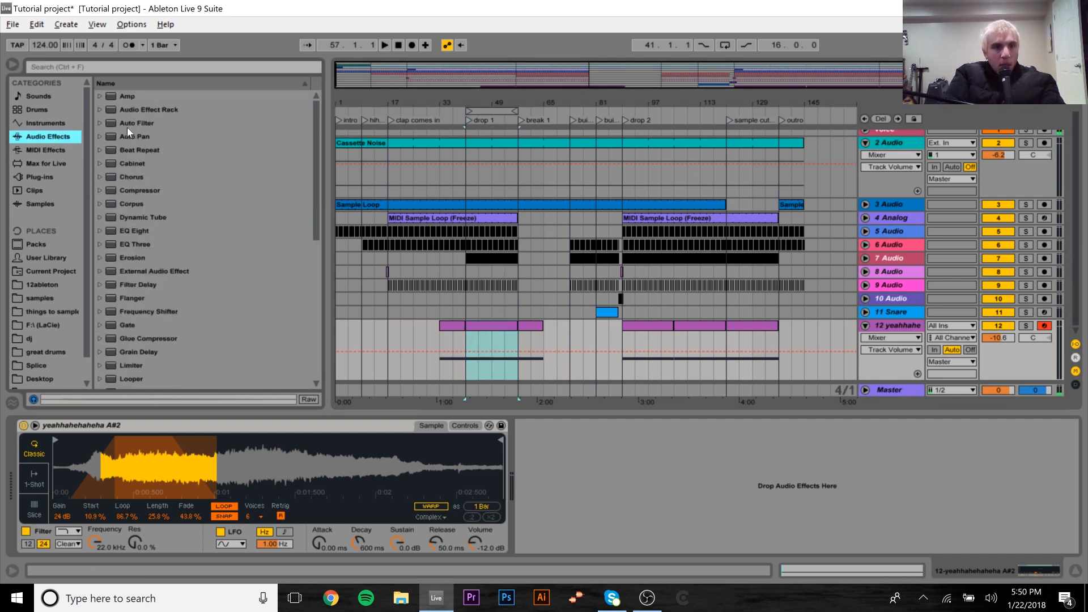
pyautogui.doubleClick(127, 124)
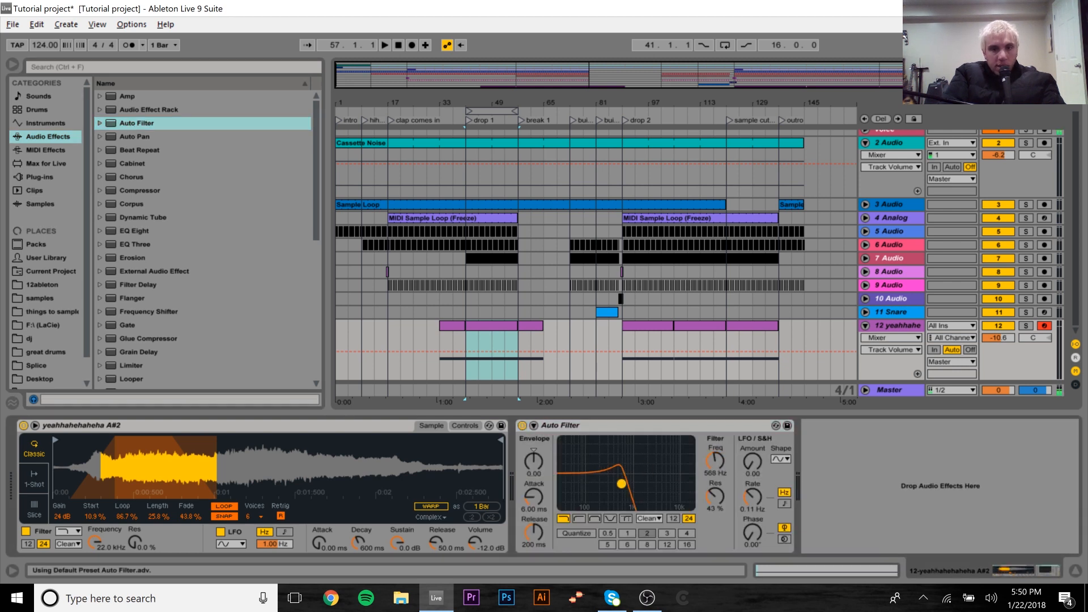
pyautogui.moveTo(622, 483); pyautogui.dragTo(622, 484)
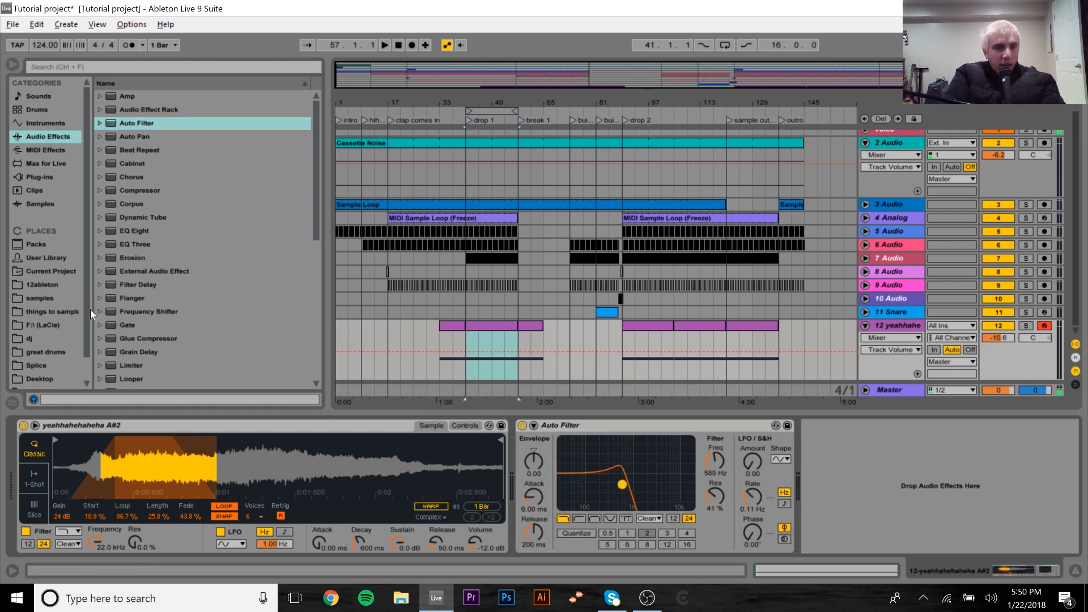
pyautogui.click(33, 298)
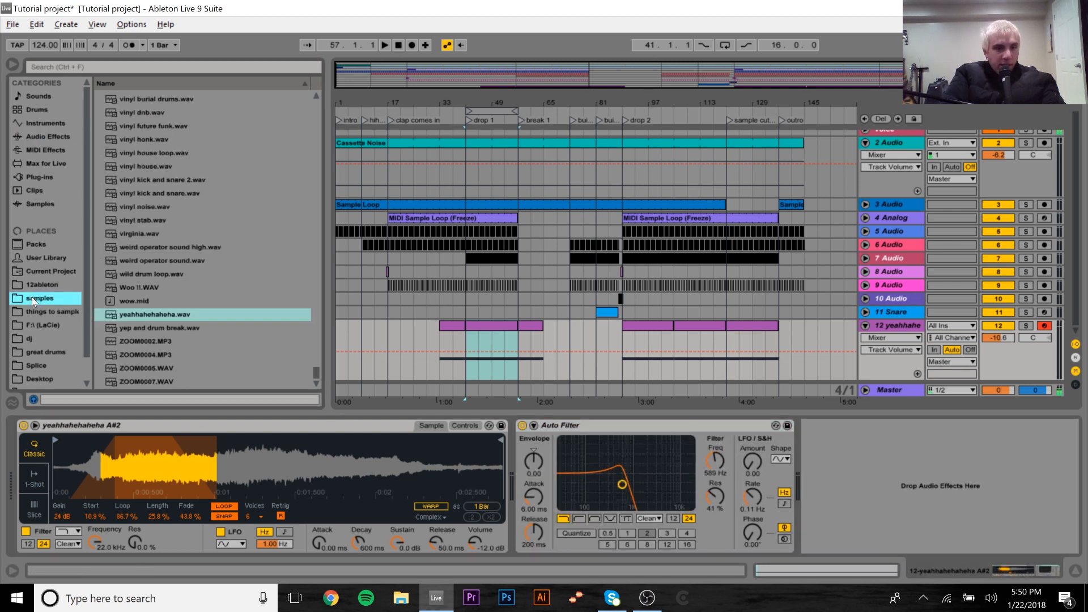
pyautogui.click(144, 313)
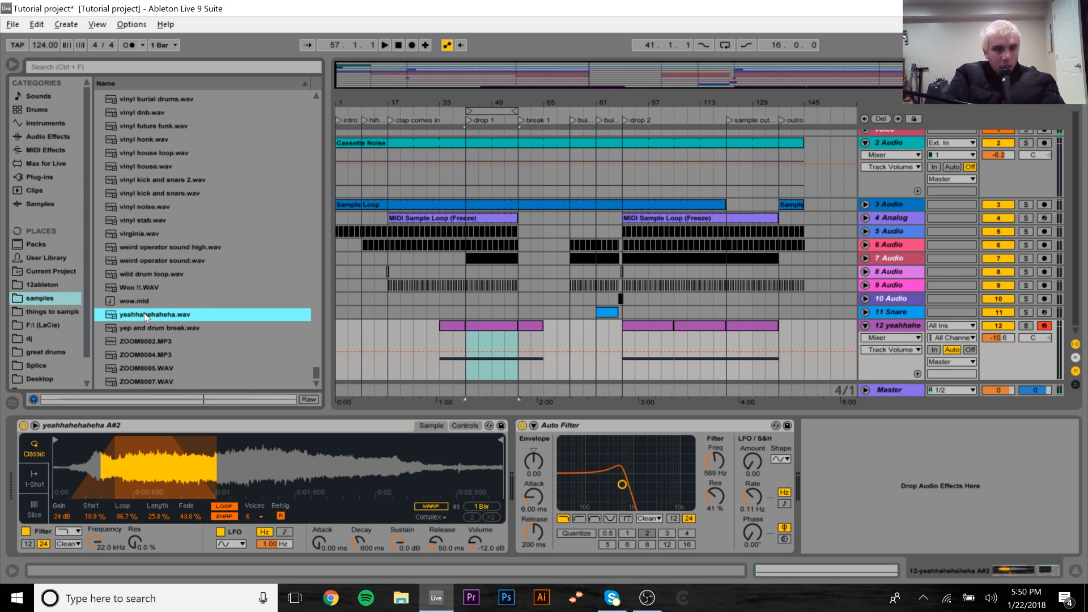
pyautogui.moveTo(716, 461); pyautogui.dragTo(716, 494)
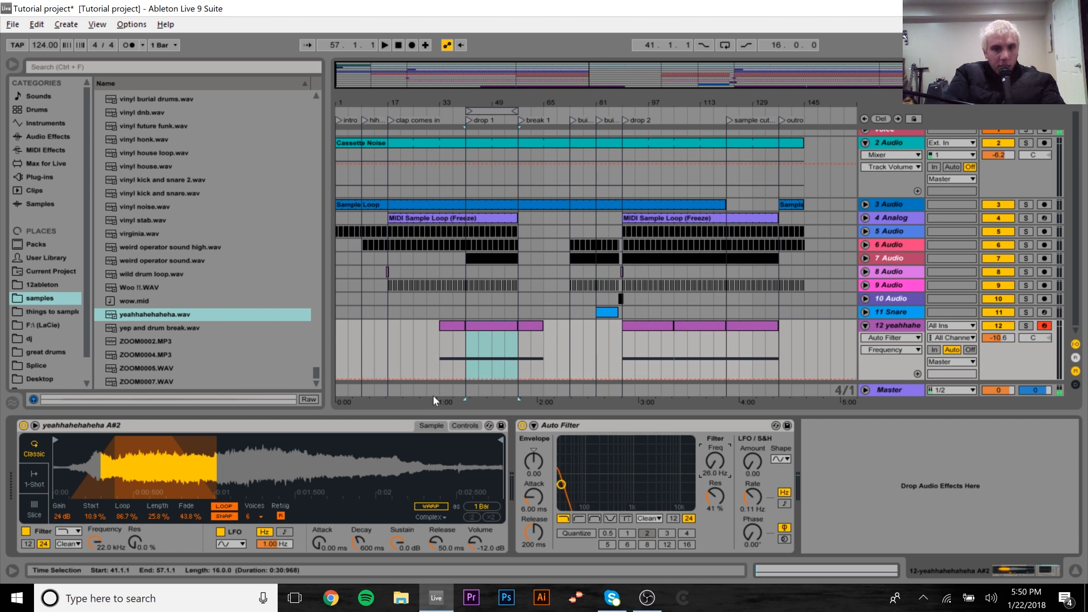
# Automate the filter frequency to rise from bar 33 to drop 1, dip to 15.8 kHz mid-drop, and fall from break 1 to about bar 68.
pyautogui.click(437, 380)
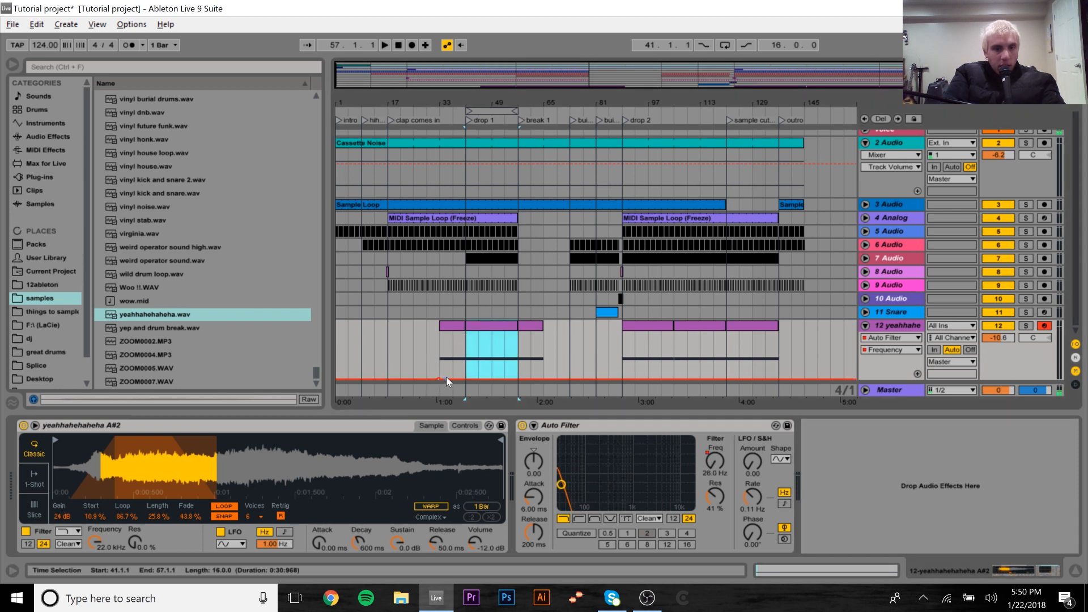
pyautogui.moveTo(448, 379); pyautogui.dragTo(468, 333)
pyautogui.moveTo(476, 104)
pyautogui.mouseDown()
pyautogui.moveTo(476, 122)
pyautogui.moveTo(527, 125)
pyautogui.mouseUp()
pyautogui.click(540, 363)
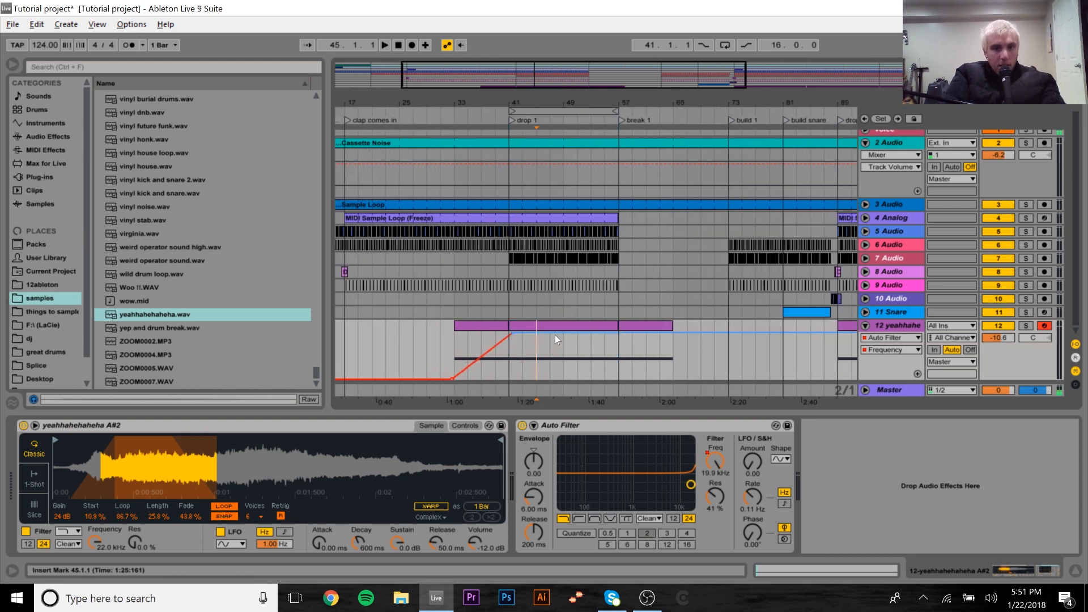
pyautogui.moveTo(557, 334); pyautogui.dragTo(563, 338)
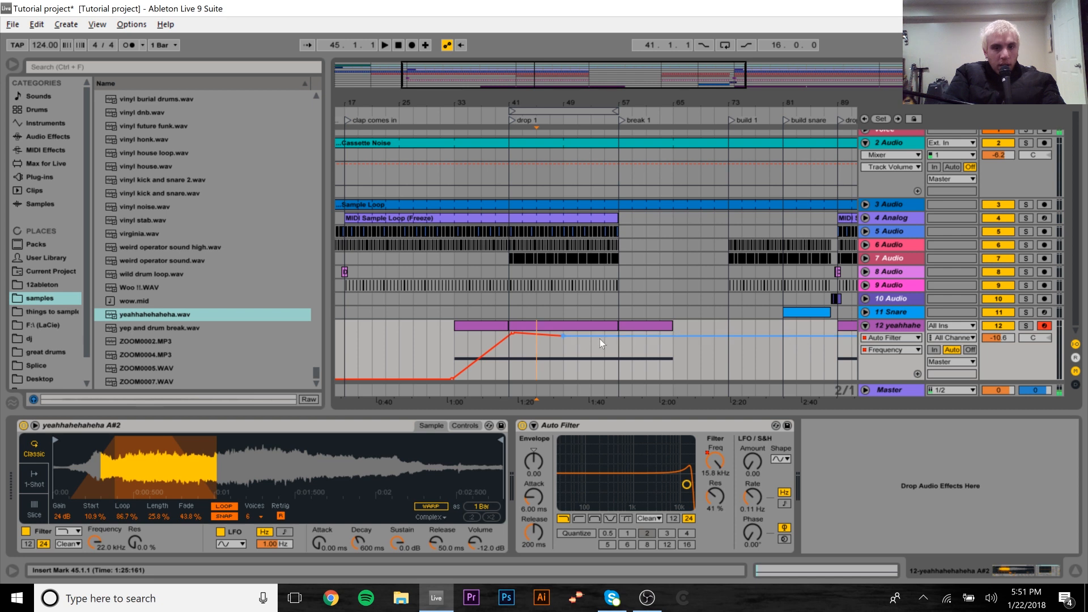
pyautogui.click(617, 332)
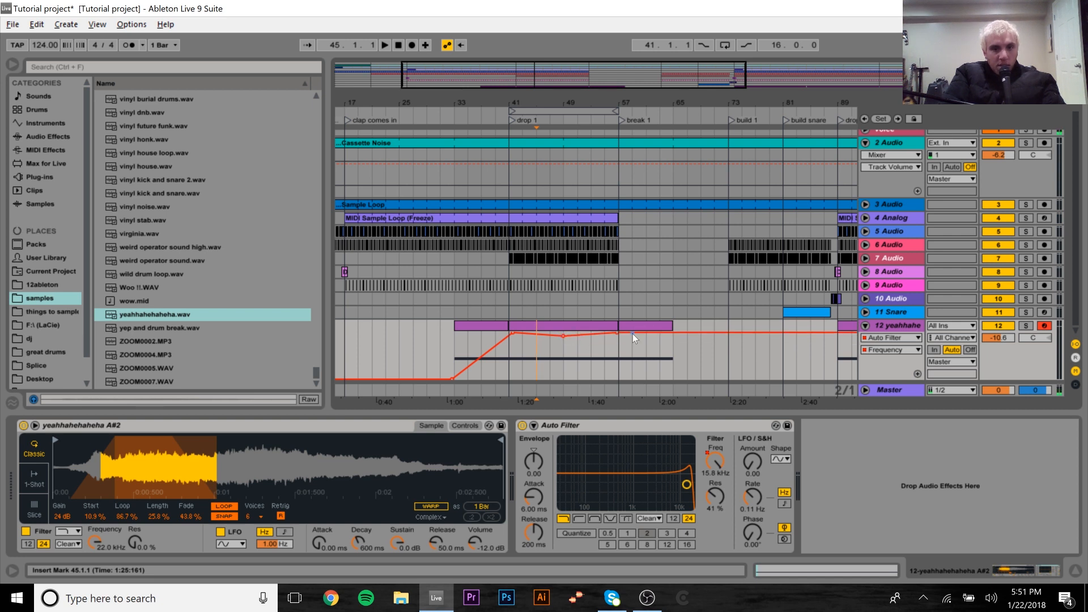
pyautogui.moveTo(632, 334); pyautogui.dragTo(691, 378)
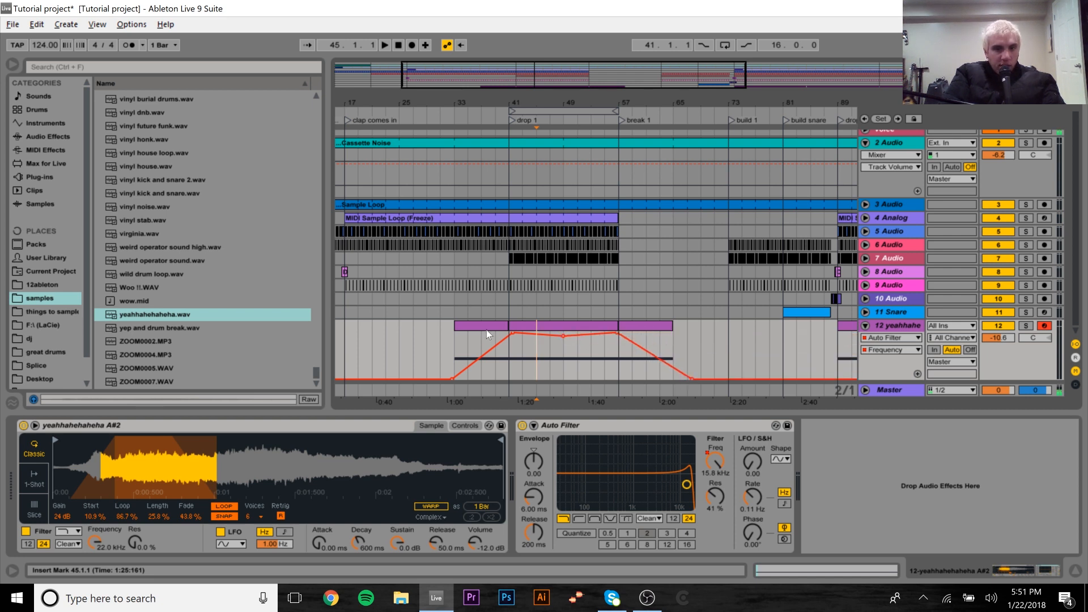
# Automate the filter frequency to jump up just before drop 2, stay high with a slight dip, and fall into the outro.
pyautogui.moveTo(764, 97); pyautogui.dragTo(500, 86)
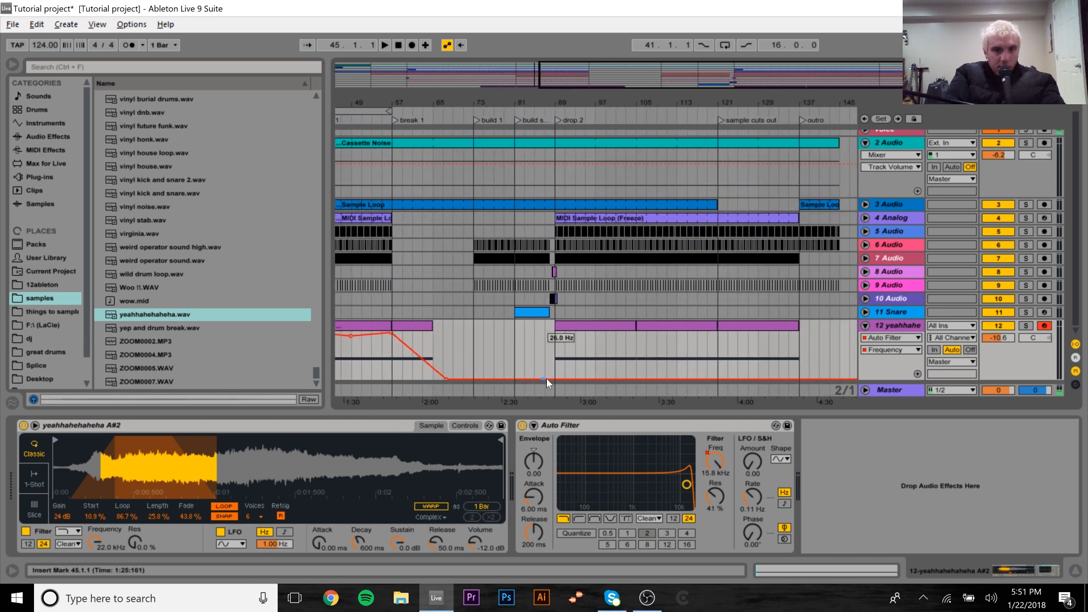
pyautogui.moveTo(543, 379); pyautogui.dragTo(804, 364)
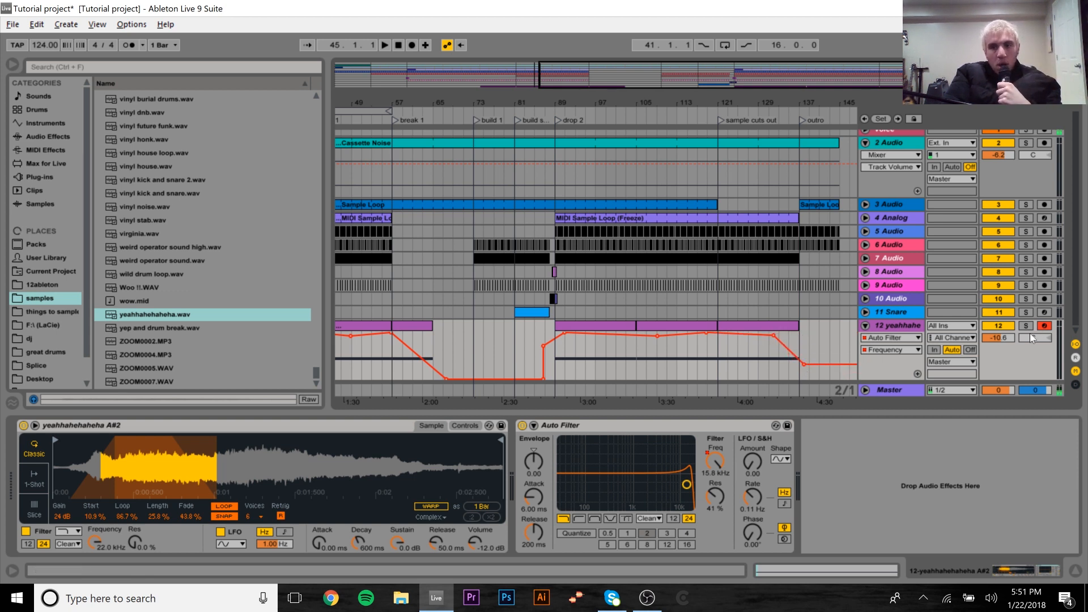
pyautogui.moveTo(519, 107); pyautogui.dragTo(657, 71)
# Play drop 1 from bar 41 and lower the volume of track 12 to -13.5 dB.
pyautogui.click(492, 328)
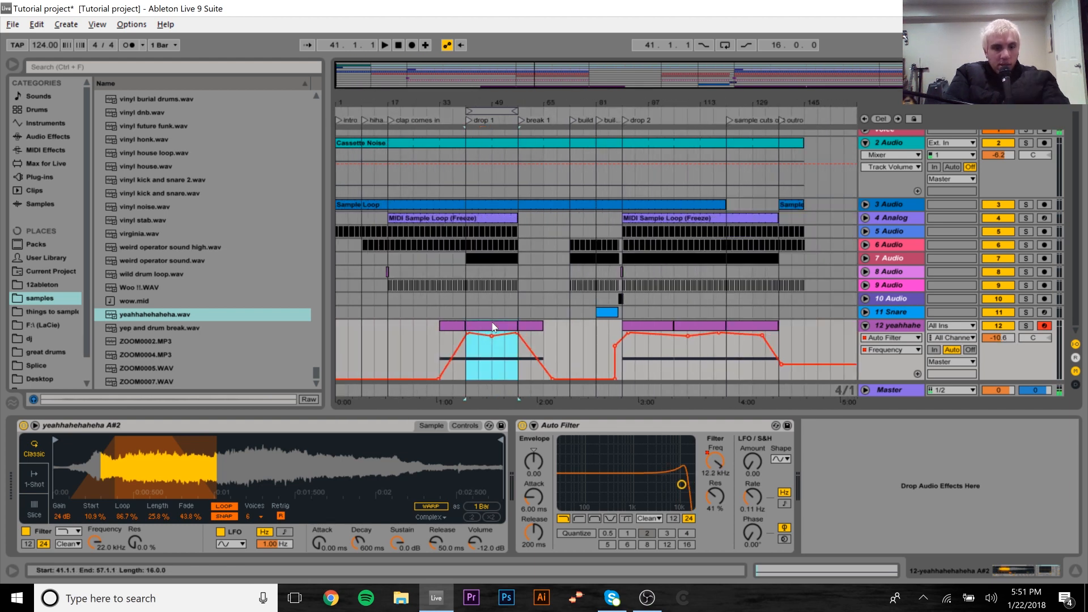
pyautogui.press('space')
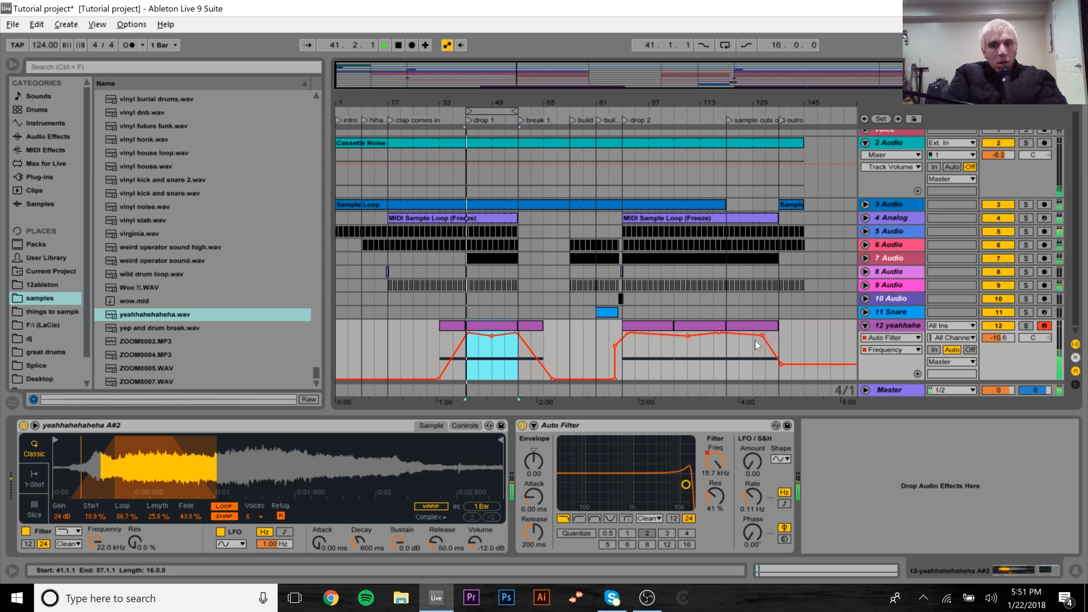
pyautogui.moveTo(998, 338); pyautogui.dragTo(992, 340)
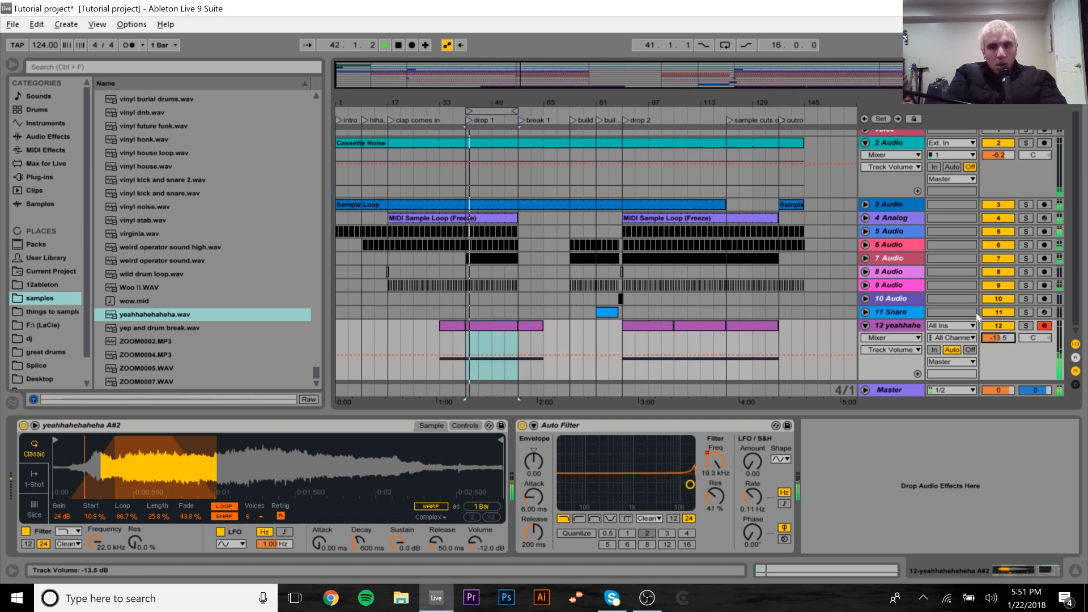
# Copy the sidechain Compressor from 4 Analog to track 12, setting its threshold to -29.0 dB and the track volume to -13.6 dB.
pyautogui.click(900, 216)
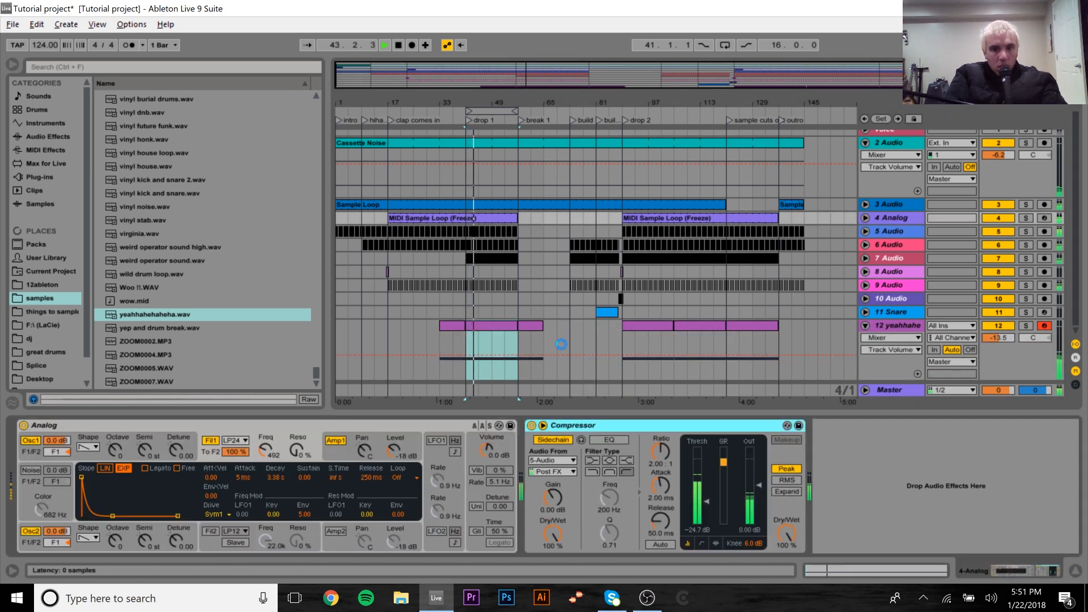
pyautogui.click(561, 343)
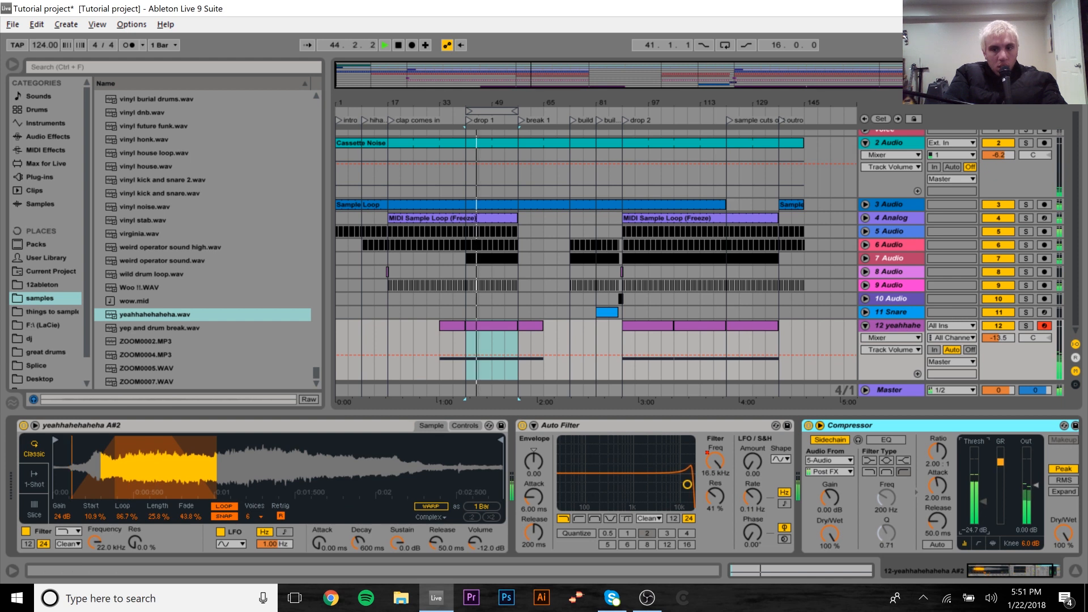
pyautogui.moveTo(982, 510); pyautogui.dragTo(982, 511)
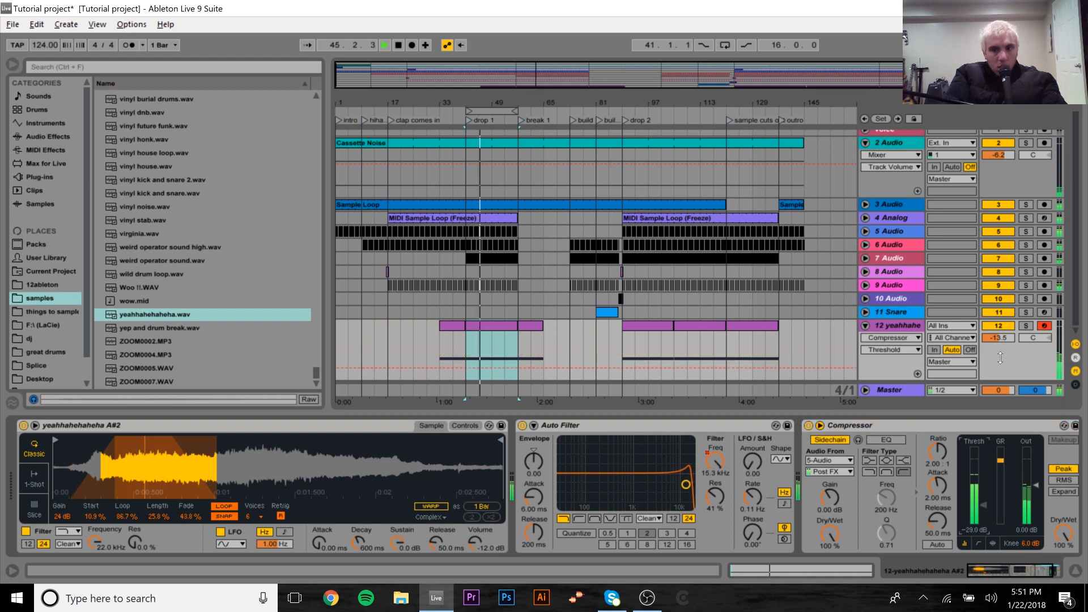
pyautogui.click(894, 326)
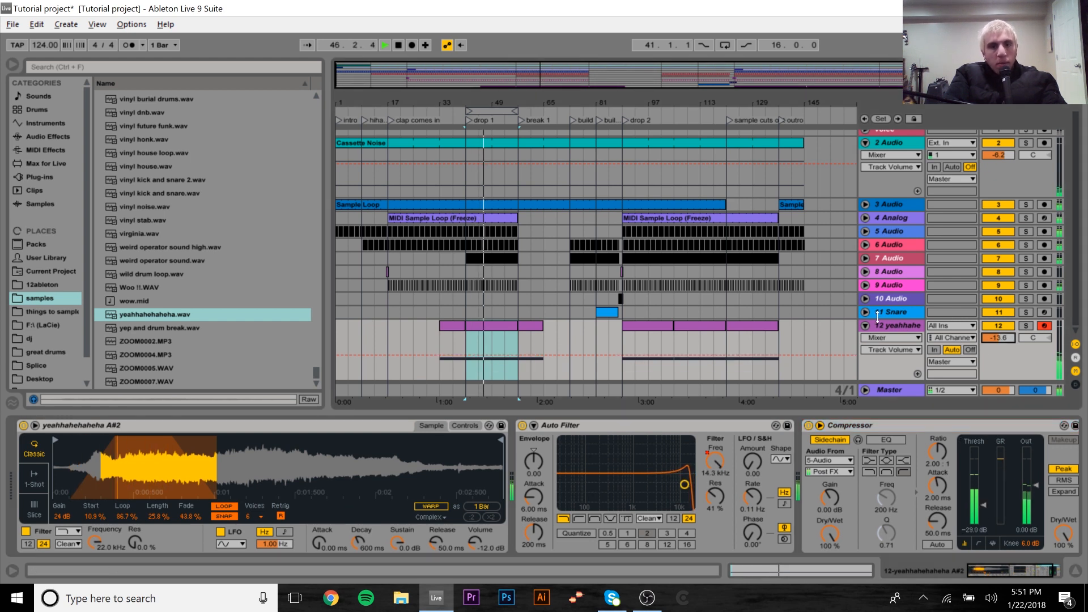
pyautogui.press('space')
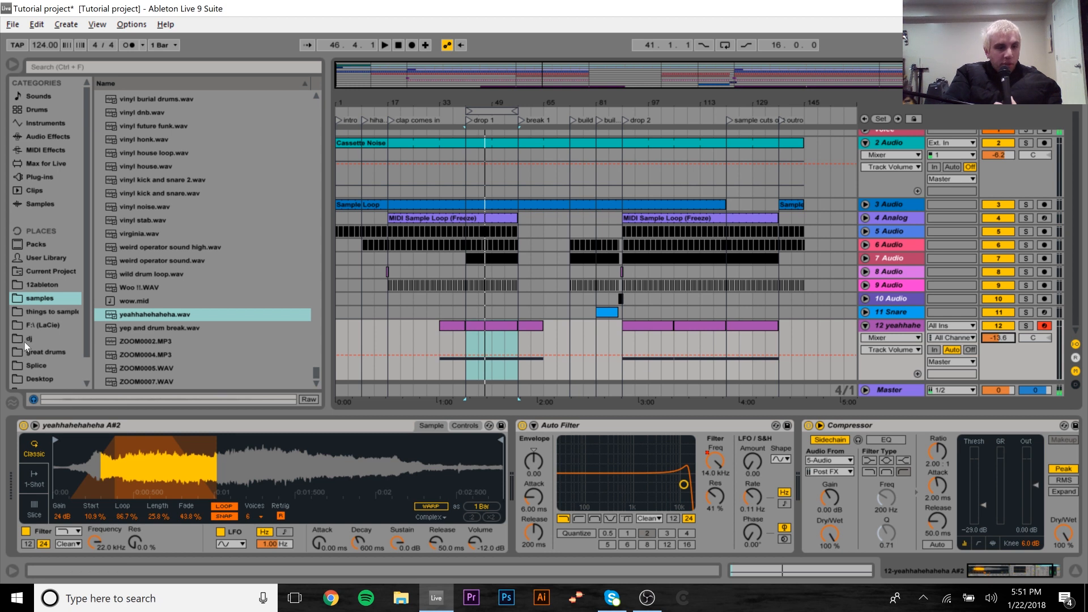
# Show the Lo fi house tutorial 2 folder on F:\ (LaCie) and collapse tracks 12 and 2 Audio.
pyautogui.click(43, 325)
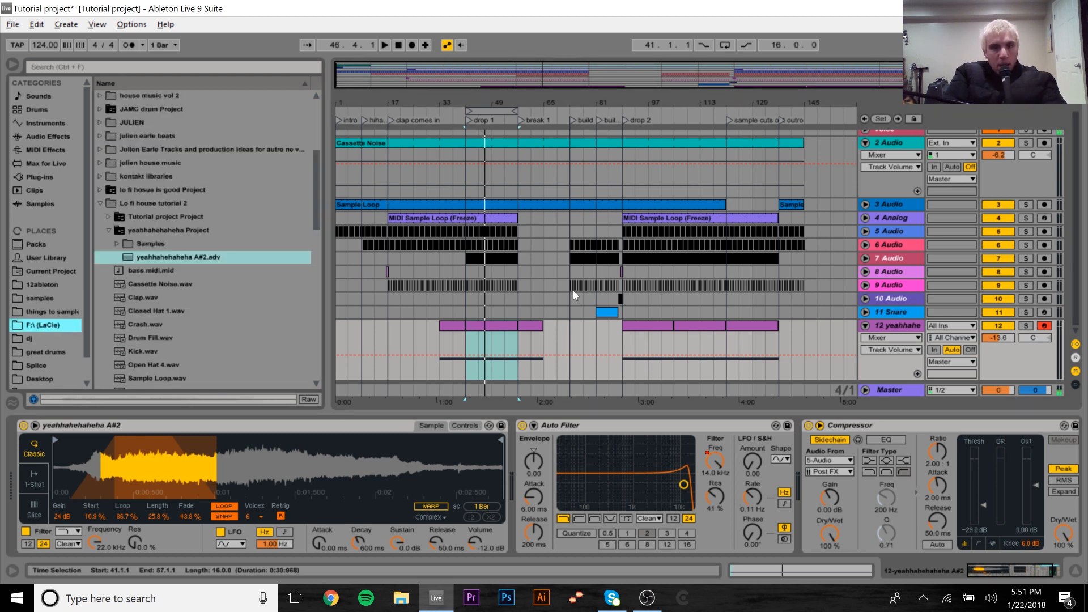
pyautogui.click(867, 327)
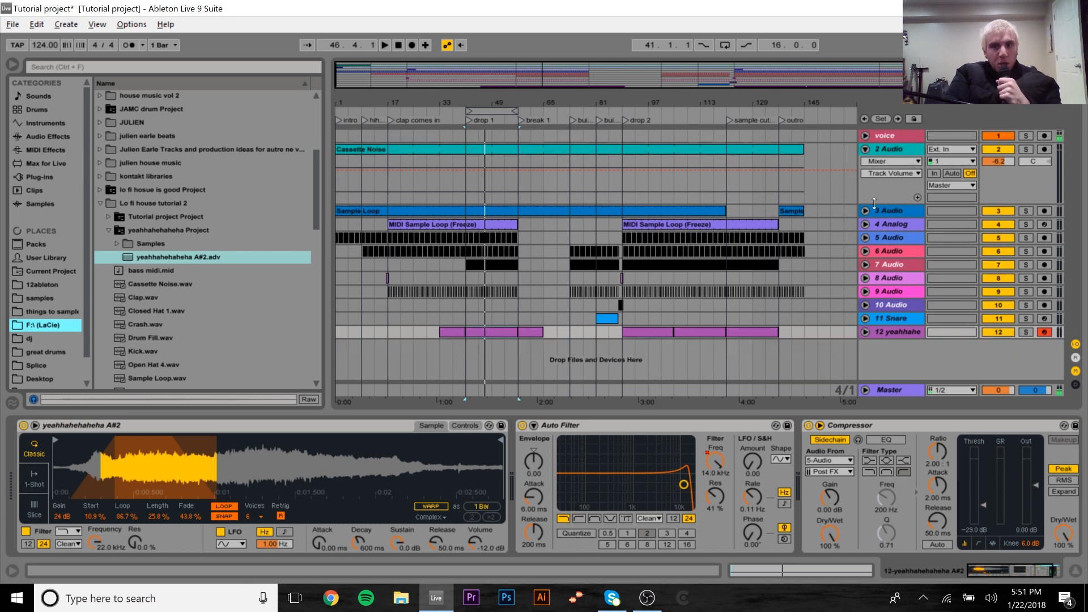
pyautogui.click(865, 149)
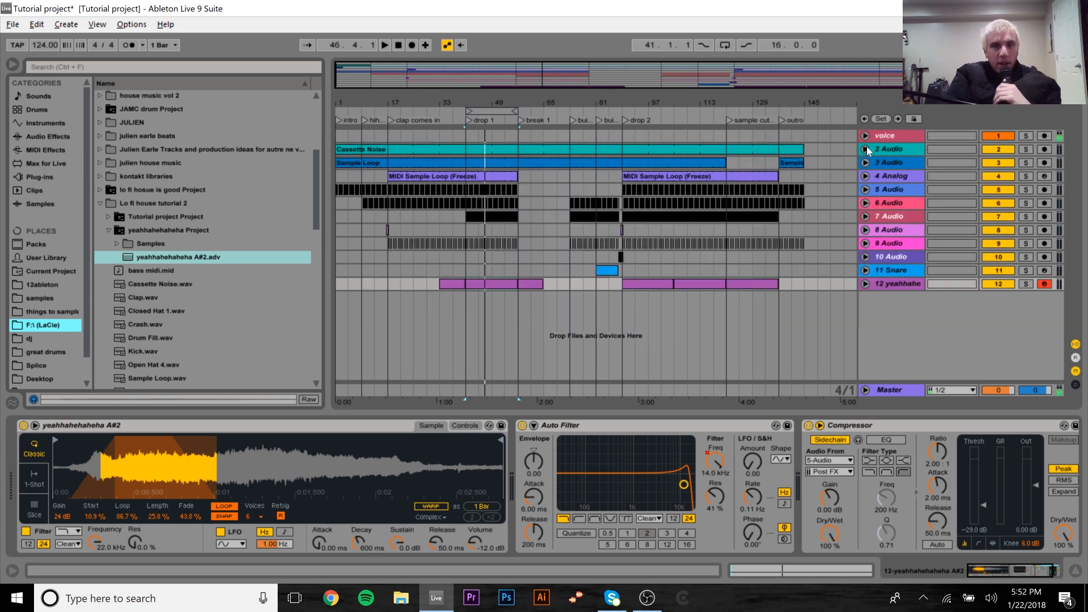